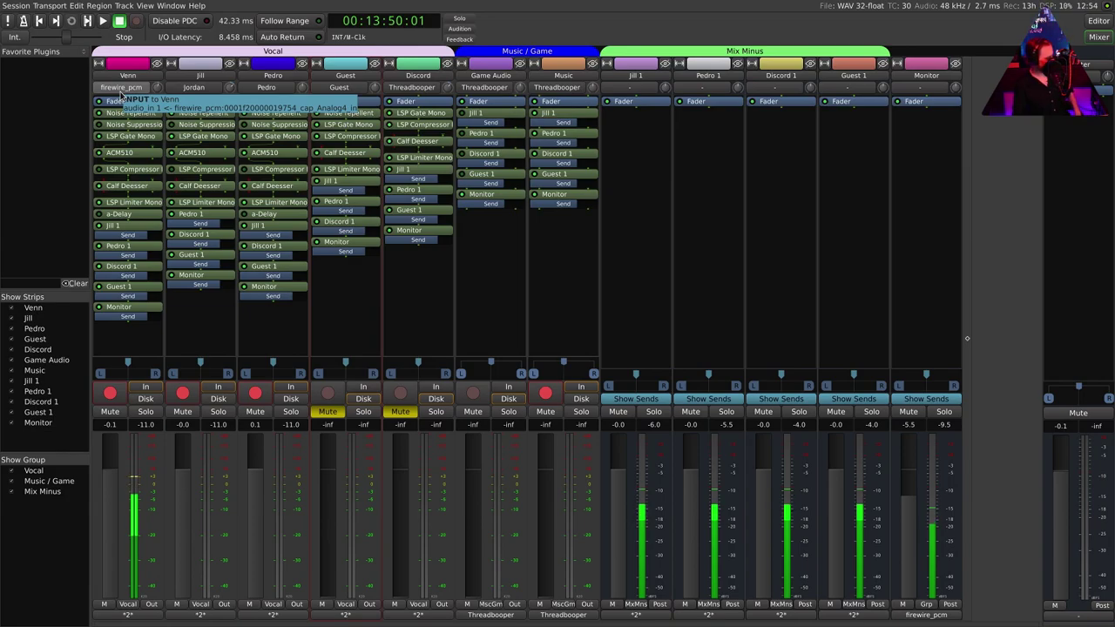
Step: Check which capture ports feed Venn's input, then close the input routing window
right_click(121, 90)
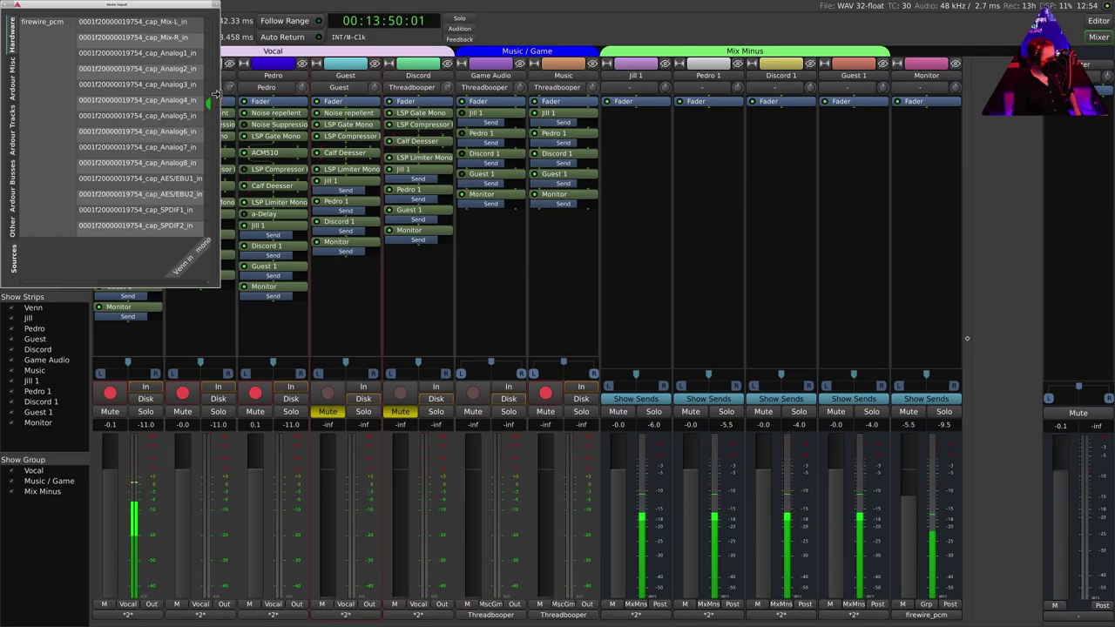
left_click_drag(216, 93, 246, 93)
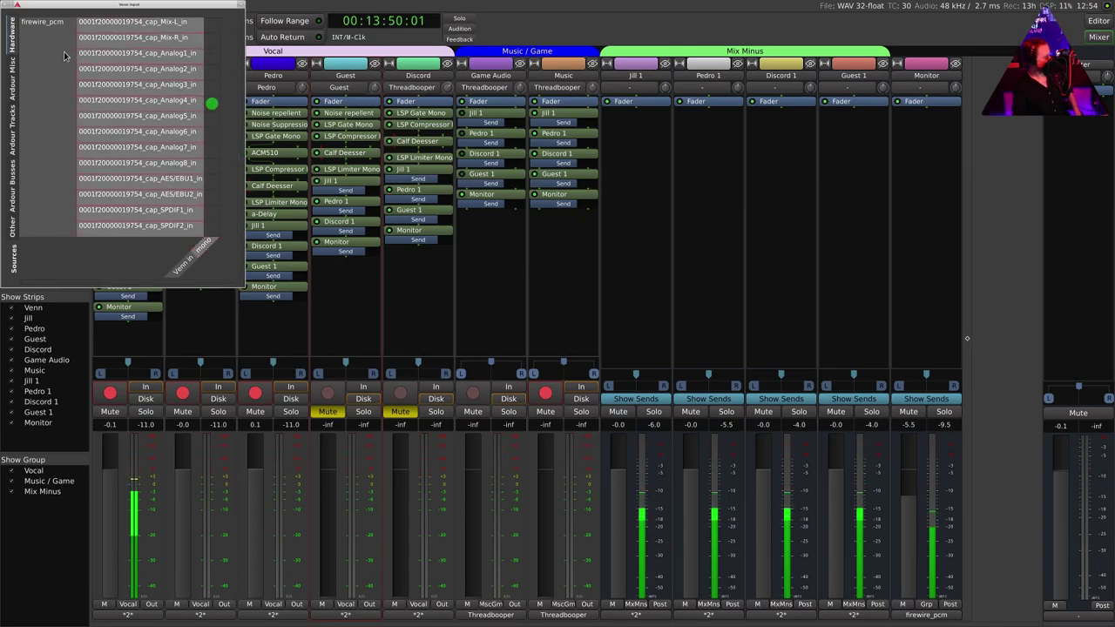
left_click(14, 5)
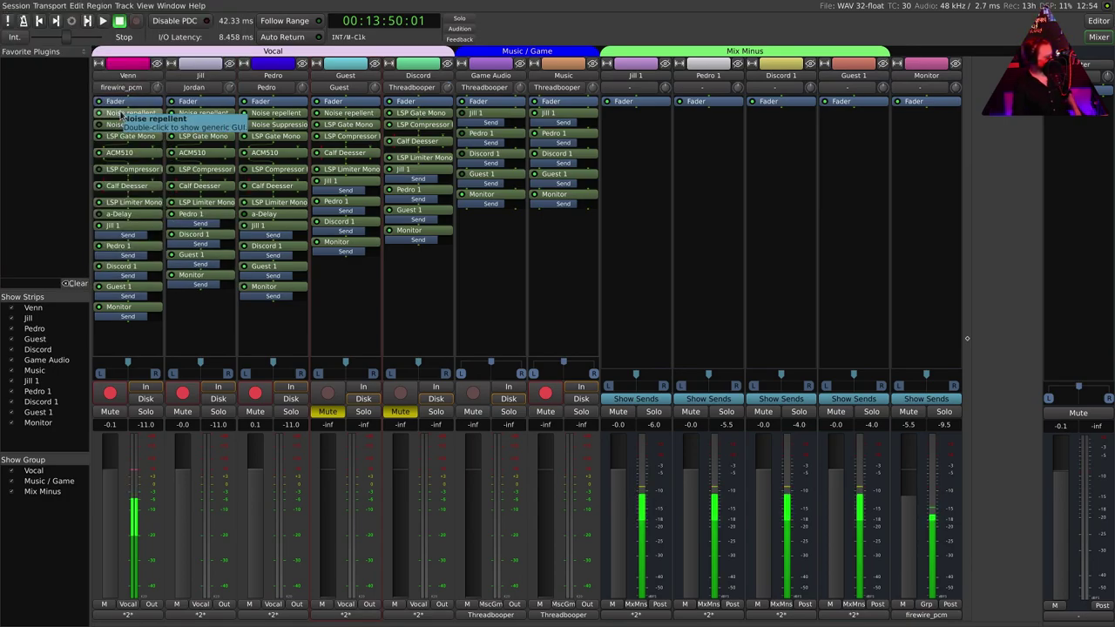
Step: Inspect Venn's Noise repellent and RnNoise Noise Suppression plugins, measuring RnNoise's CPU load
double_click(122, 115)
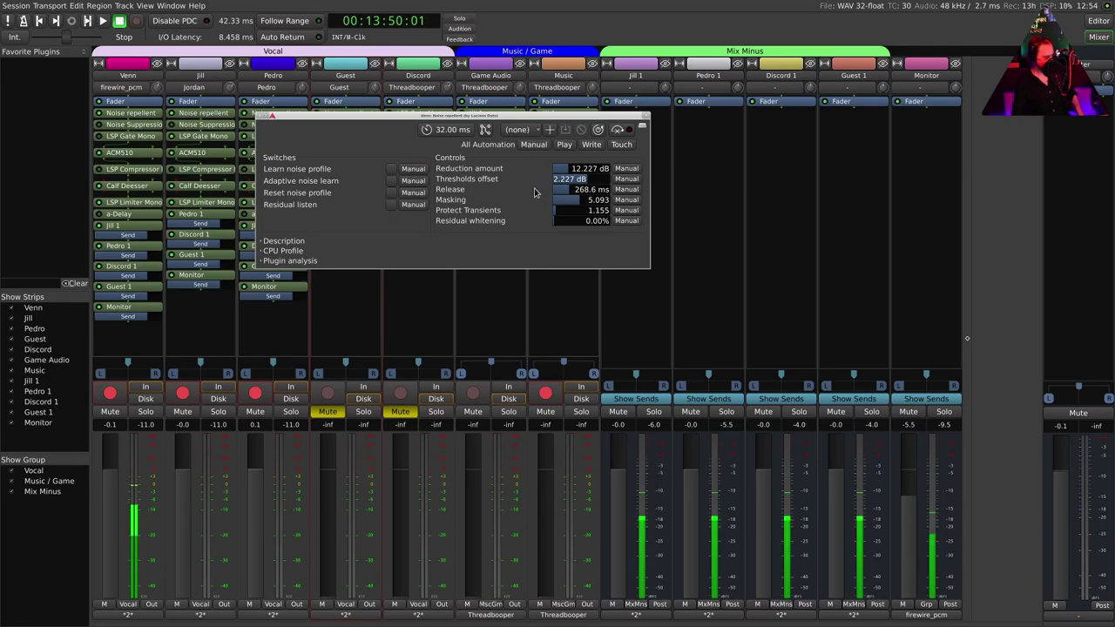
left_click(259, 117)
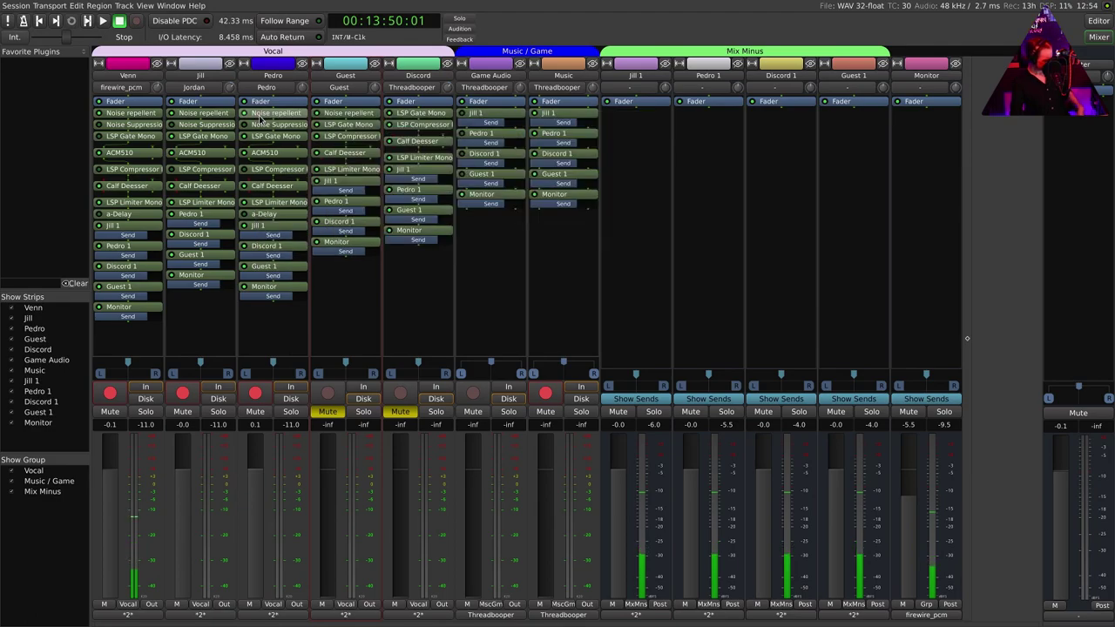
double_click(119, 129)
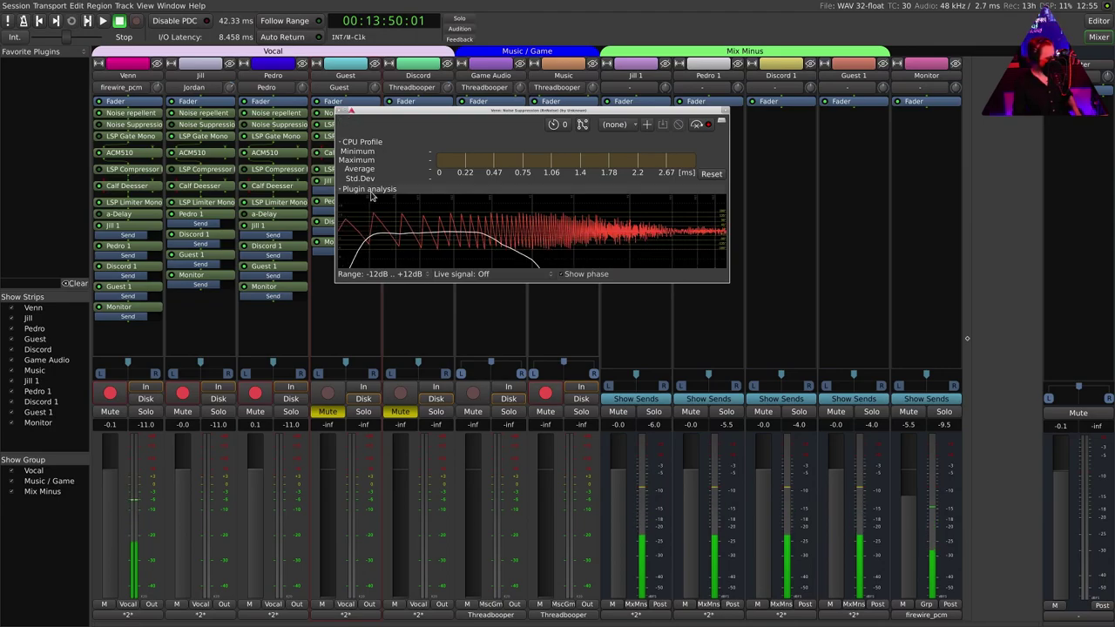
left_click(695, 125)
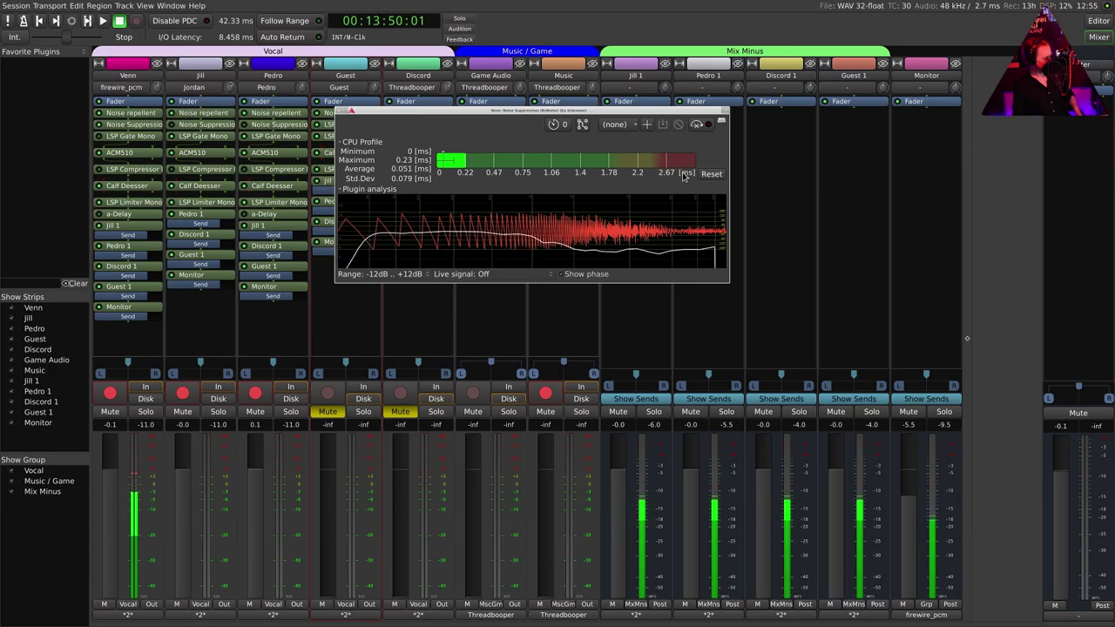
left_click(696, 124)
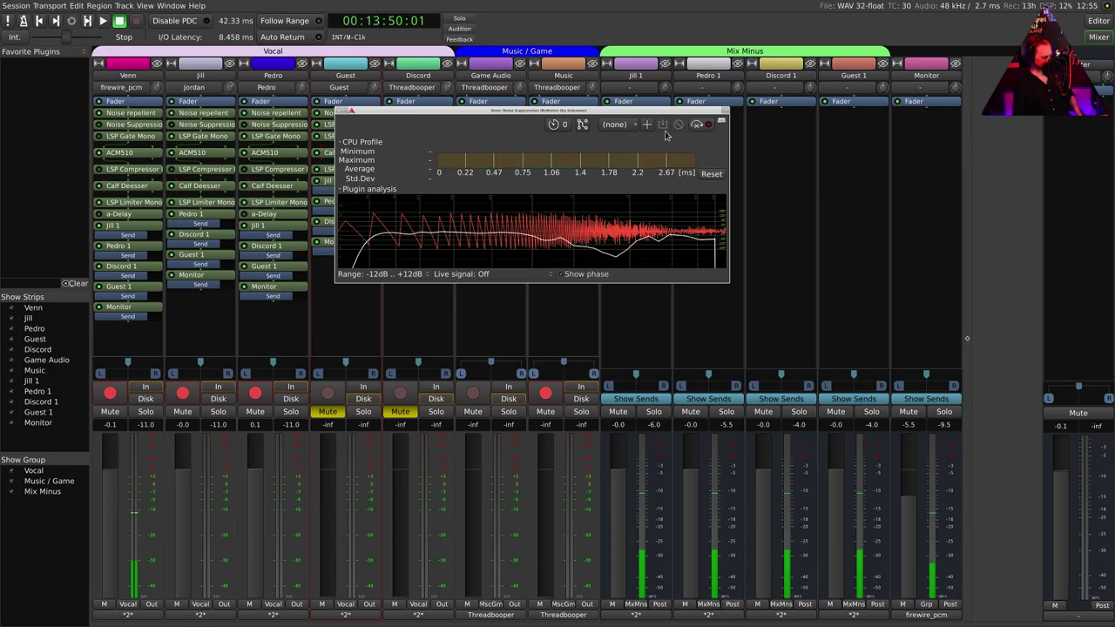
left_click(340, 114)
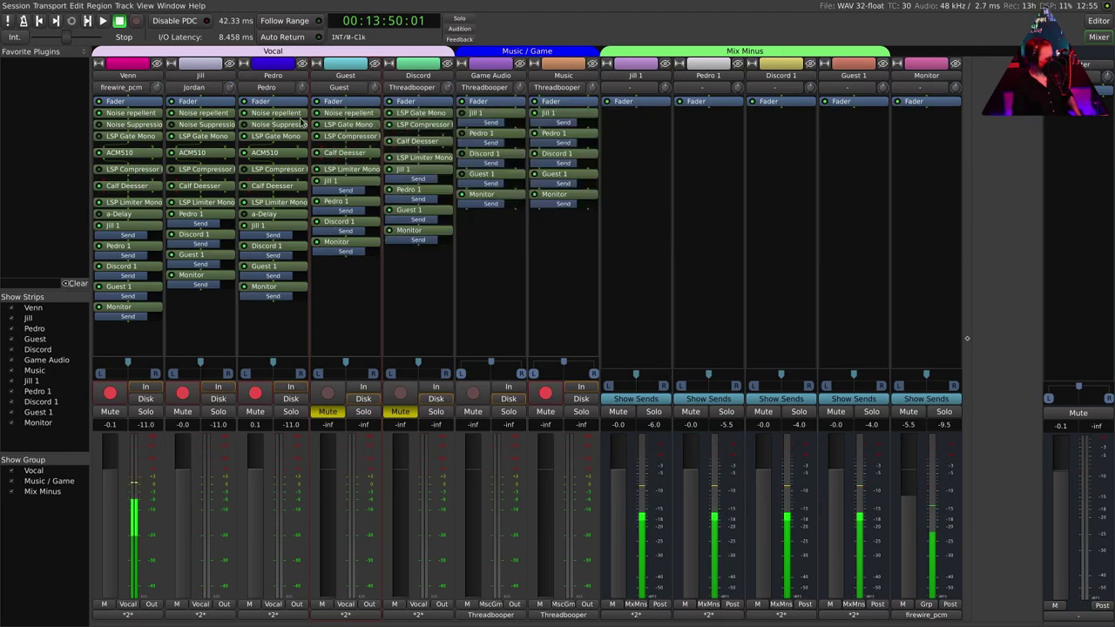
Step: Review Venn's LSP Gate Mono, then open the ACM510 compressor to read its knobs
double_click(123, 137)
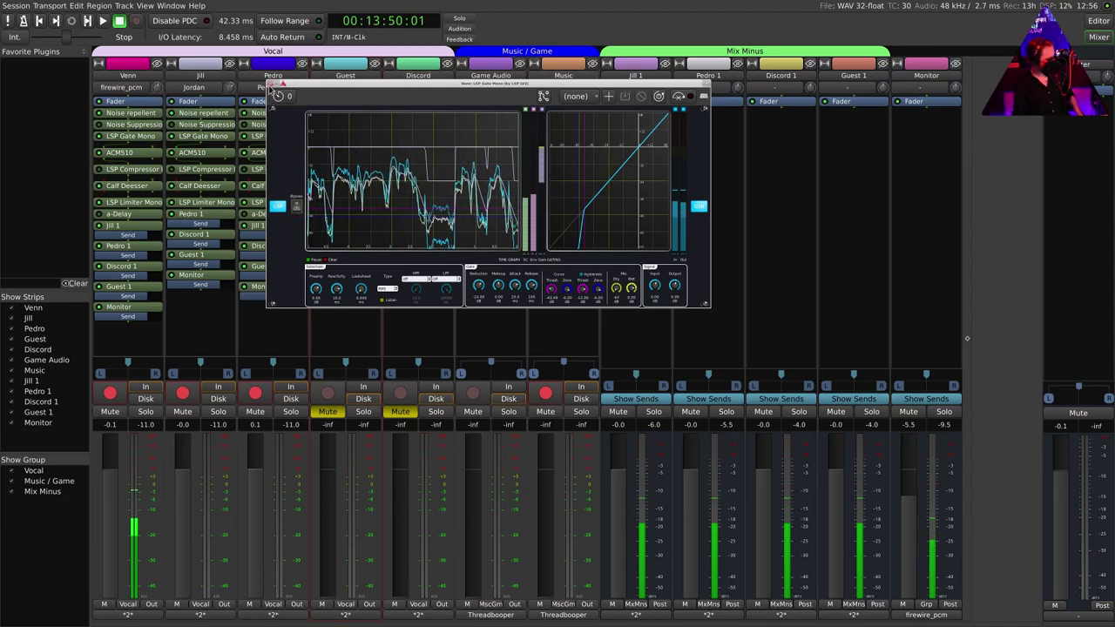
left_click(273, 85)
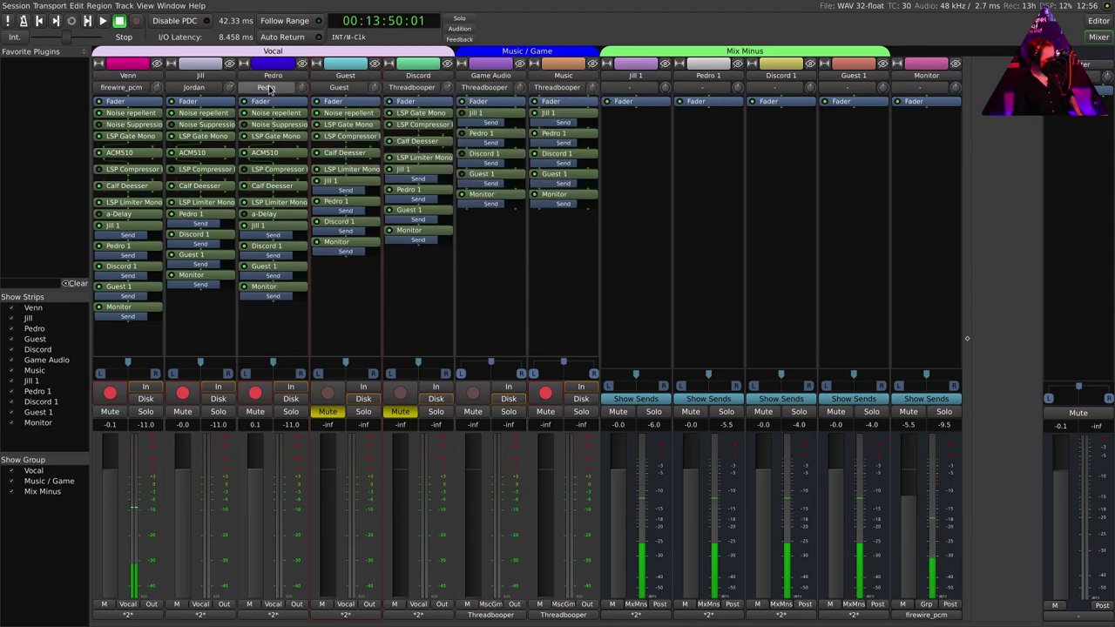
double_click(132, 156)
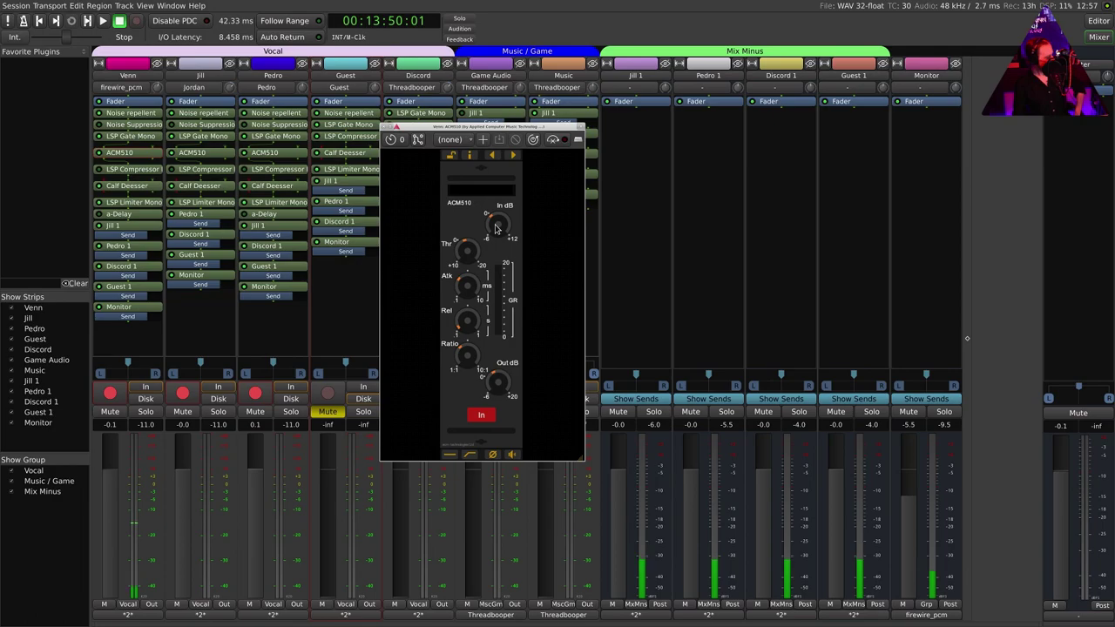
mouse_move(495, 227)
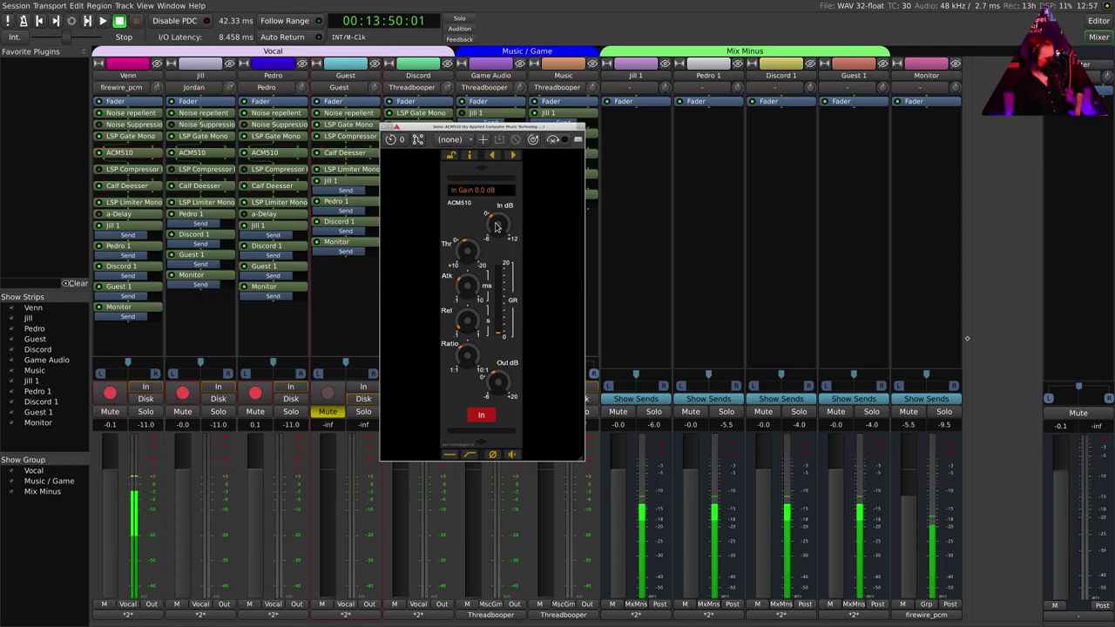
mouse_move(468, 254)
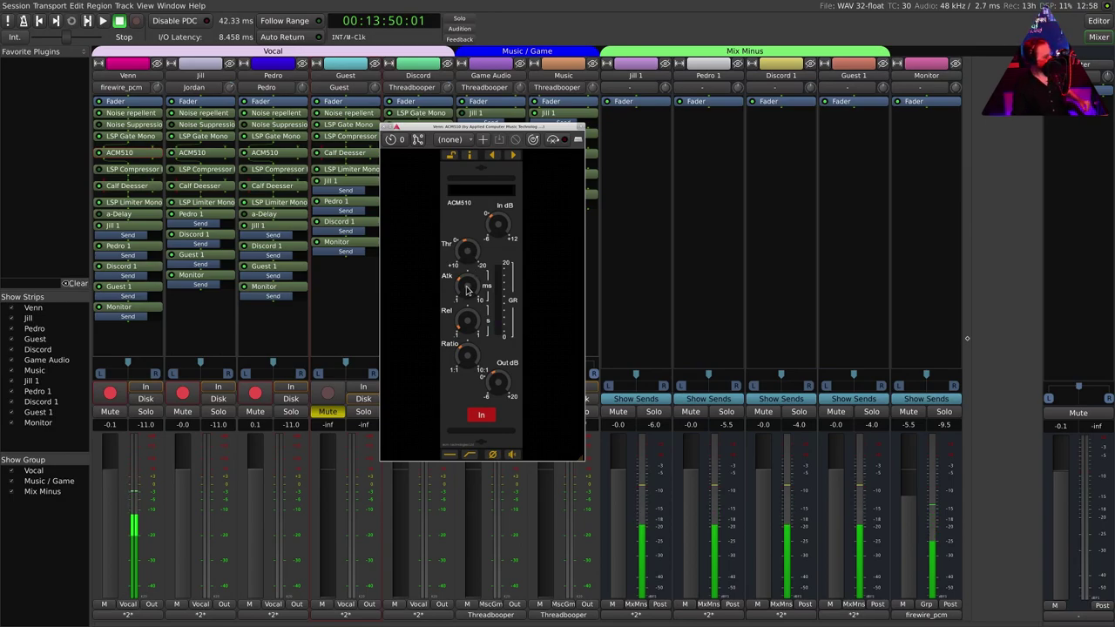
Step: Read the remaining ACM510 knobs, enable the compressor so In lights red, and close it
mouse_move(466, 290)
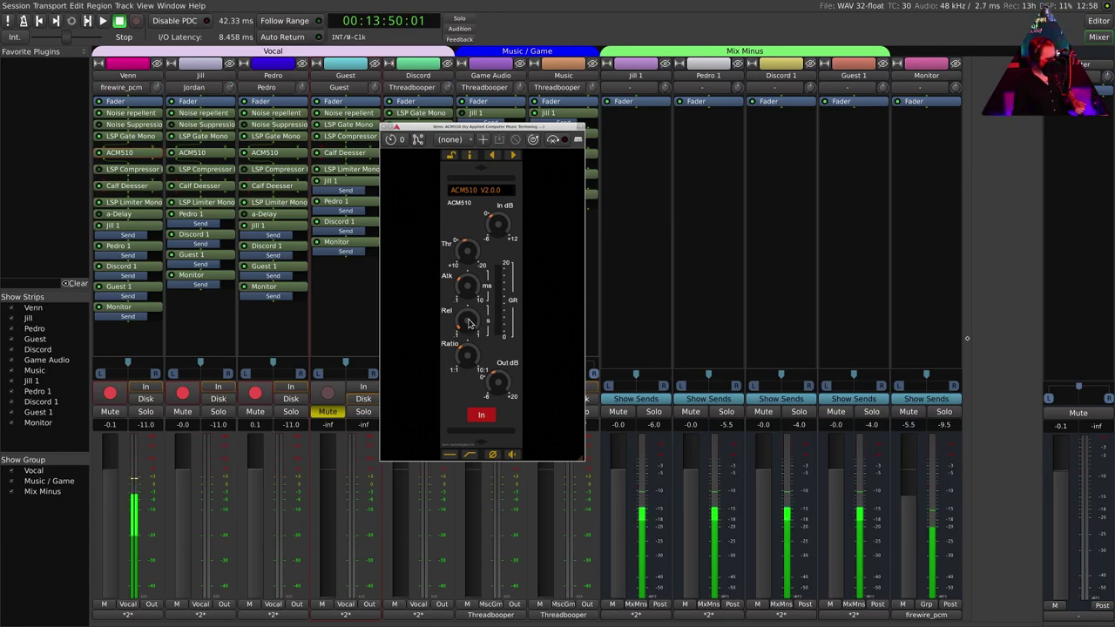
mouse_move(469, 324)
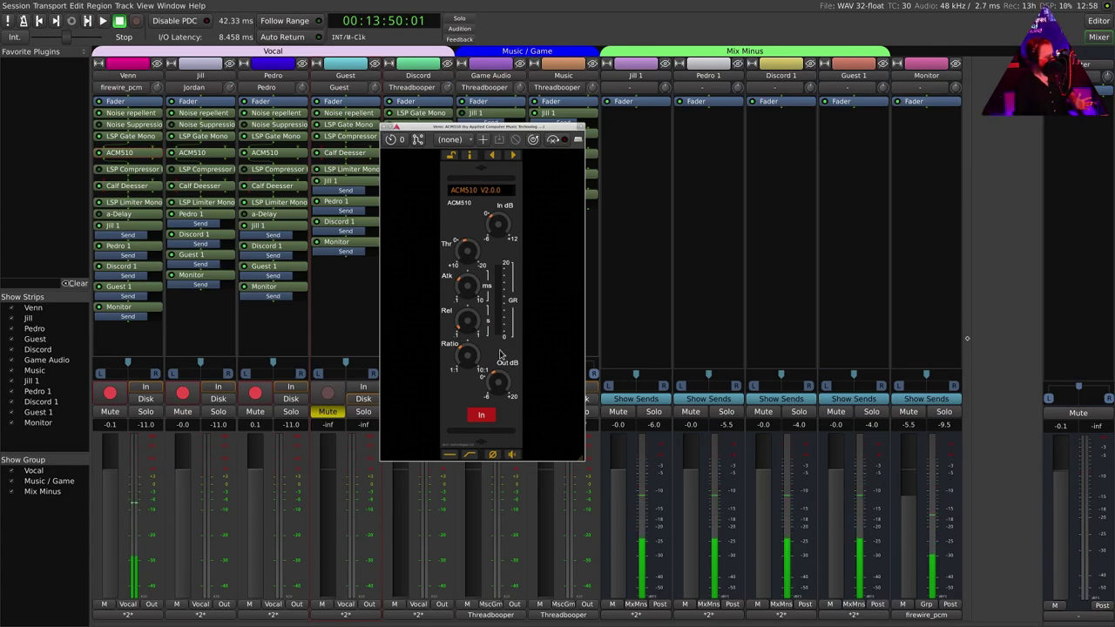
mouse_move(467, 361)
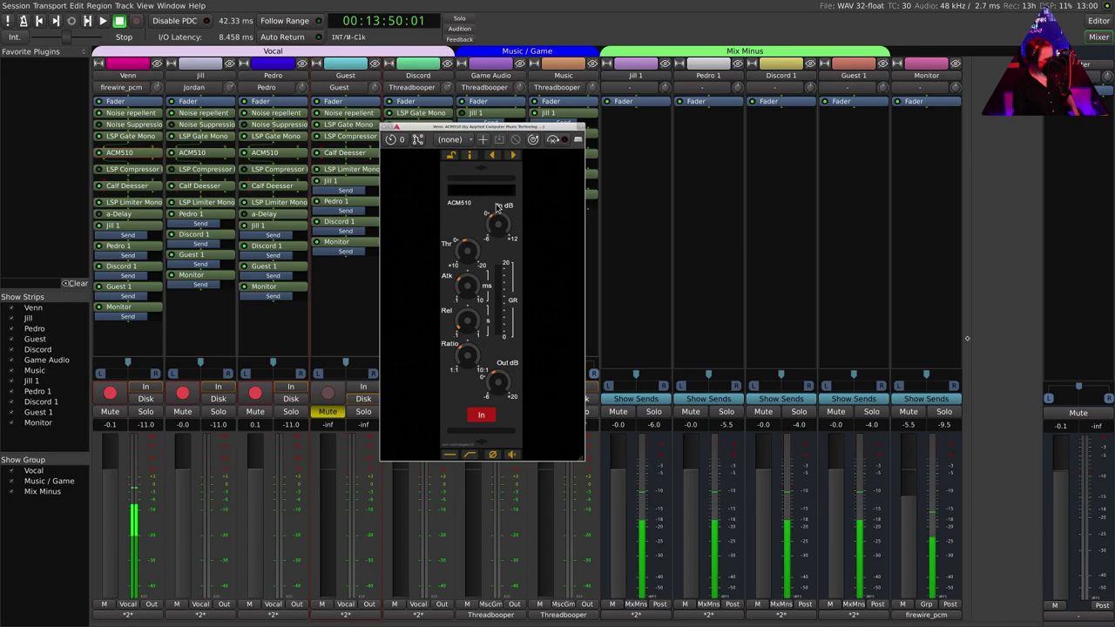
left_click(552, 140)
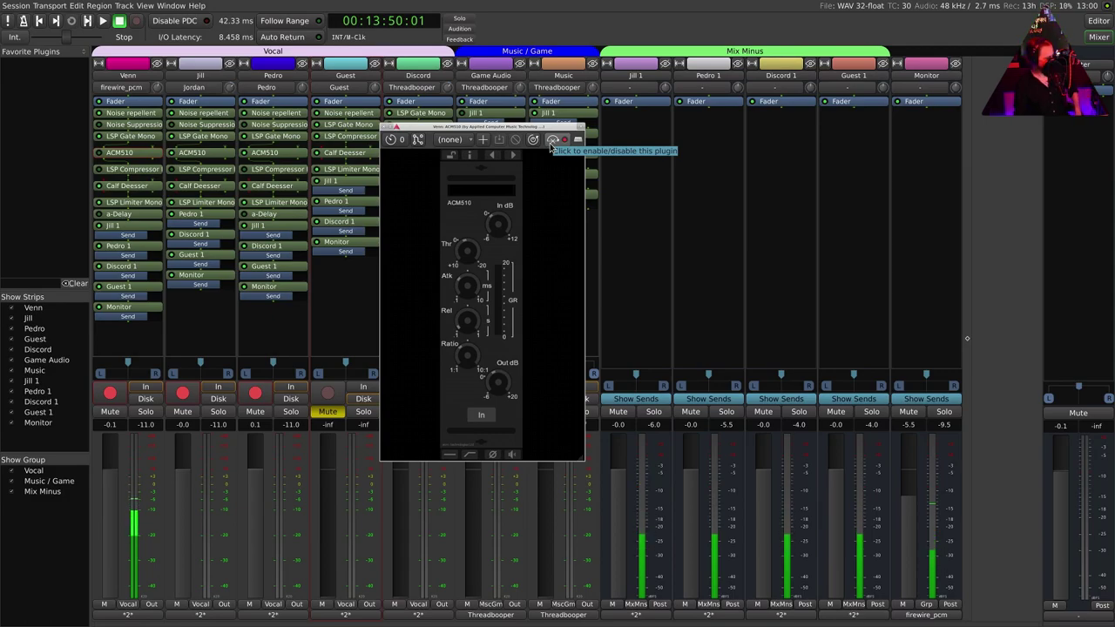
left_click(551, 142)
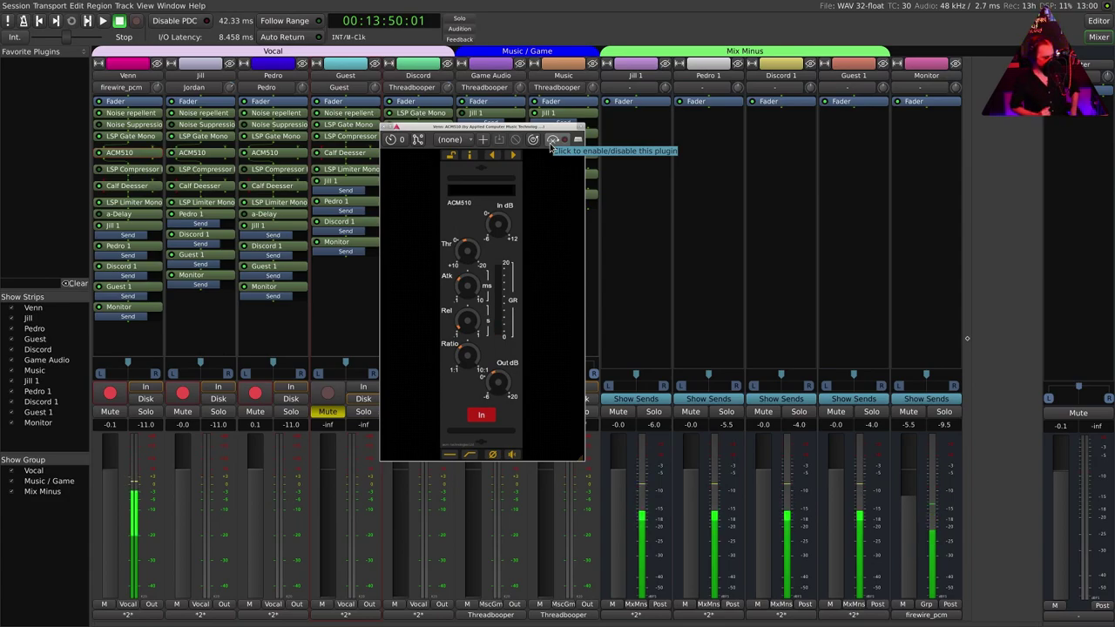
left_click(380, 131)
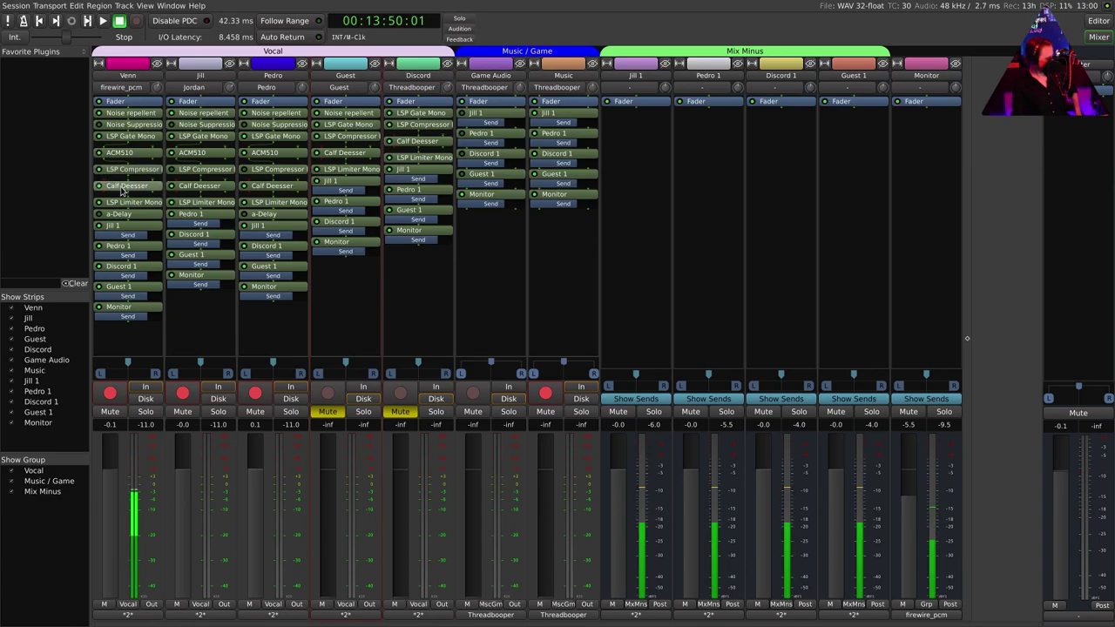
double_click(122, 186)
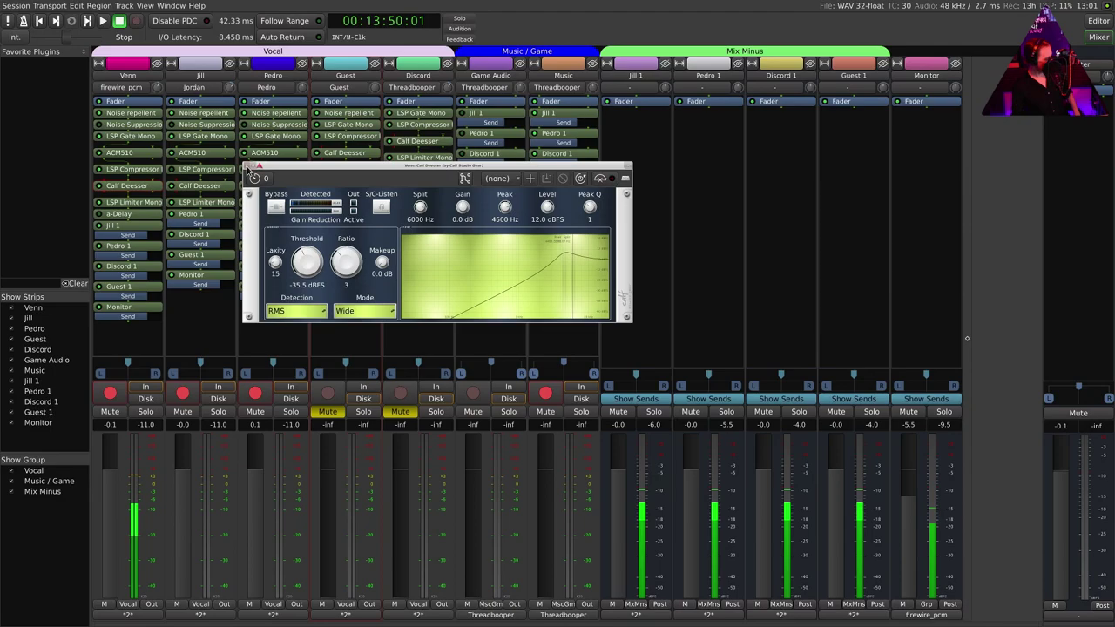
left_click(251, 167)
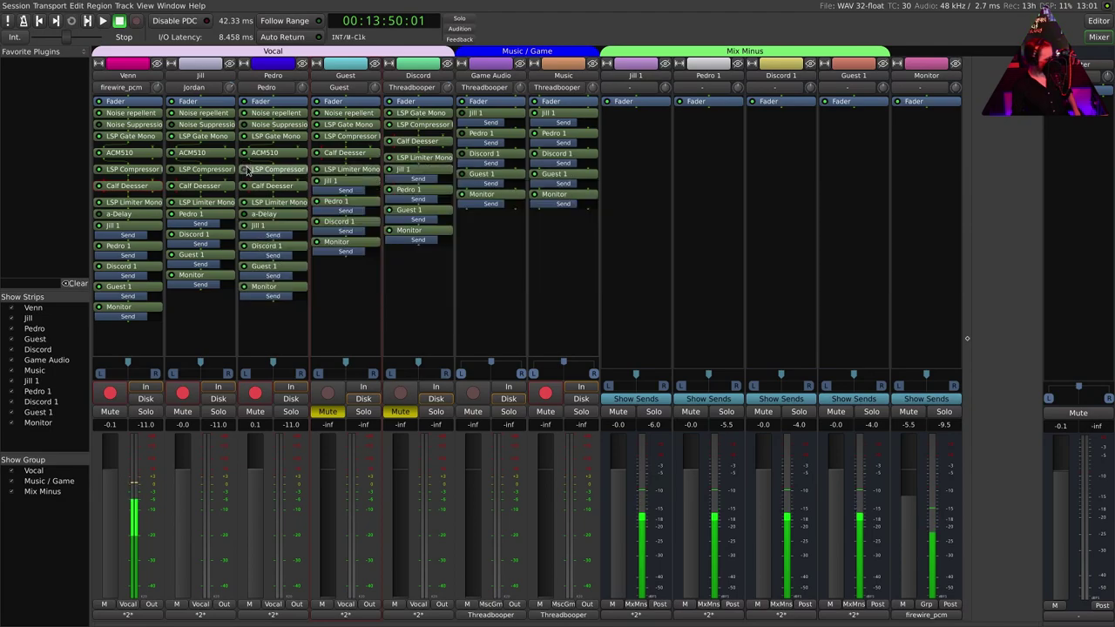
Step: Open Venn's LSP Limiter Mono to view its limiter settings and live signal graph
double_click(126, 202)
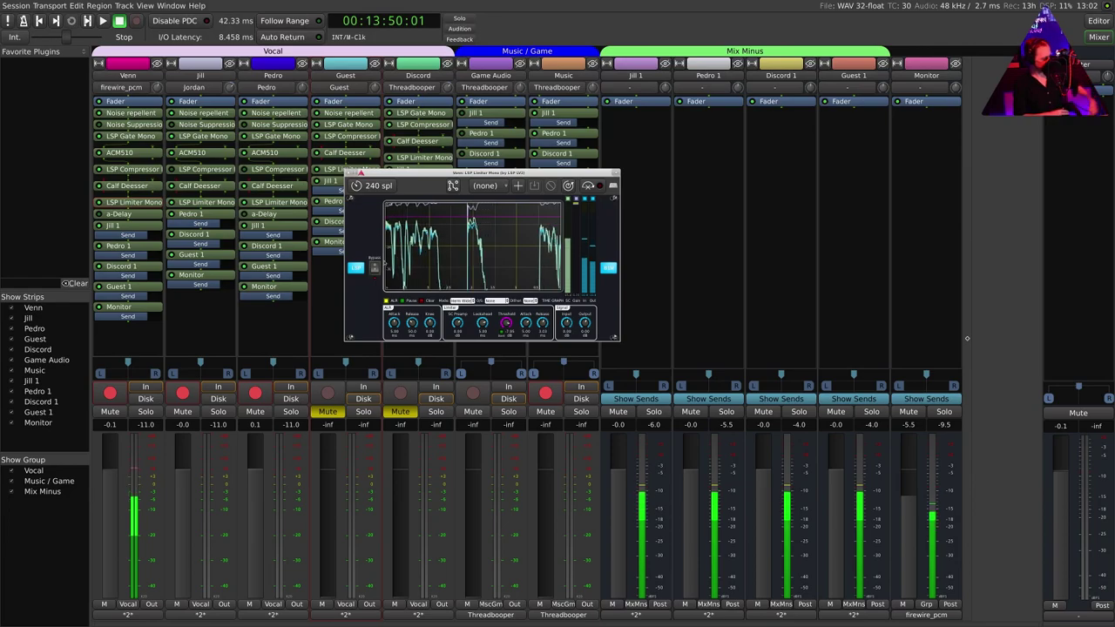
Step: Close Venn's LSP Limiter Mono window to return to the full mixer
left_click(358, 174)
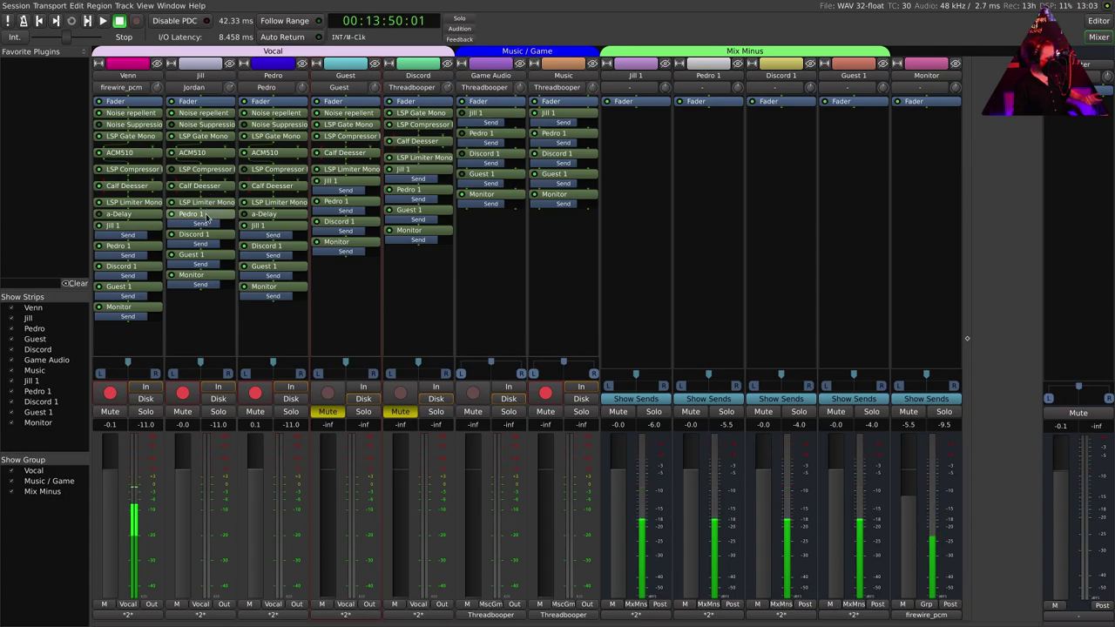
Step: Move Jill's Pedro 1 send lower, check the Jill 1 bus menu, and show Venn's output routing
left_click_drag(198, 215, 207, 218)
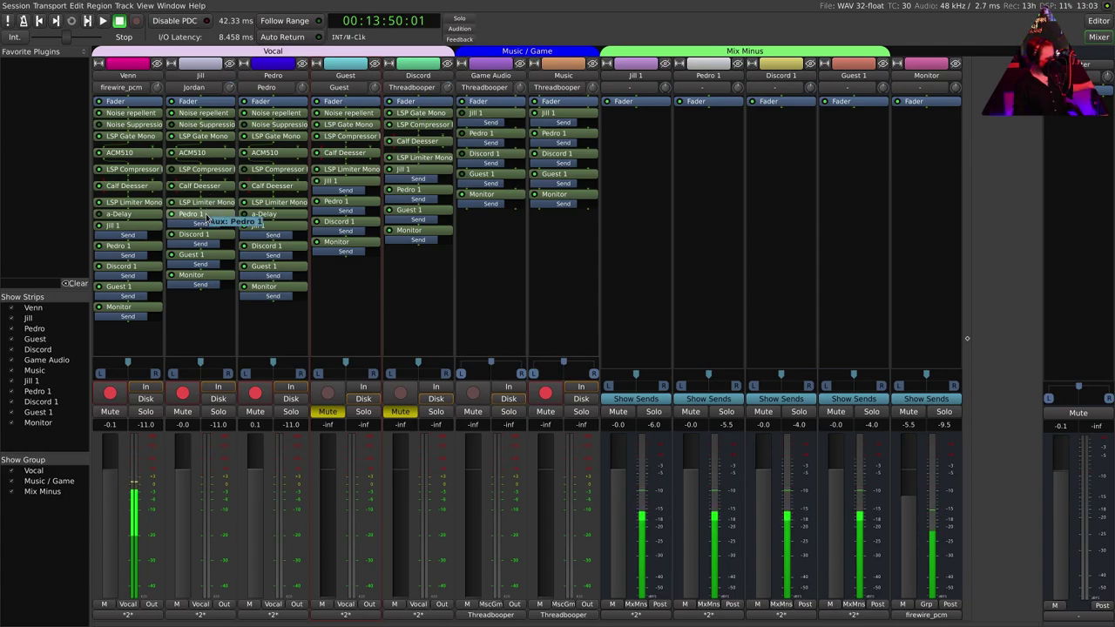
left_click_drag(207, 218, 252, 296)
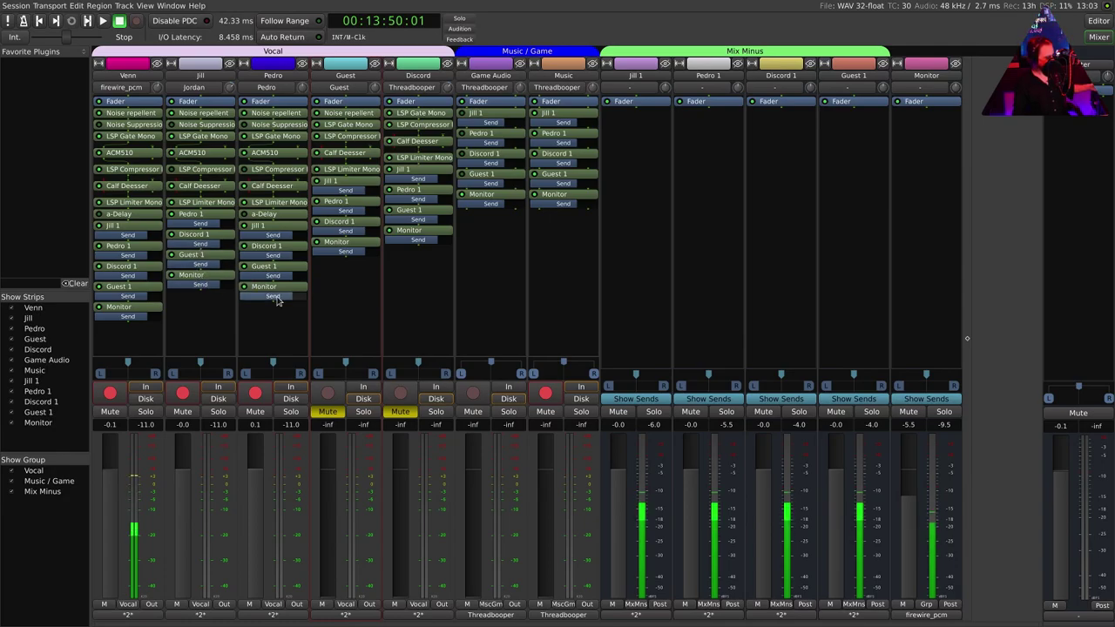
left_click(622, 85)
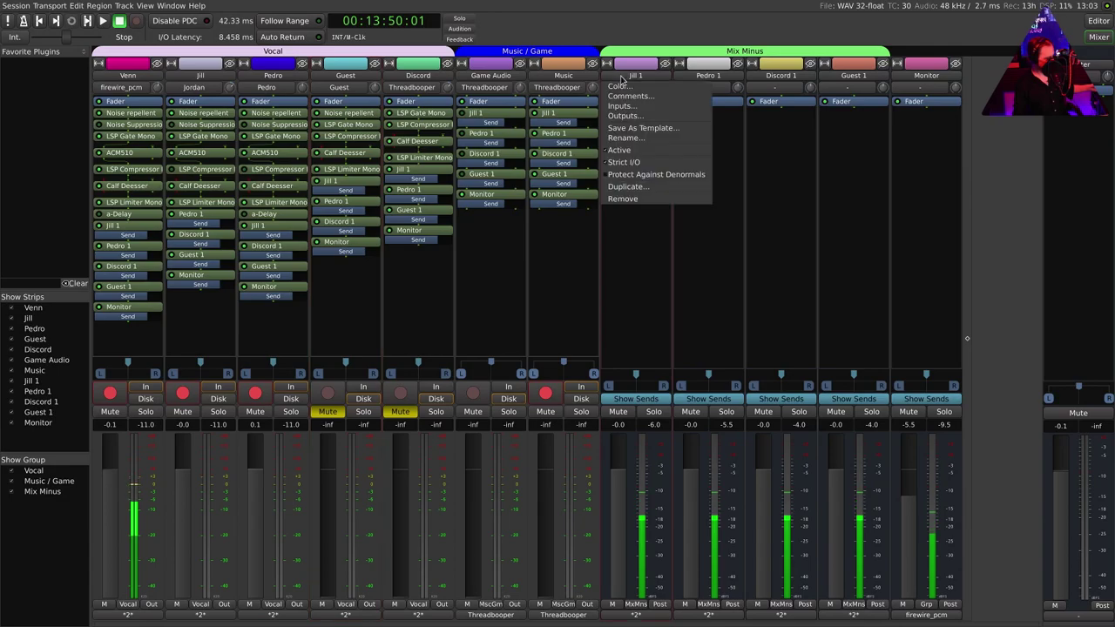
left_click(618, 105)
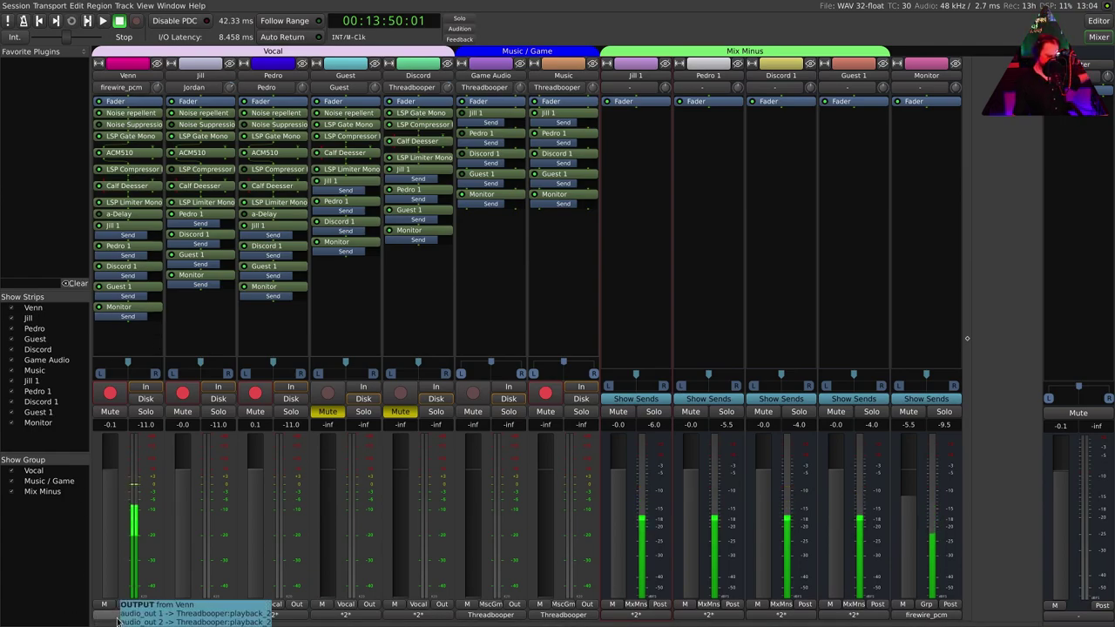
right_click(119, 618)
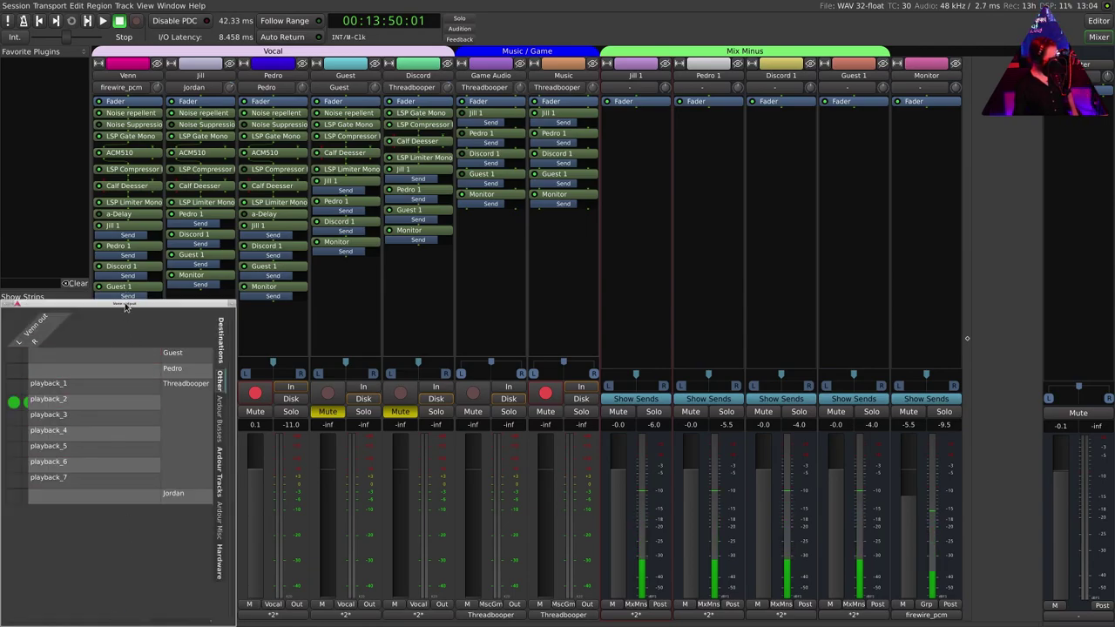
Step: Close Venn's output grid, check Jill's and Pedro's output routing, then open Jill's input routing
left_click_drag(126, 303, 319, 166)
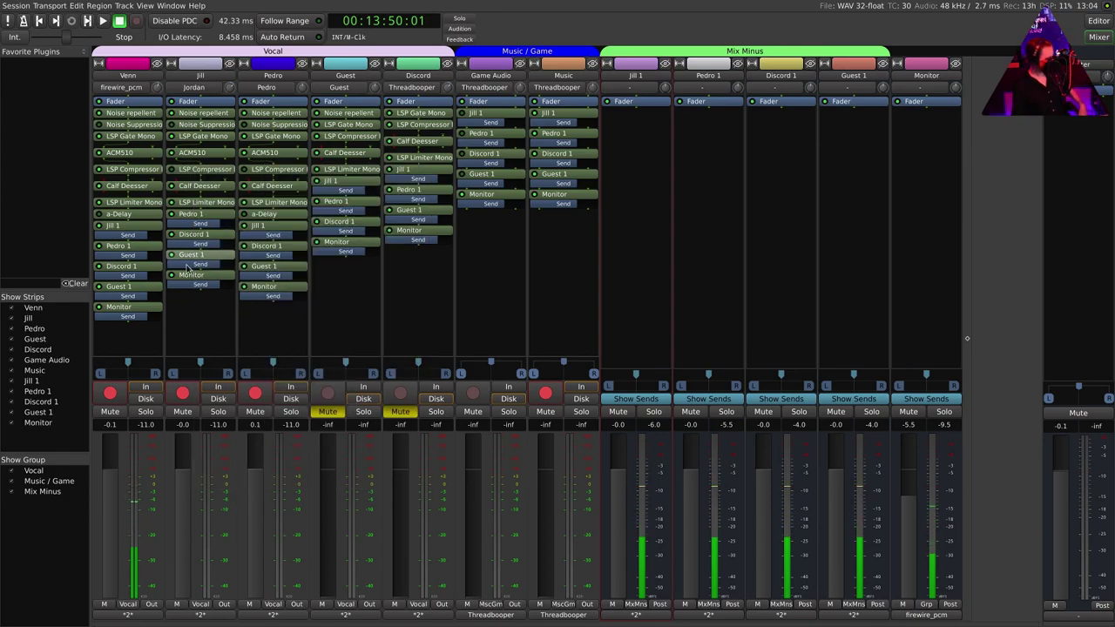
left_click(202, 167)
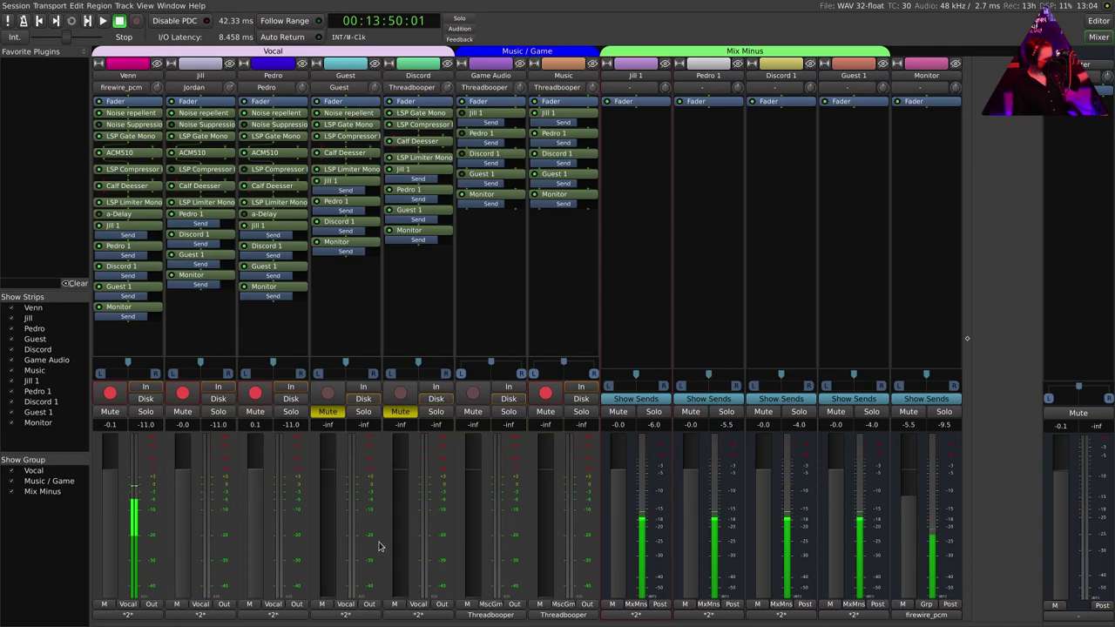
left_click(224, 604)
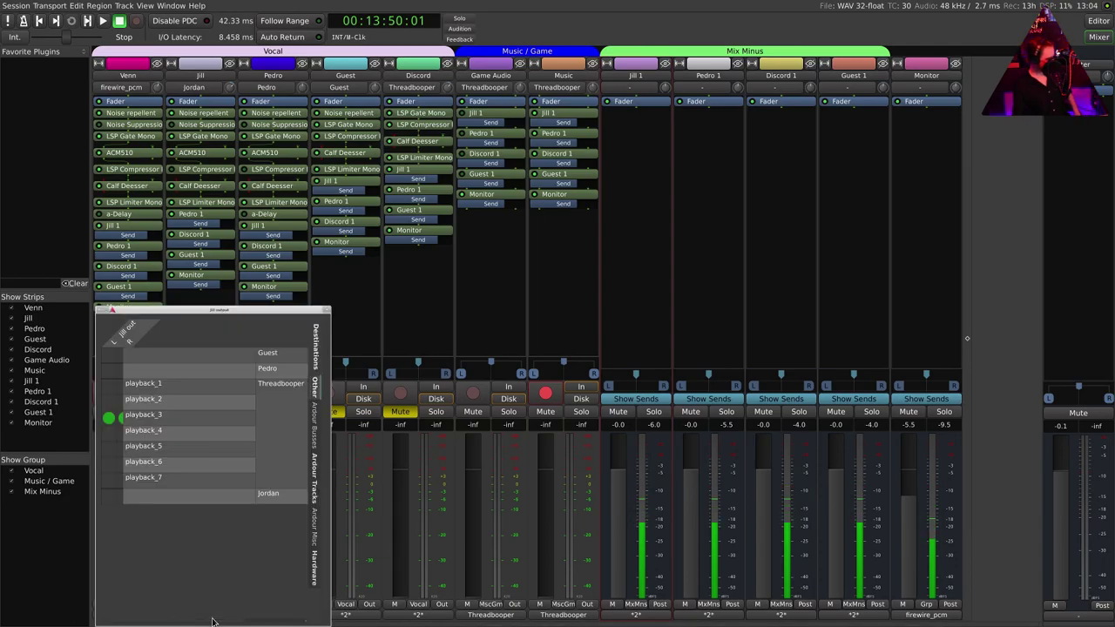
left_click(104, 313)
left_click(297, 604)
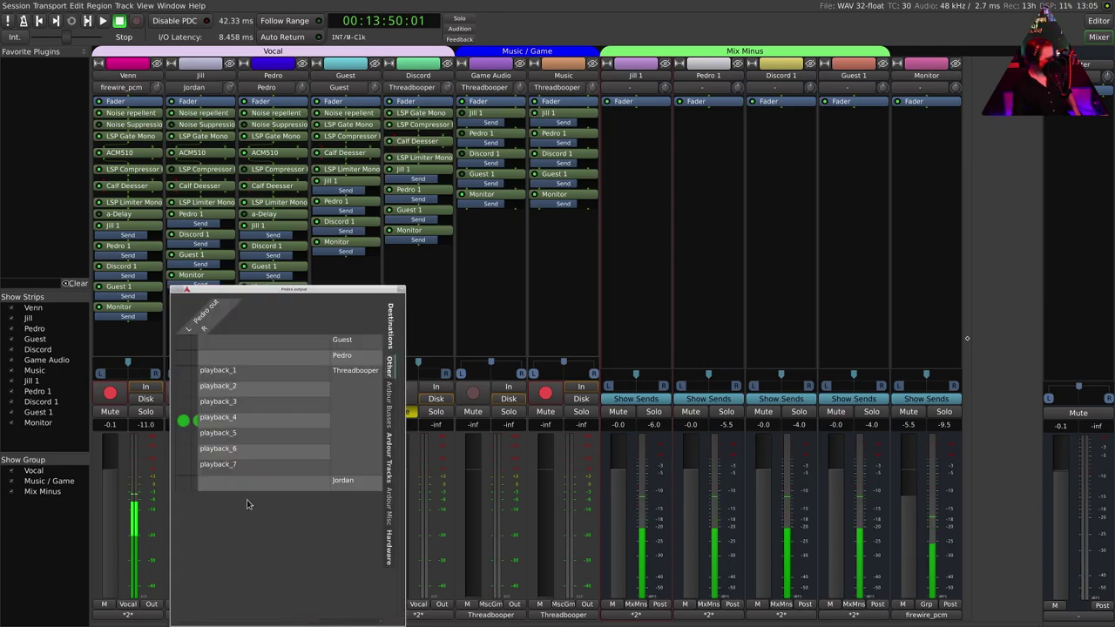
left_click(175, 291)
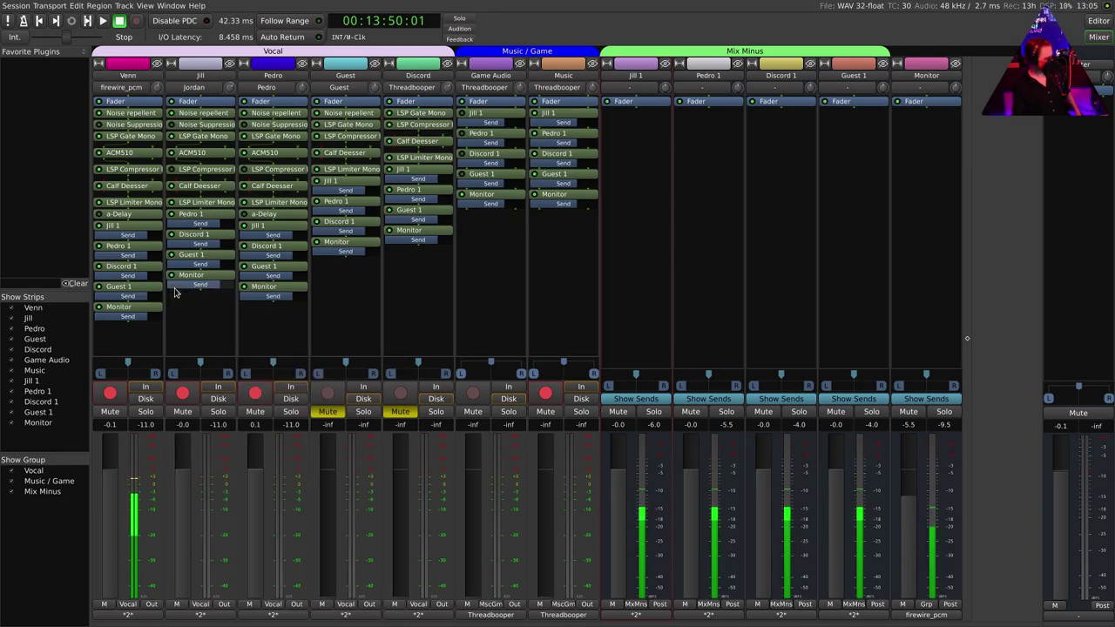
left_click(186, 88)
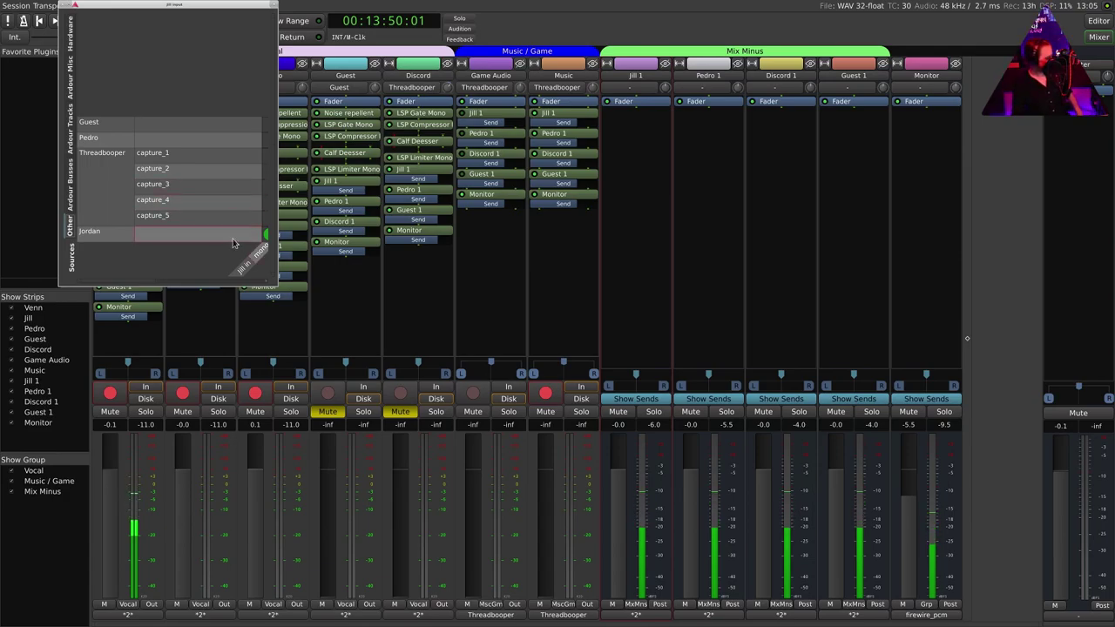
Step: Close Jill's input grid, then check Pedro's input sources under Other and close it
left_click(61, 6)
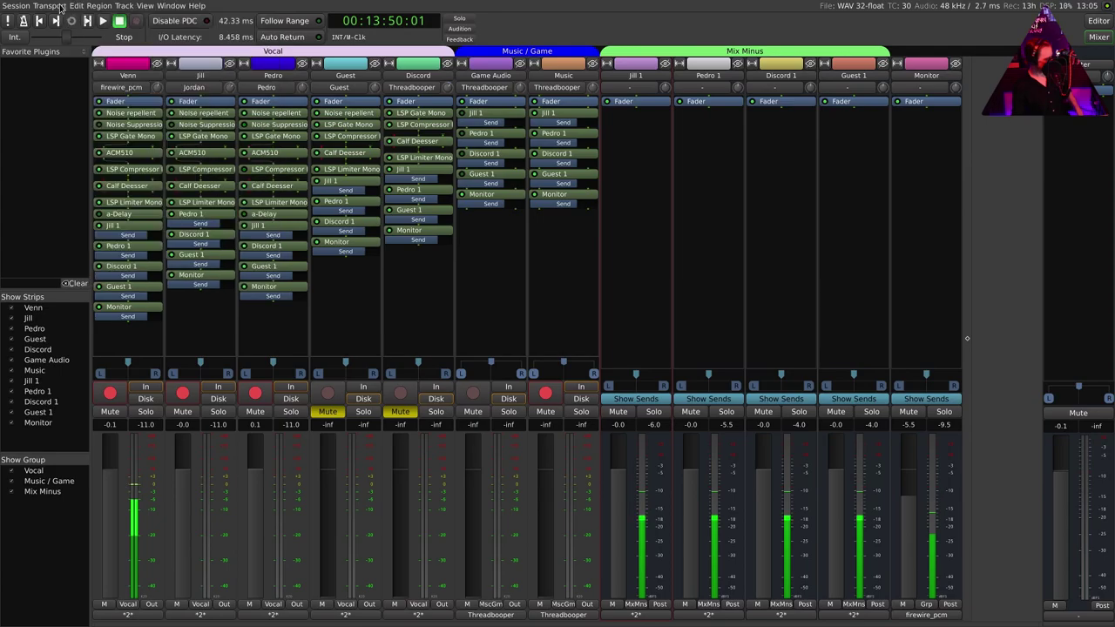
left_click(286, 91)
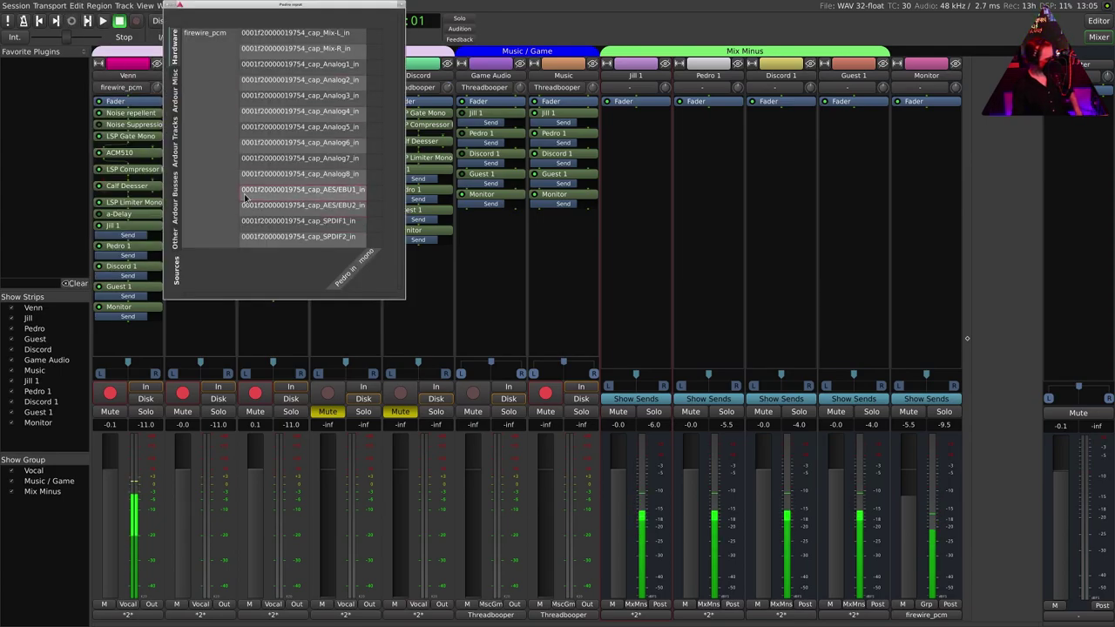
left_click(175, 247)
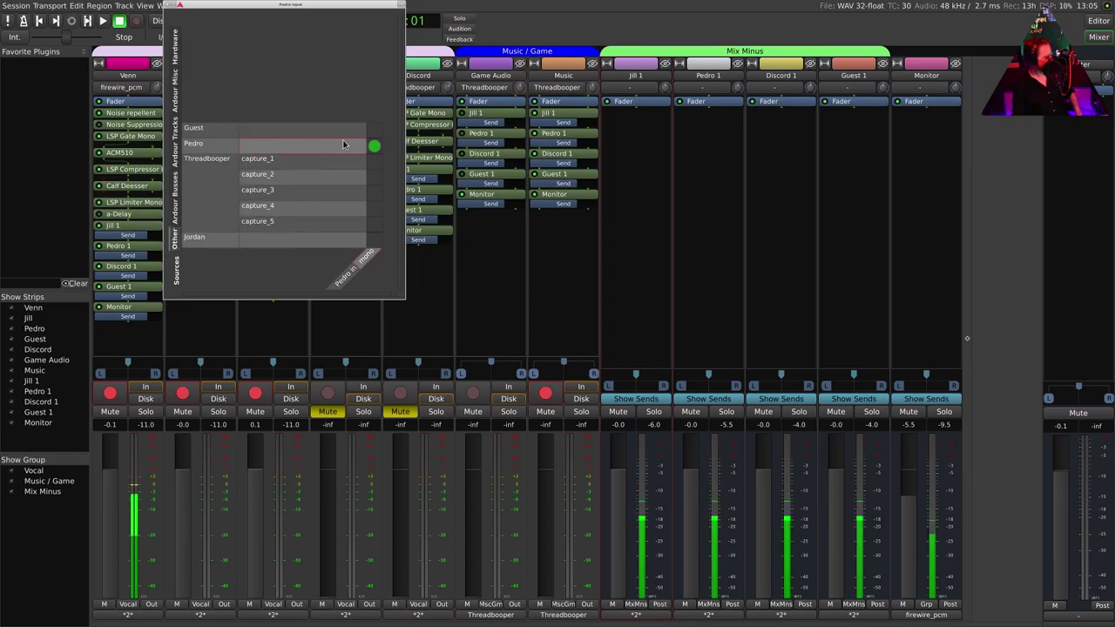
left_click(172, 6)
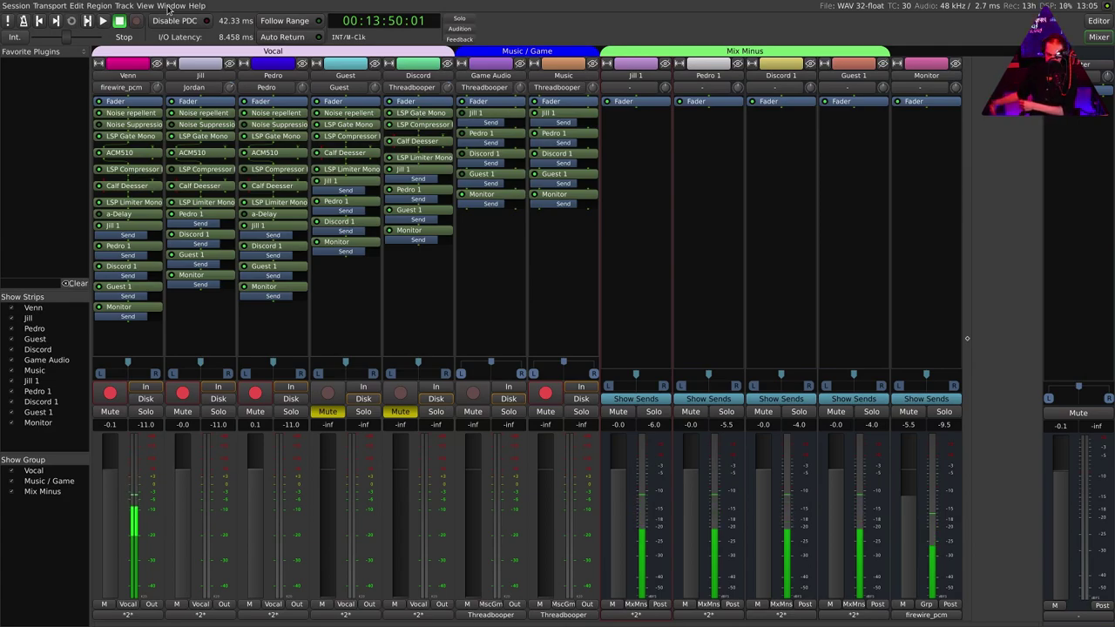
Step: Switch to the Editor timeline, rewind the playhead, and start playback
key("alt+e")
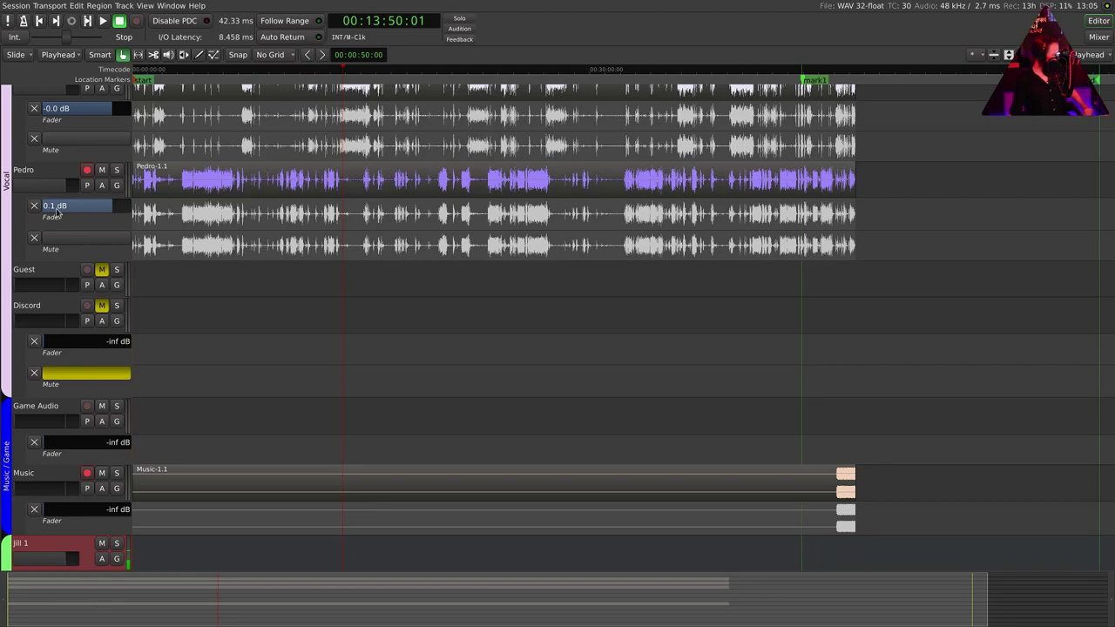
scroll(565, 435, "up", 5)
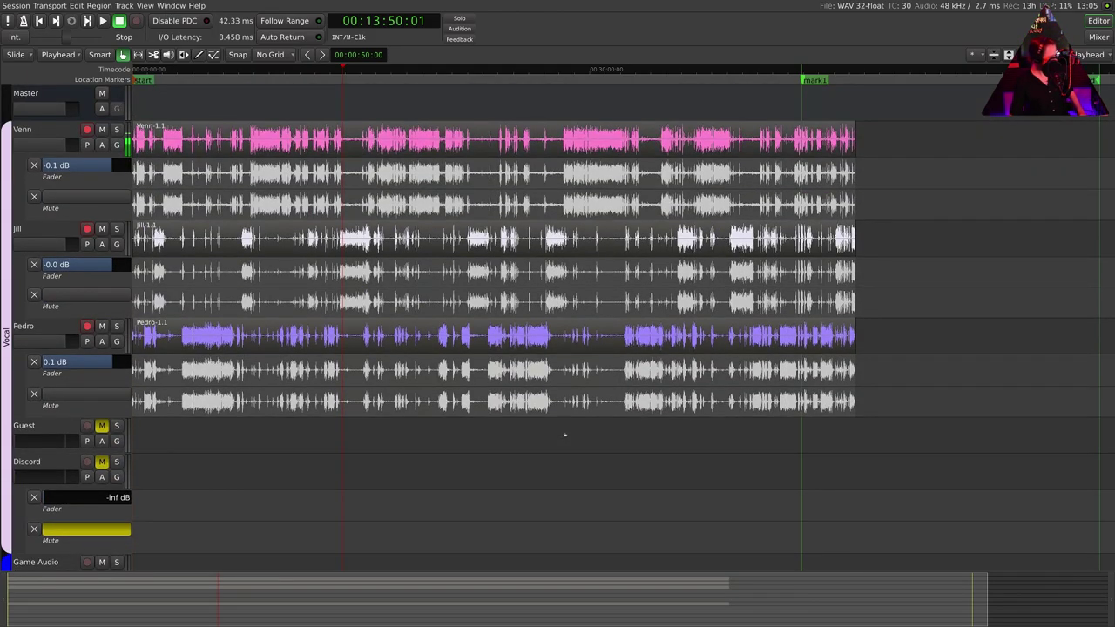
key("shift+Left")
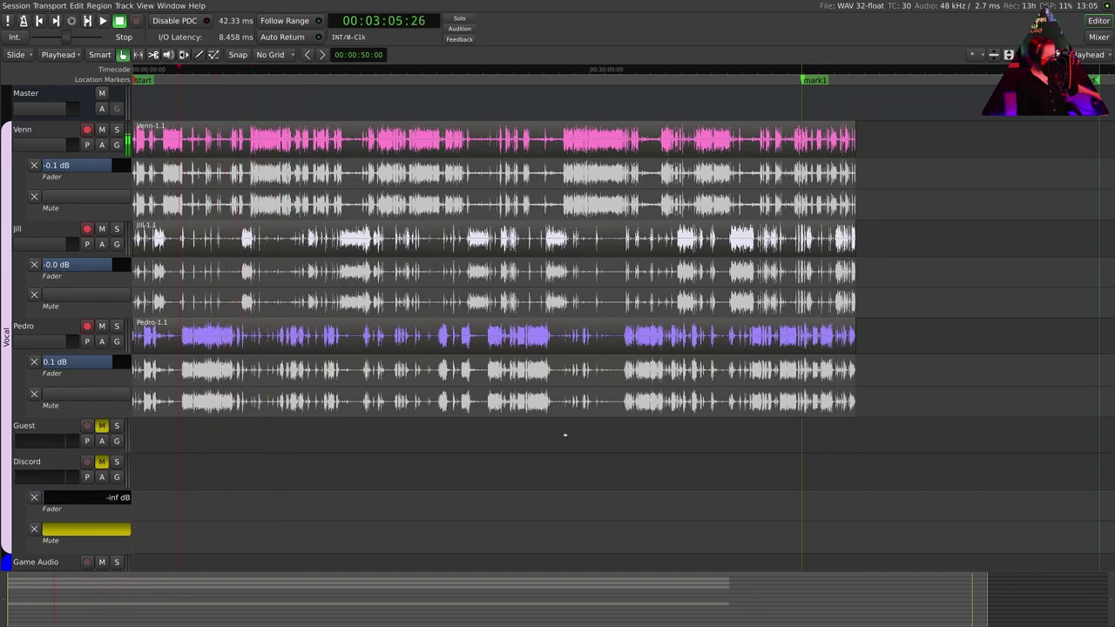
key("shift+Right")
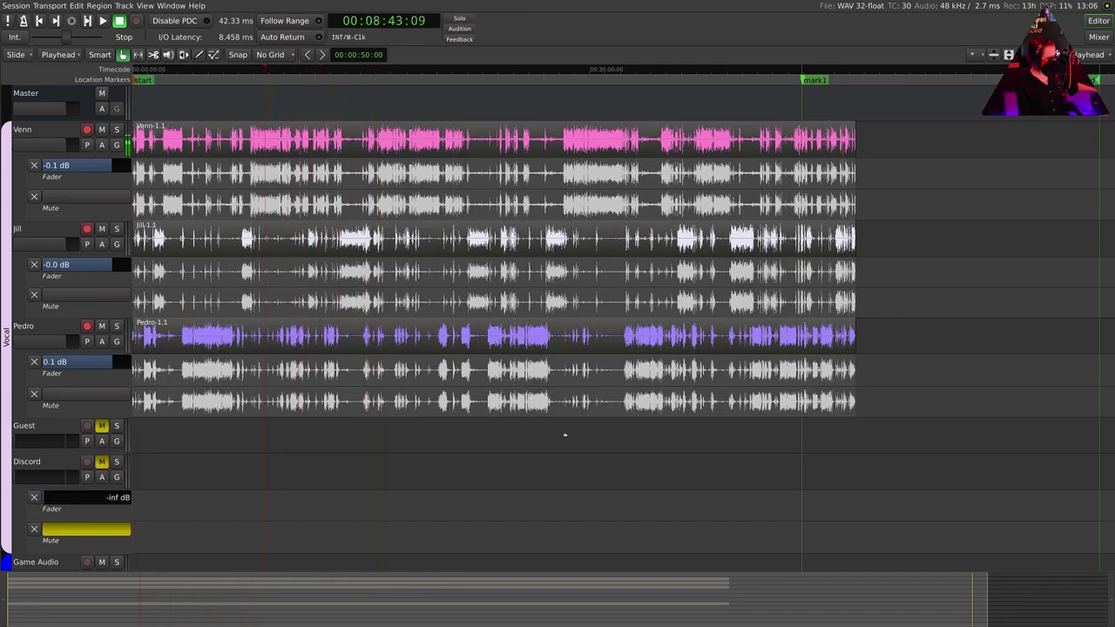
key("space")
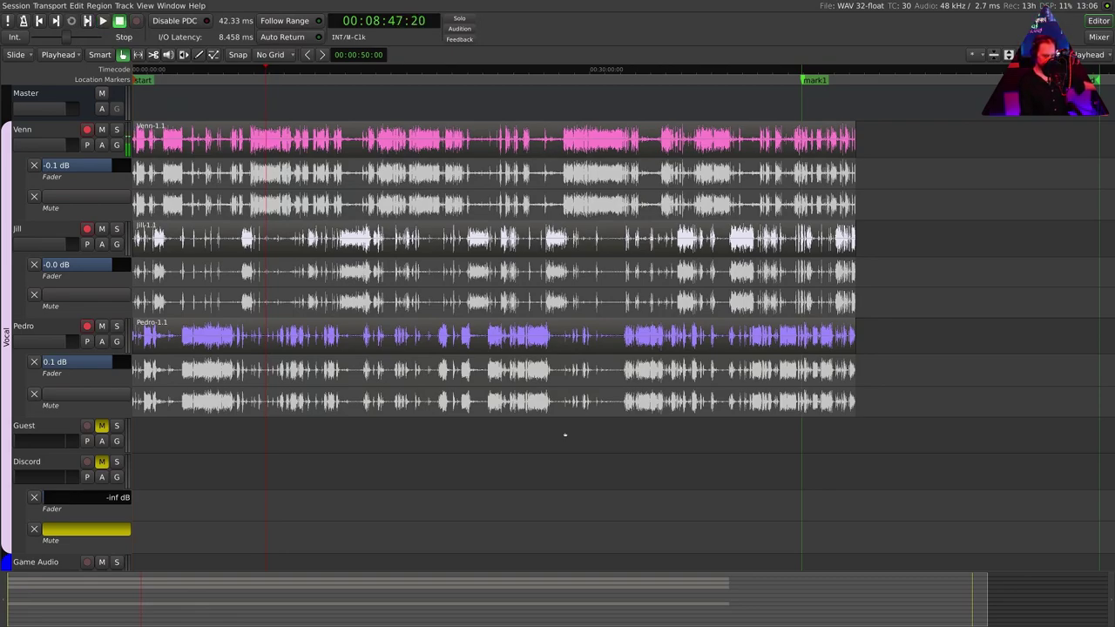
Step: Fast-forward, watch the Mixer during playback, stop at 00:15:21:03, and return to the Editor
key("shift+Right")
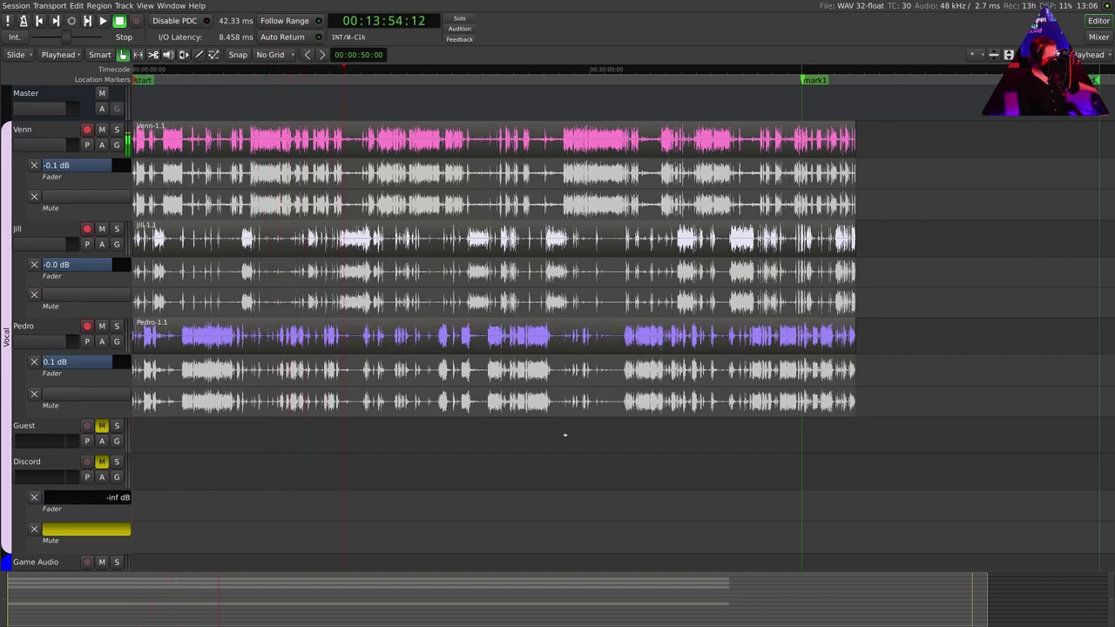
key("space")
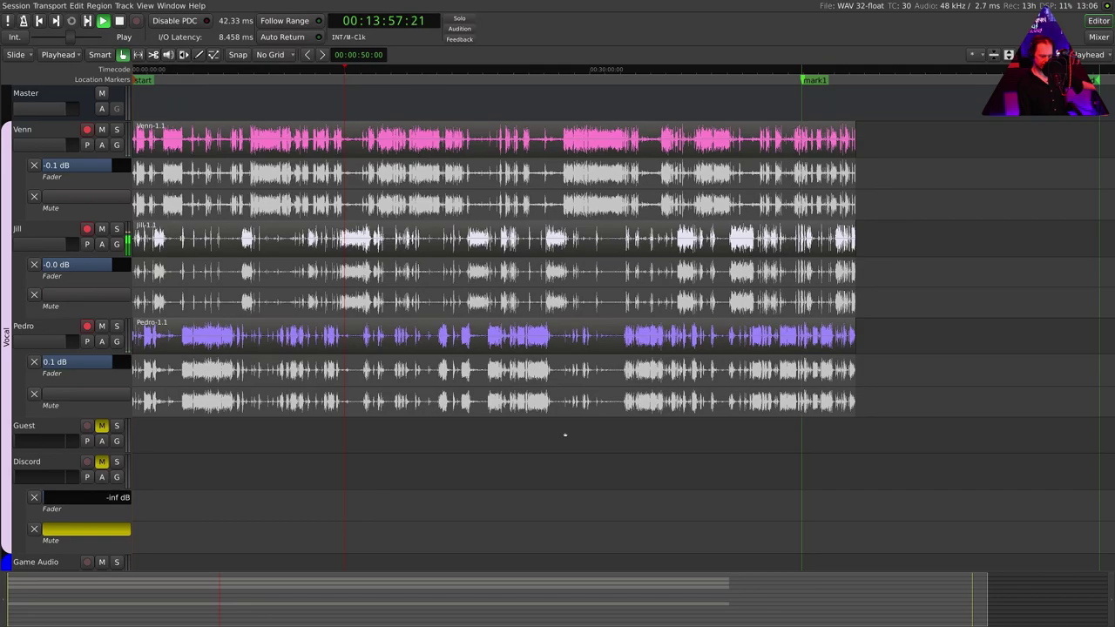
key("alt+m")
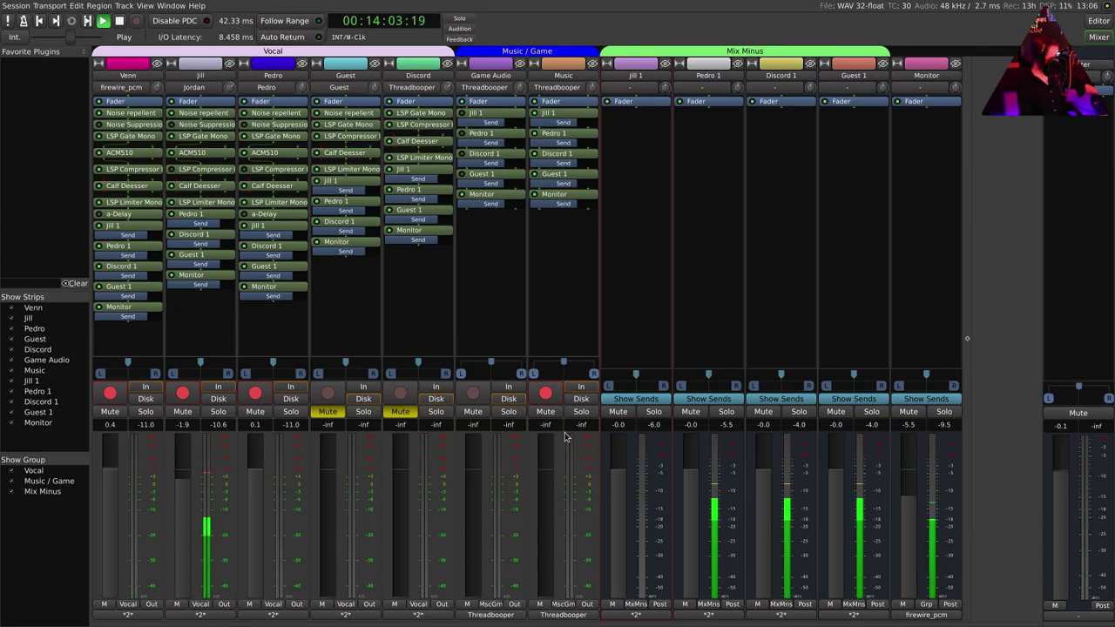
key("space")
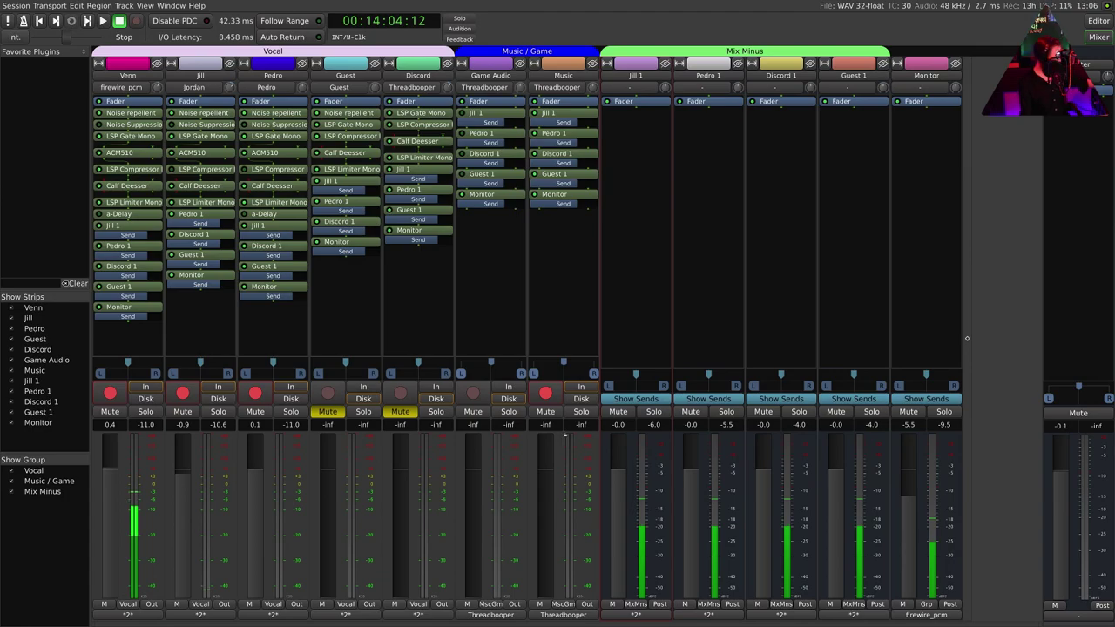
key("alt+e")
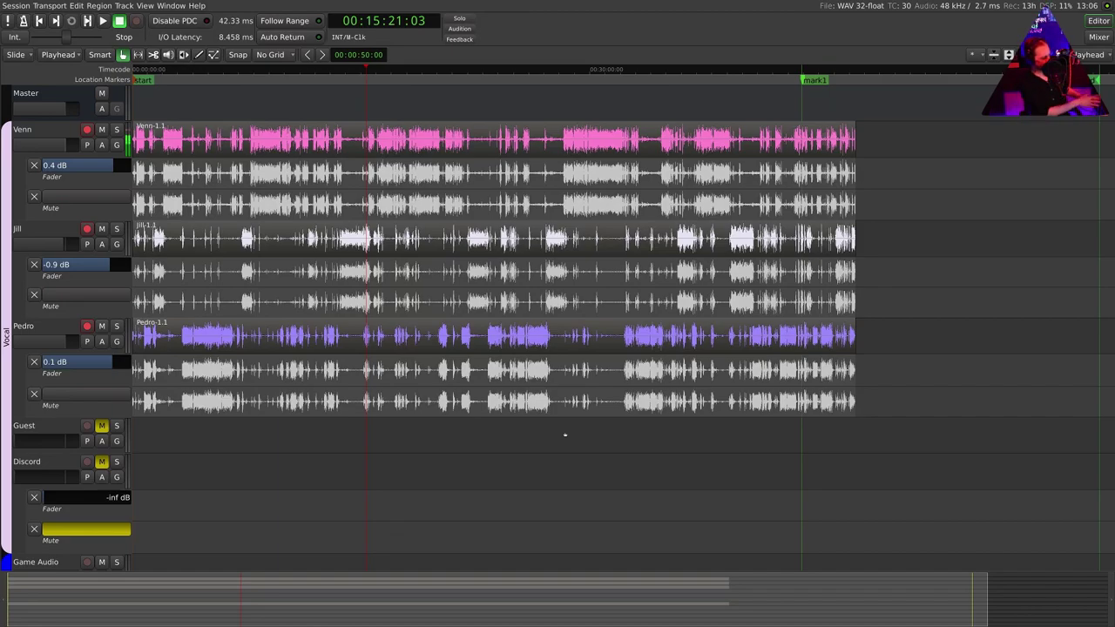
Step: Open the Meterbridge, rewind the playhead to about 14:35, and switch to the Mixer
key("alt+b")
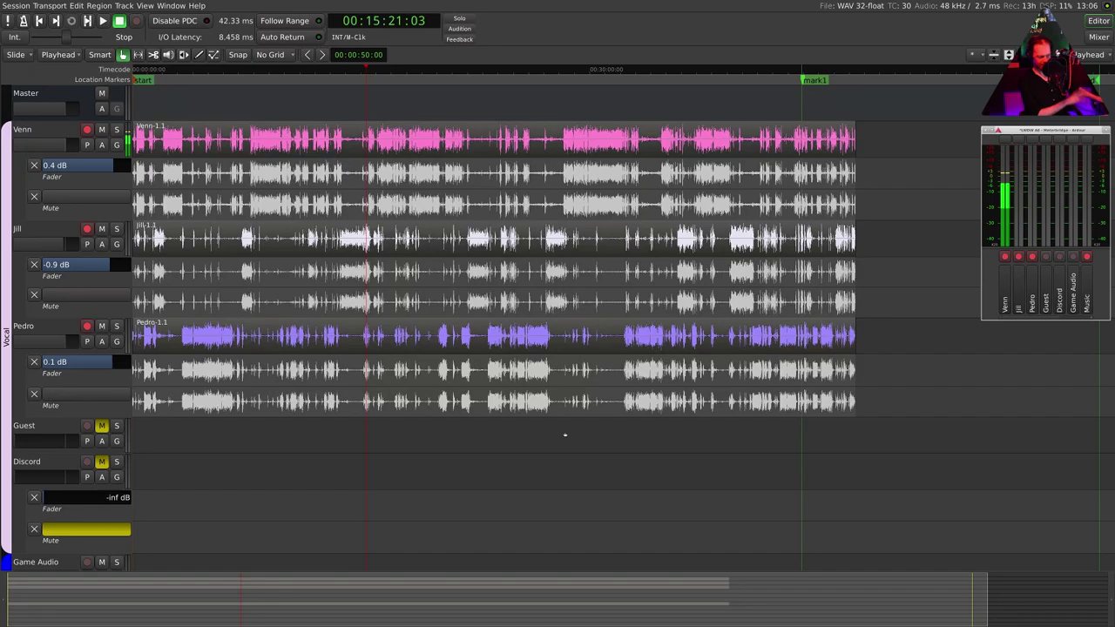
key("shift+Left")
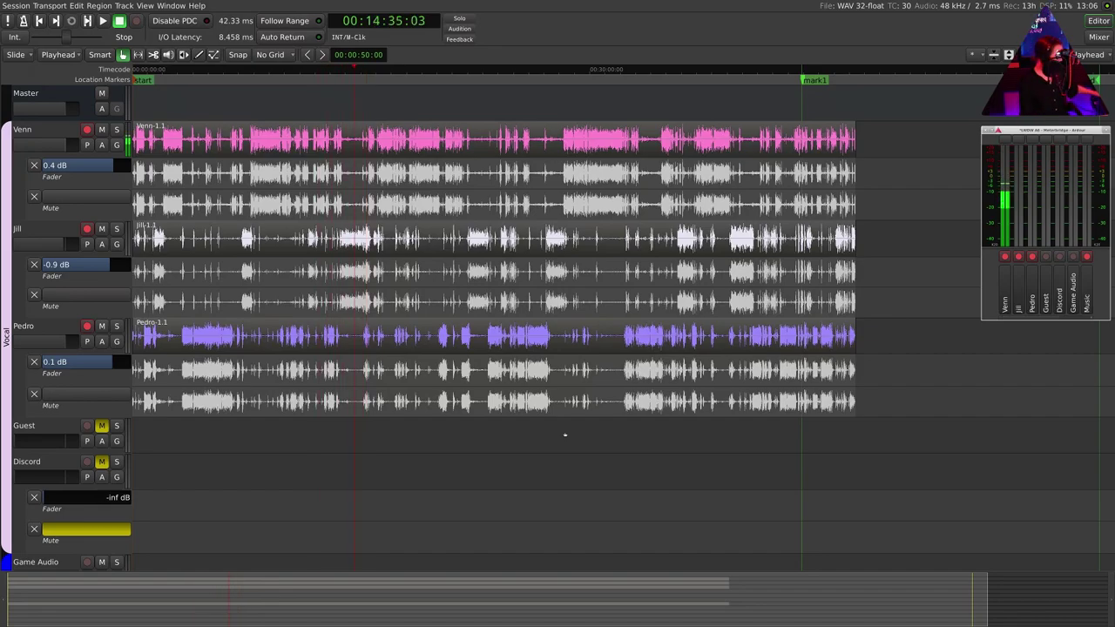
key("alt+m")
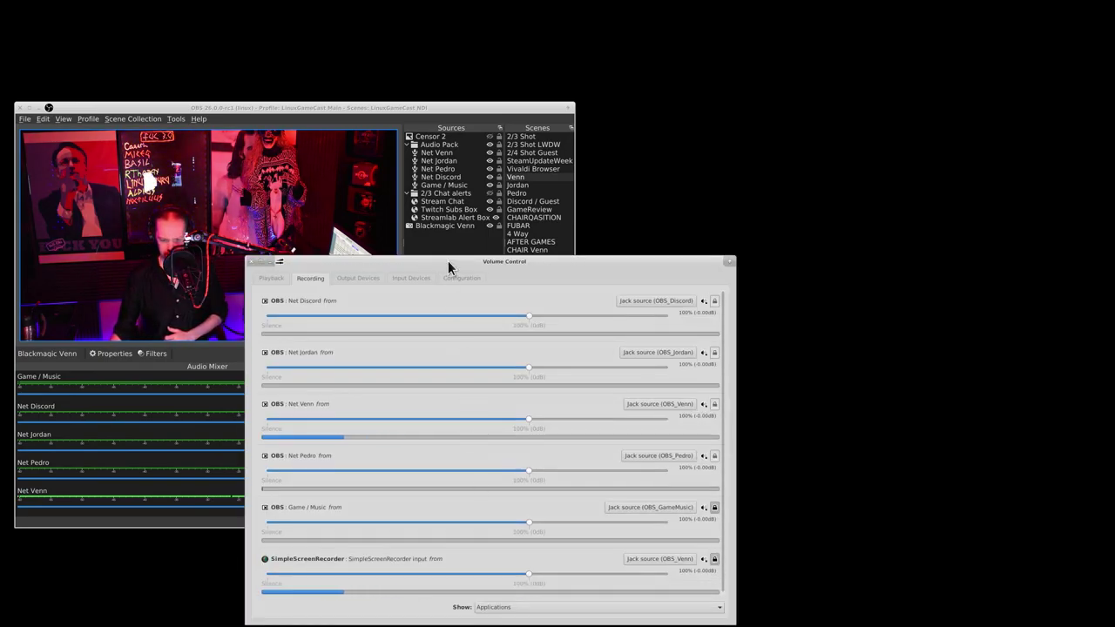
Step: Review the sound card configuration and list the sound cards with aplay -l in a terminal
left_click_drag(448, 261, 825, 204)
left_click(823, 220)
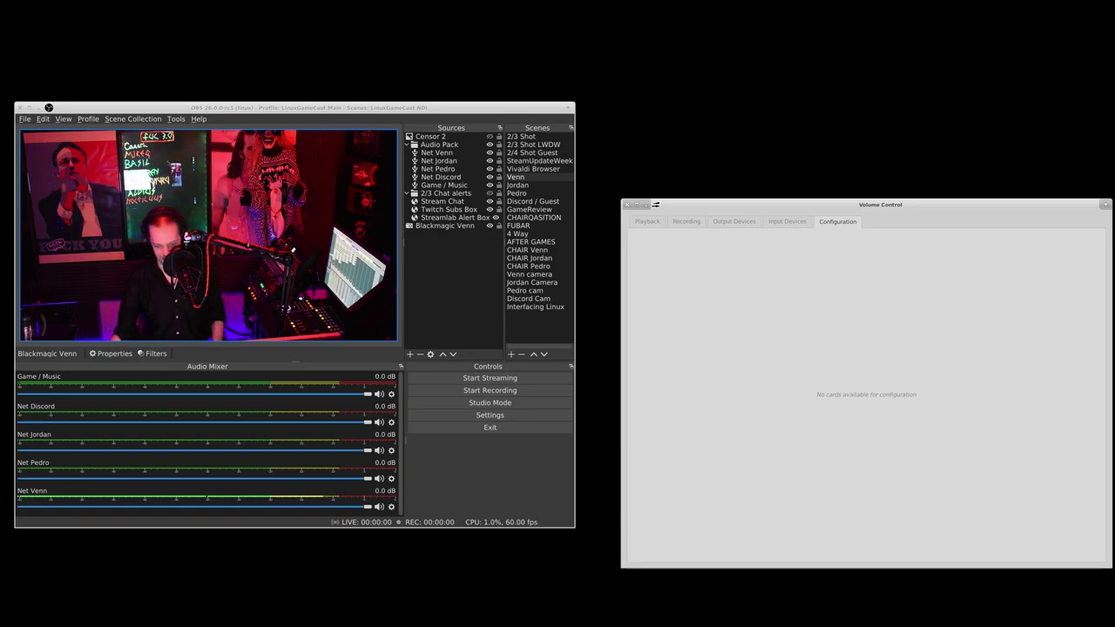
key("ctrl+alt+t")
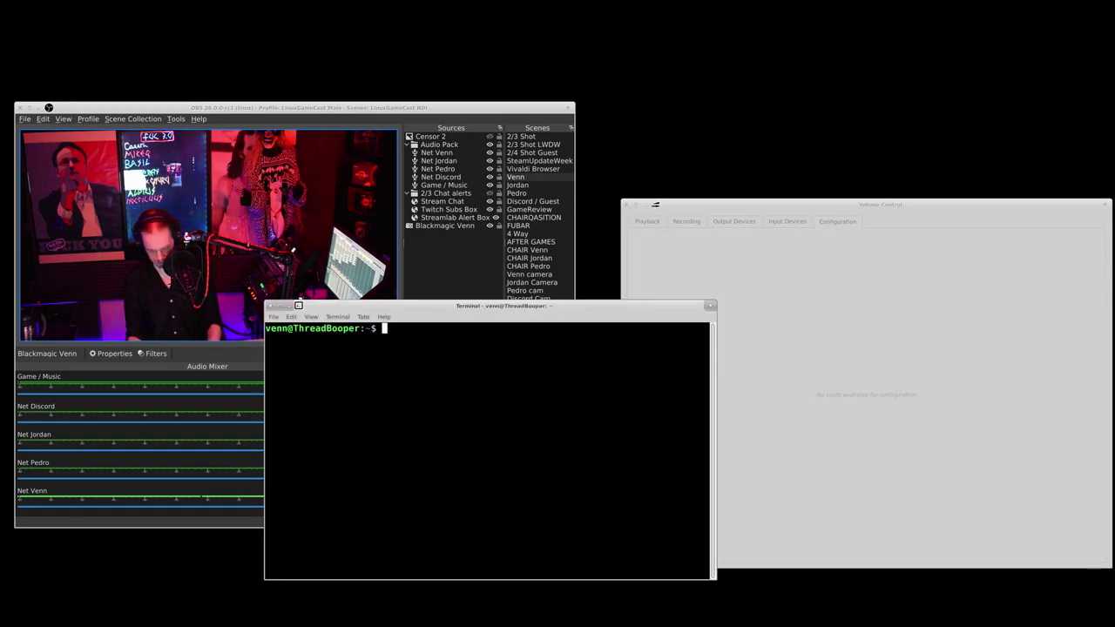
type("aplay -l")
key("Return")
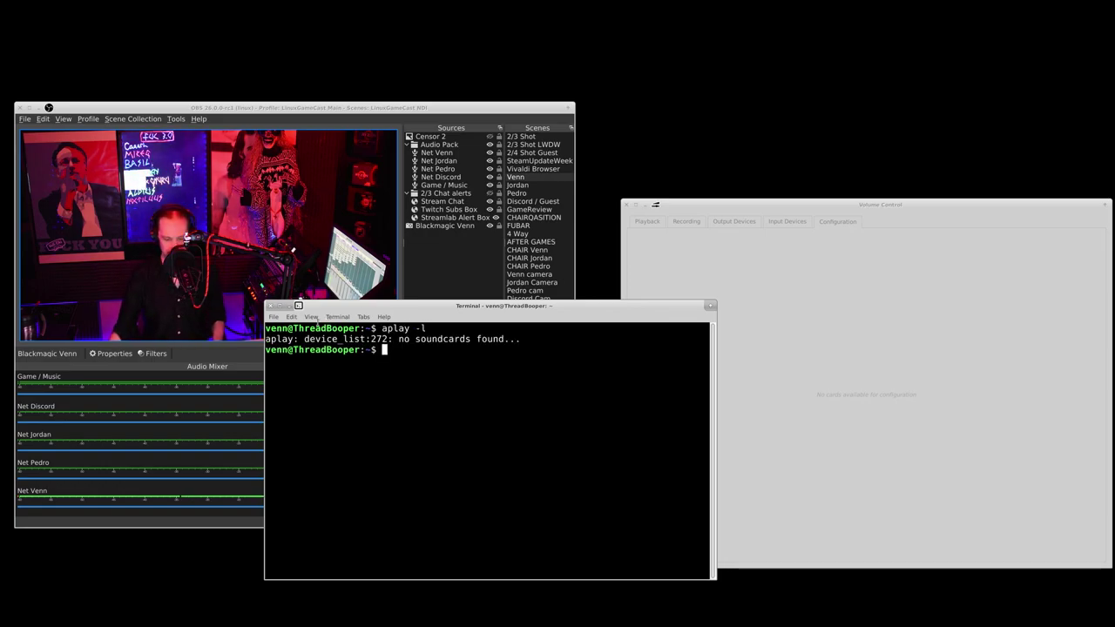
left_click_drag(325, 306, 682, 347)
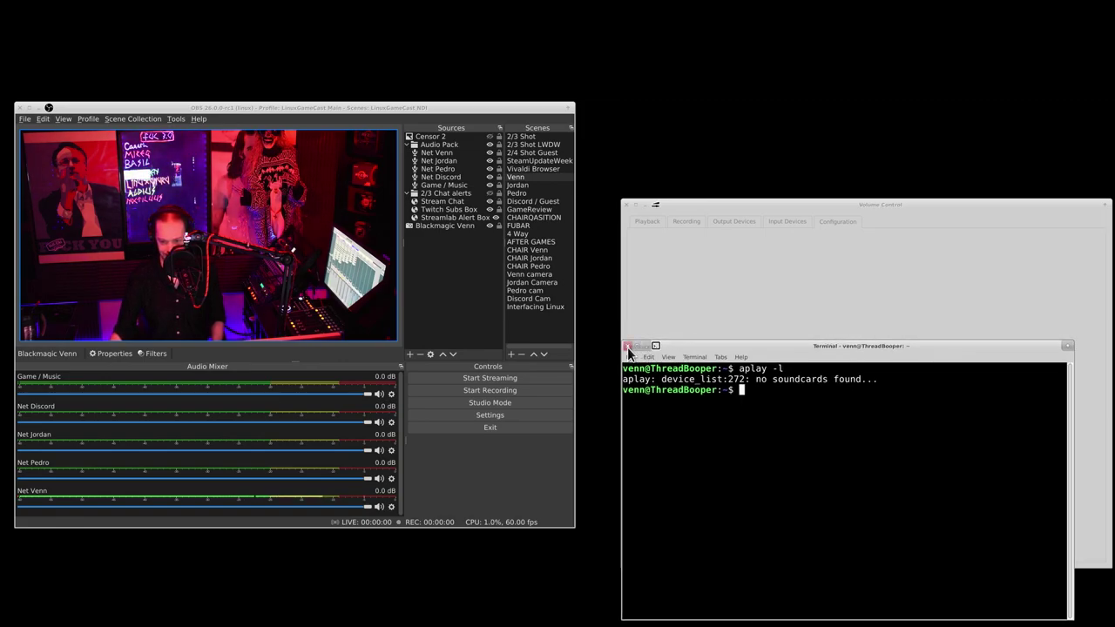
left_click(627, 347)
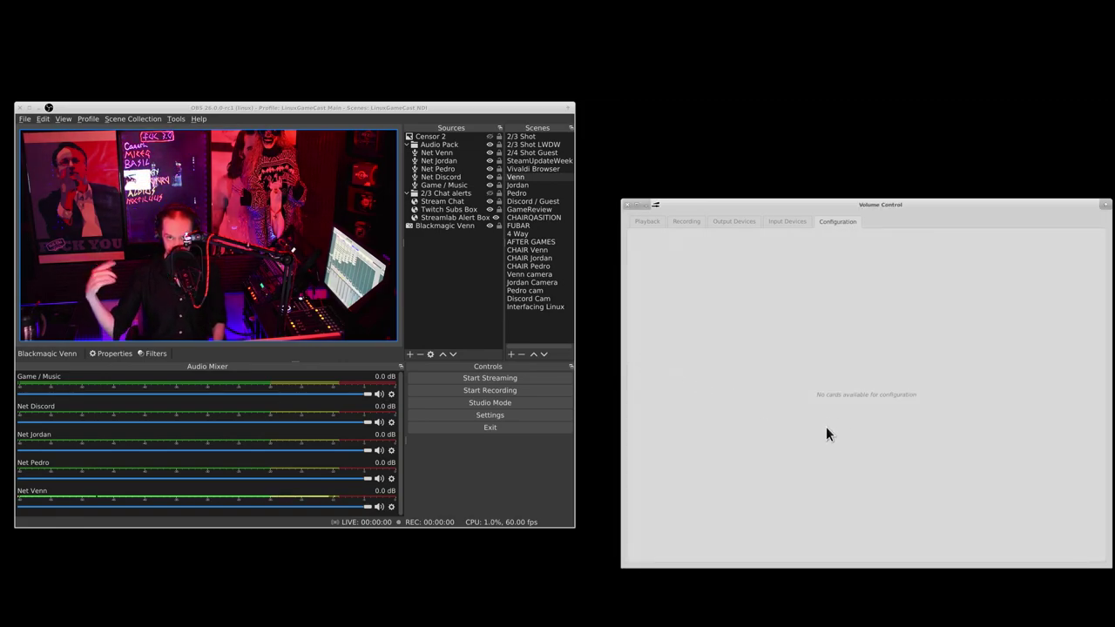
Step: Review the input devices and Jack output sinks, then close Volume Control
left_click(779, 226)
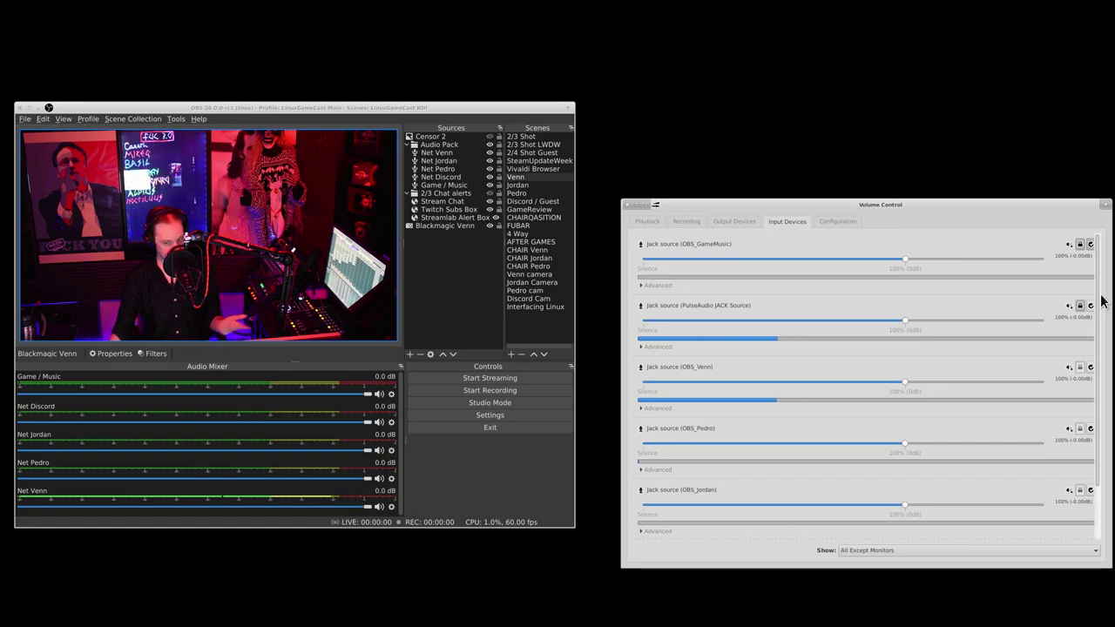
left_click_drag(1101, 301, 1094, 389)
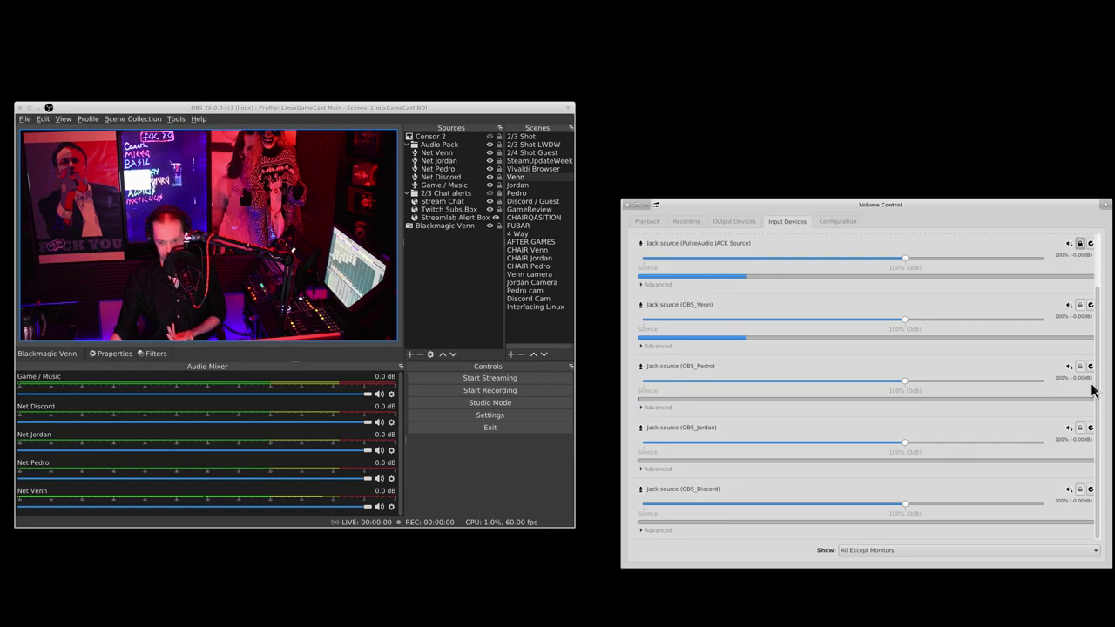
left_click(746, 223)
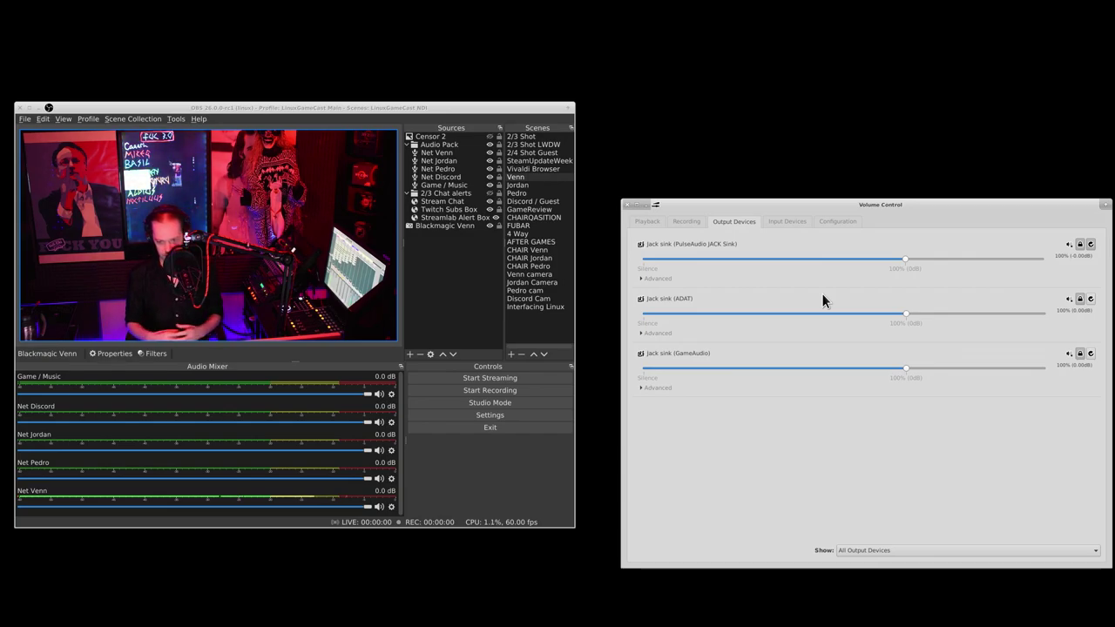
left_click(626, 206)
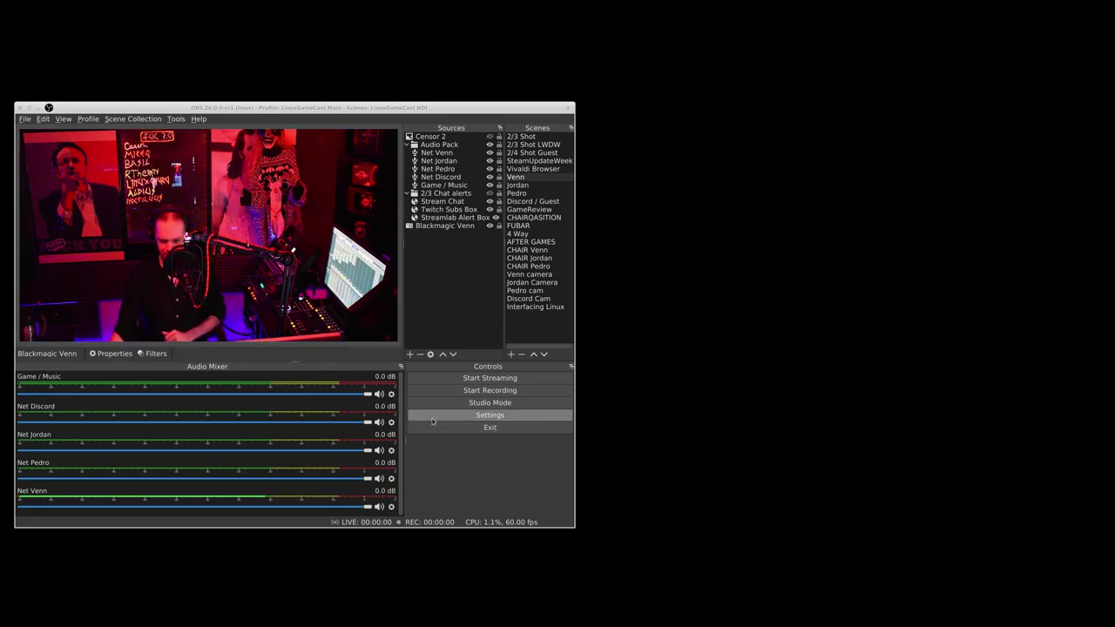
left_click(401, 403)
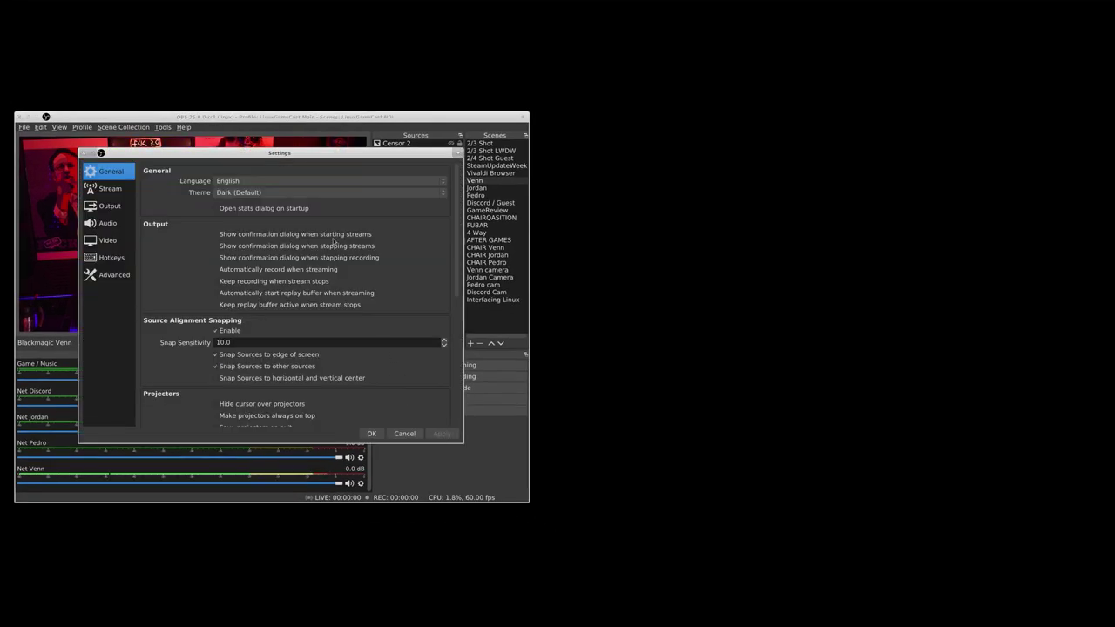
left_click_drag(258, 153, 900, 152)
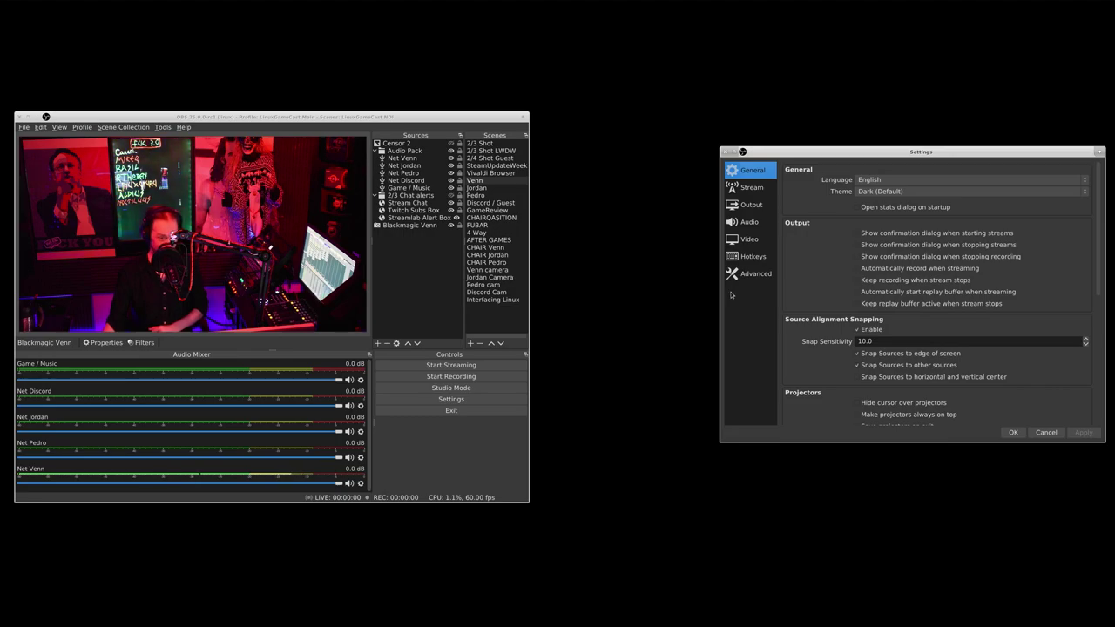
left_click(749, 223)
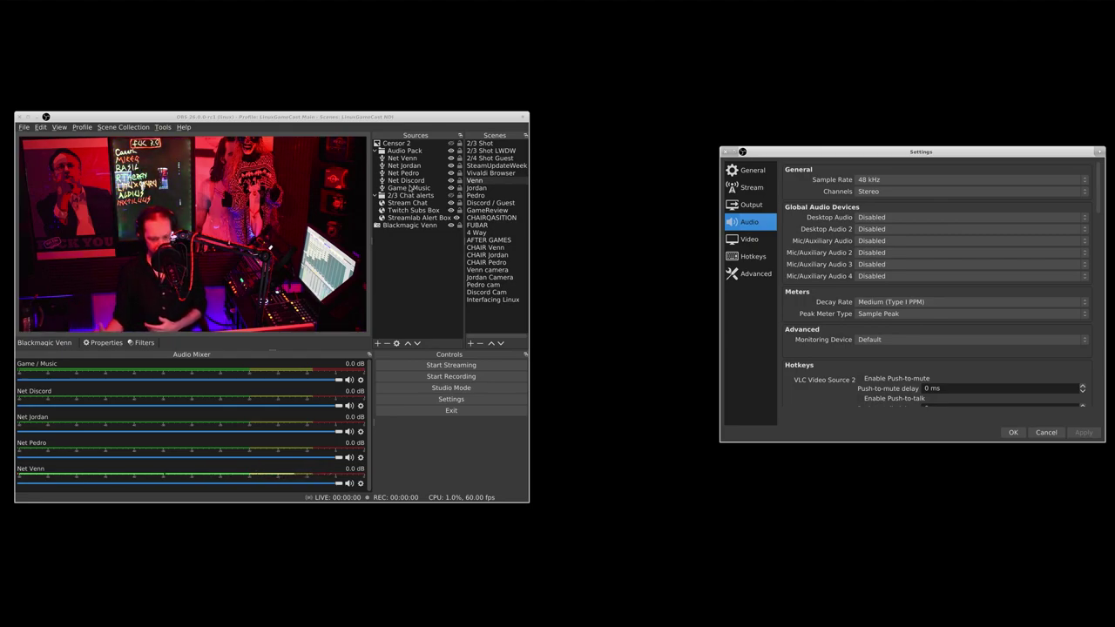
left_click(1013, 432)
right_click(296, 419)
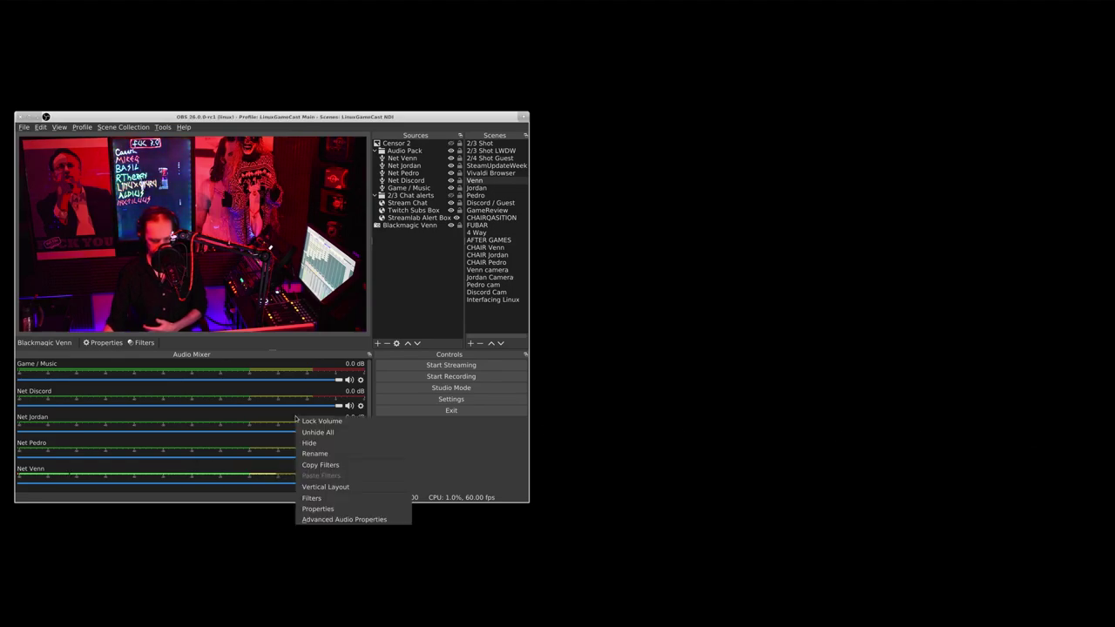
left_click(337, 520)
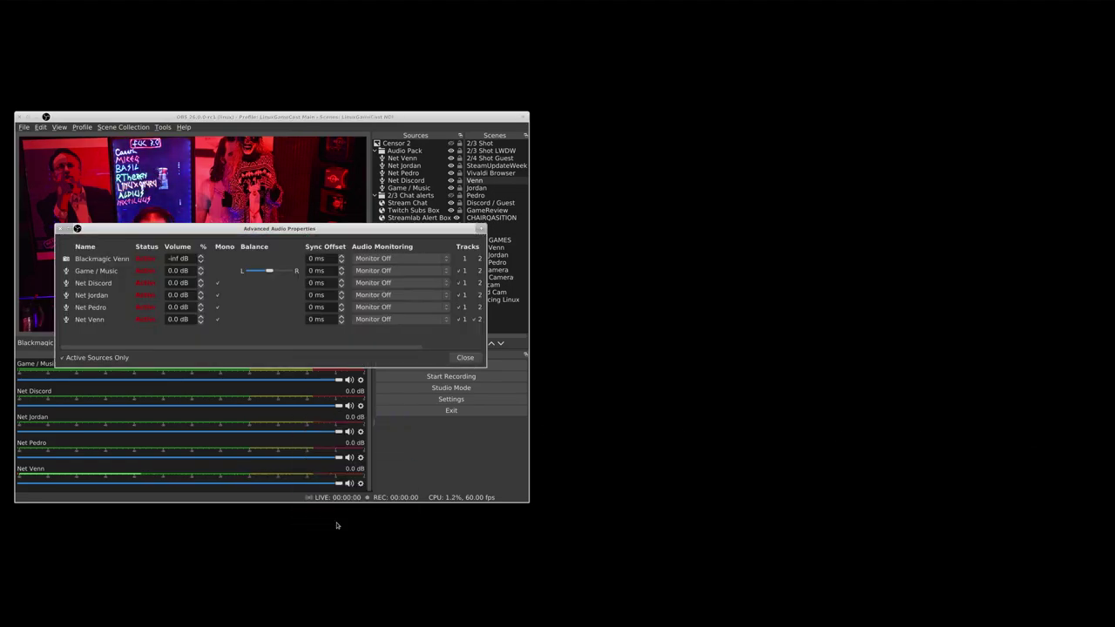
left_click_drag(481, 322, 617, 319)
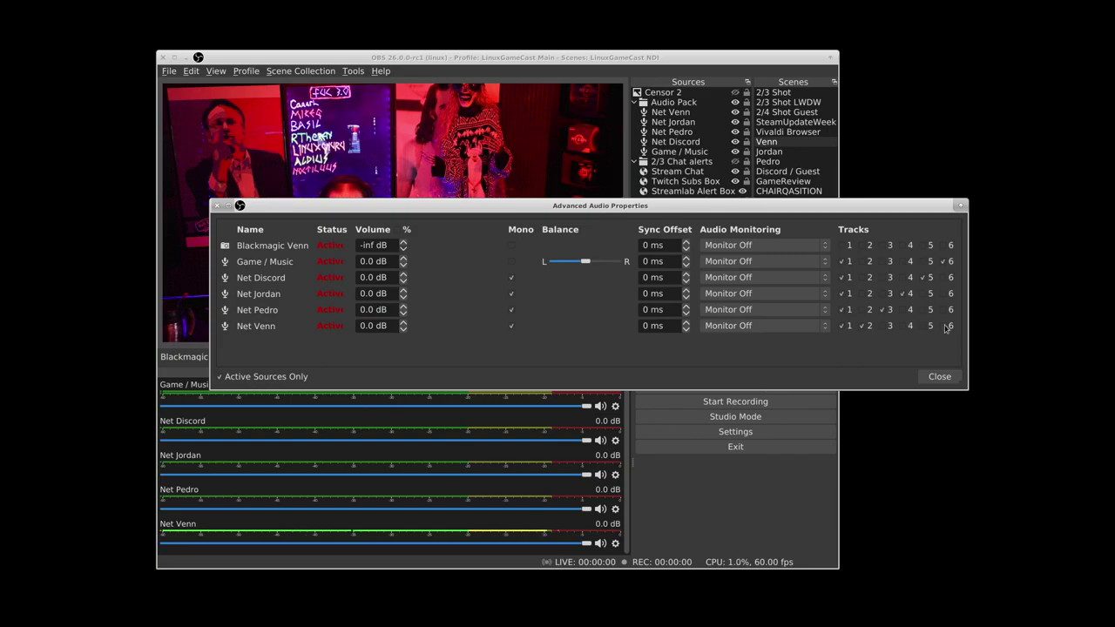
Step: Close the audio properties, move Catia's patchbay right, and reposition the system capture and PulseAudio Source nodes
left_click(939, 378)
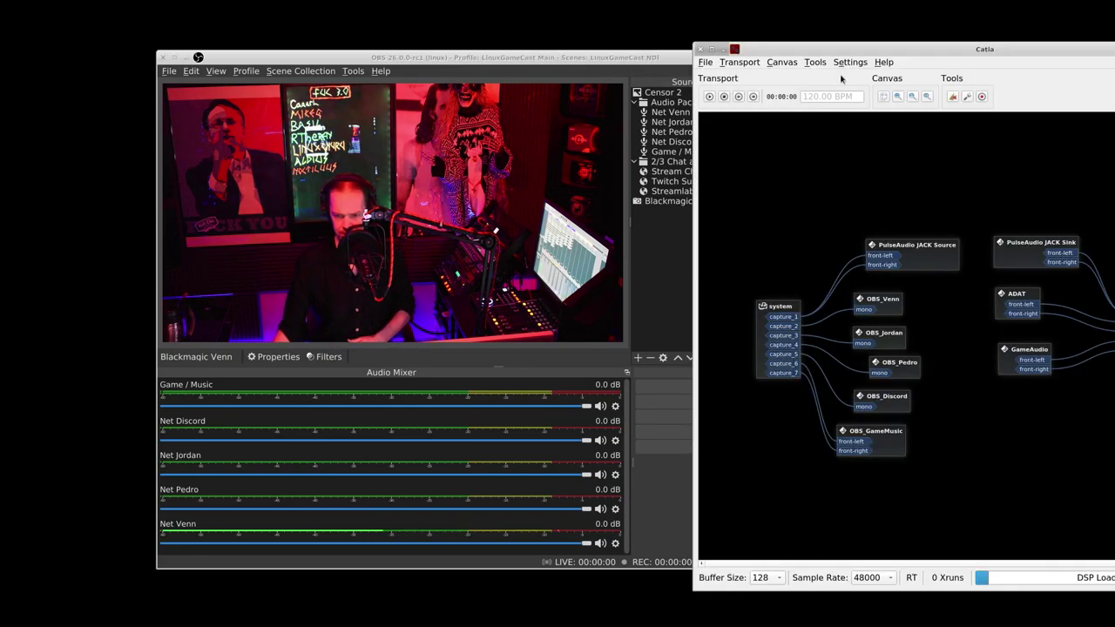
left_click_drag(842, 54, 1114, 76)
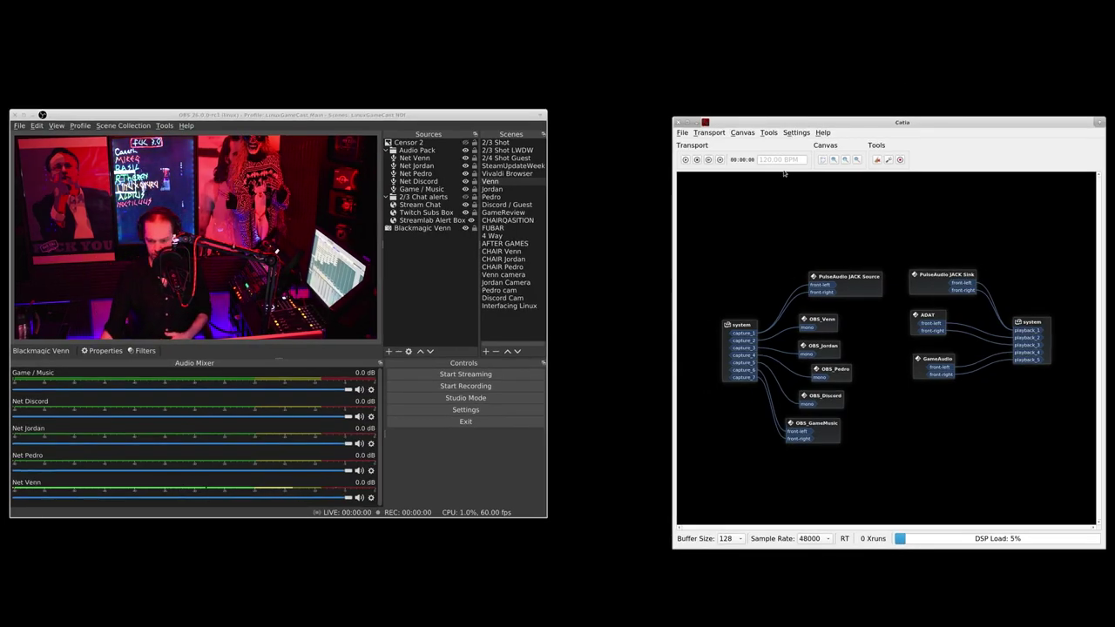
left_click_drag(729, 329, 722, 325)
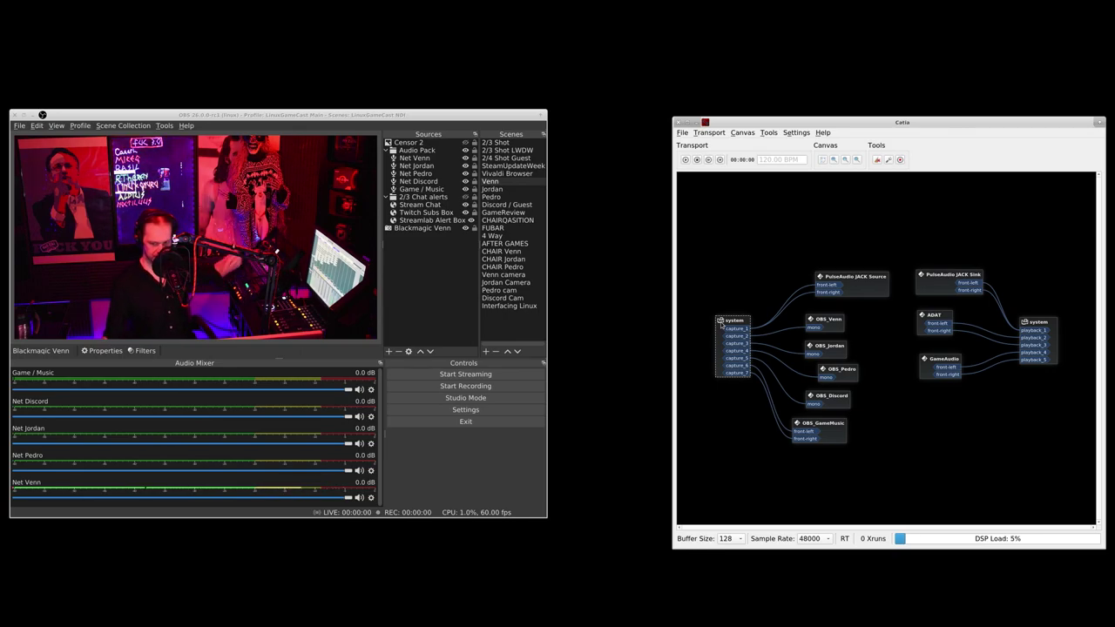
left_click_drag(866, 286, 858, 279)
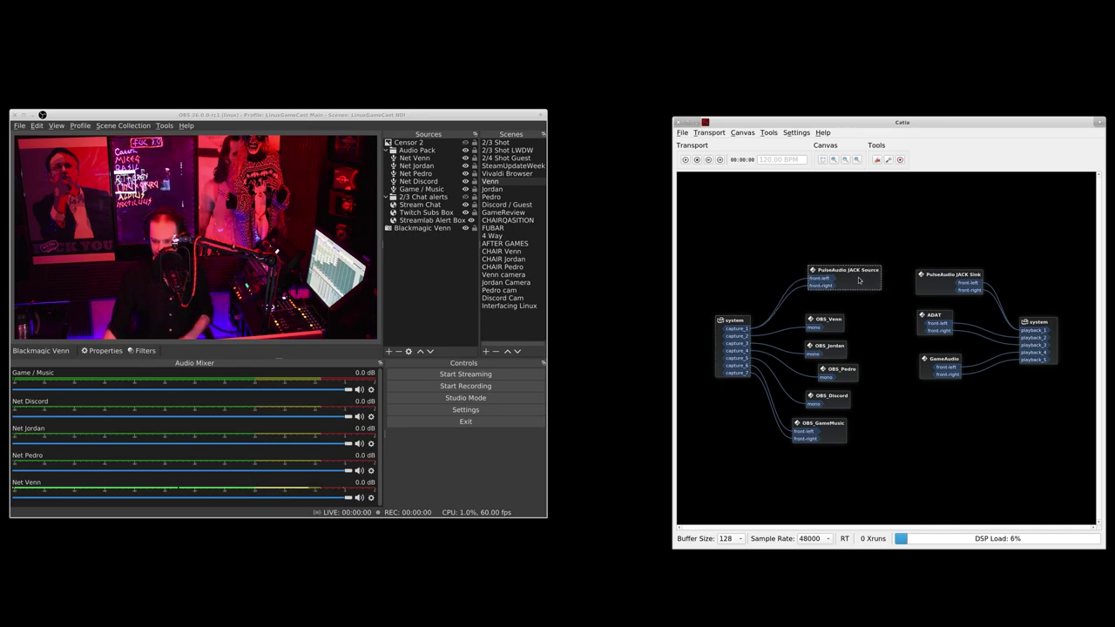
Step: Align the OBS_Venn, OBS_Jordan, OBS_GameMusic, PulseAudio, ADAT and GameAudio nodes into a tidy layout
left_click_drag(839, 329, 842, 321)
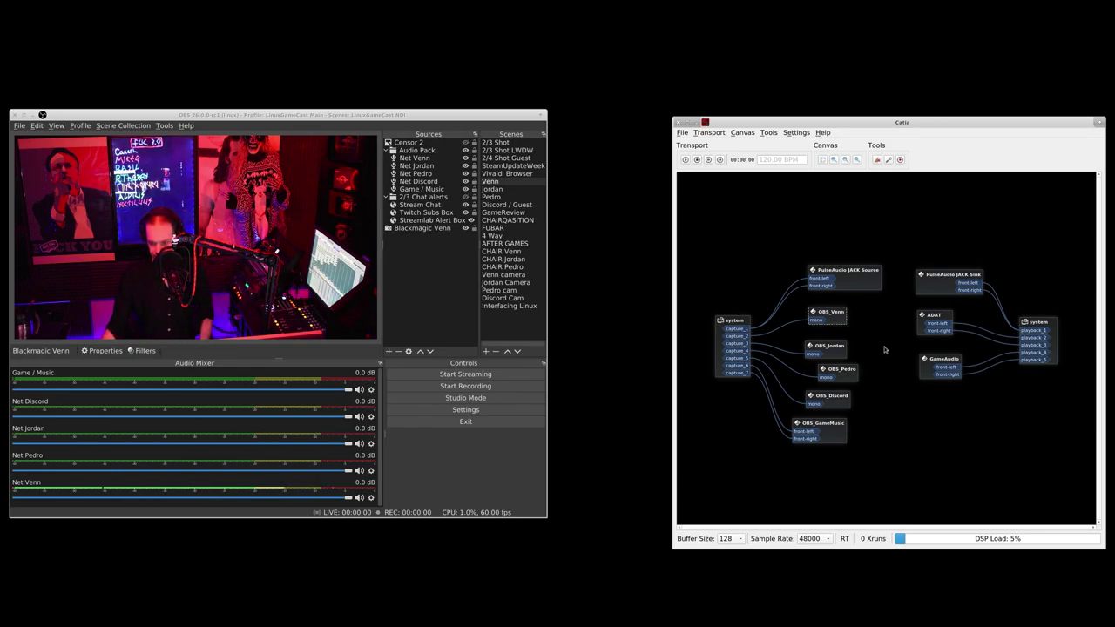
left_click_drag(840, 352, 840, 346)
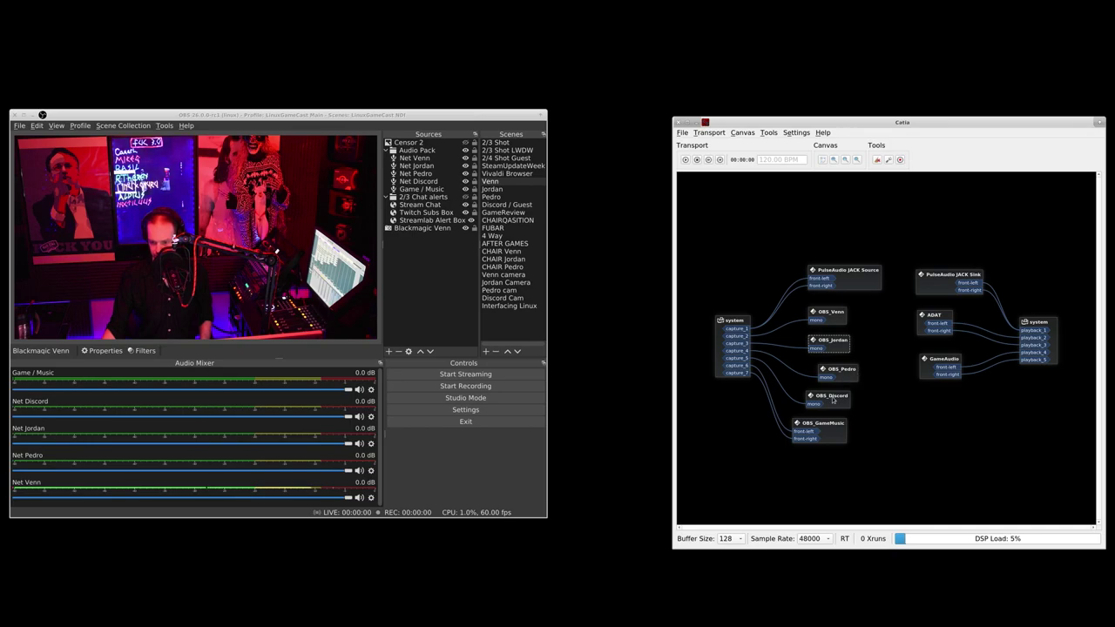
left_click_drag(838, 426, 840, 428)
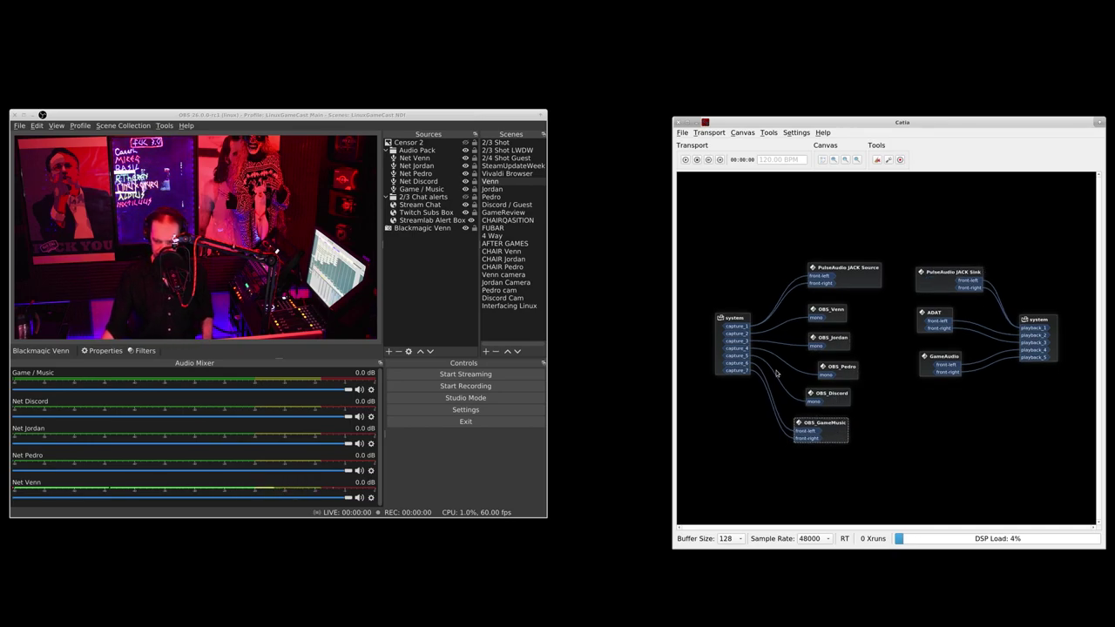
left_click_drag(859, 271, 852, 271)
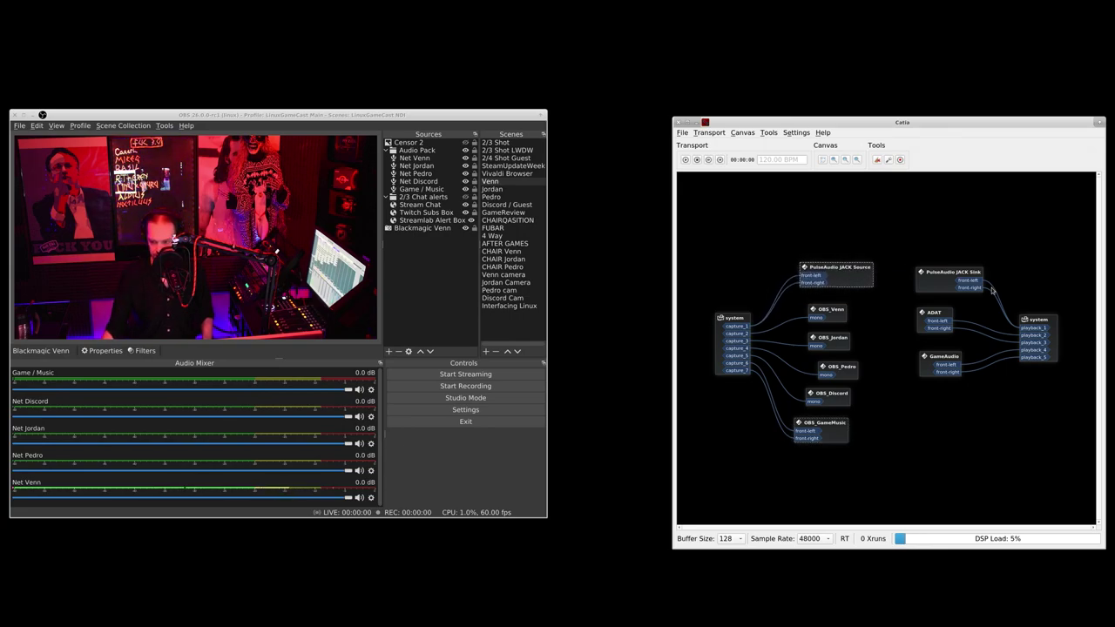
left_click_drag(1049, 322, 1058, 323)
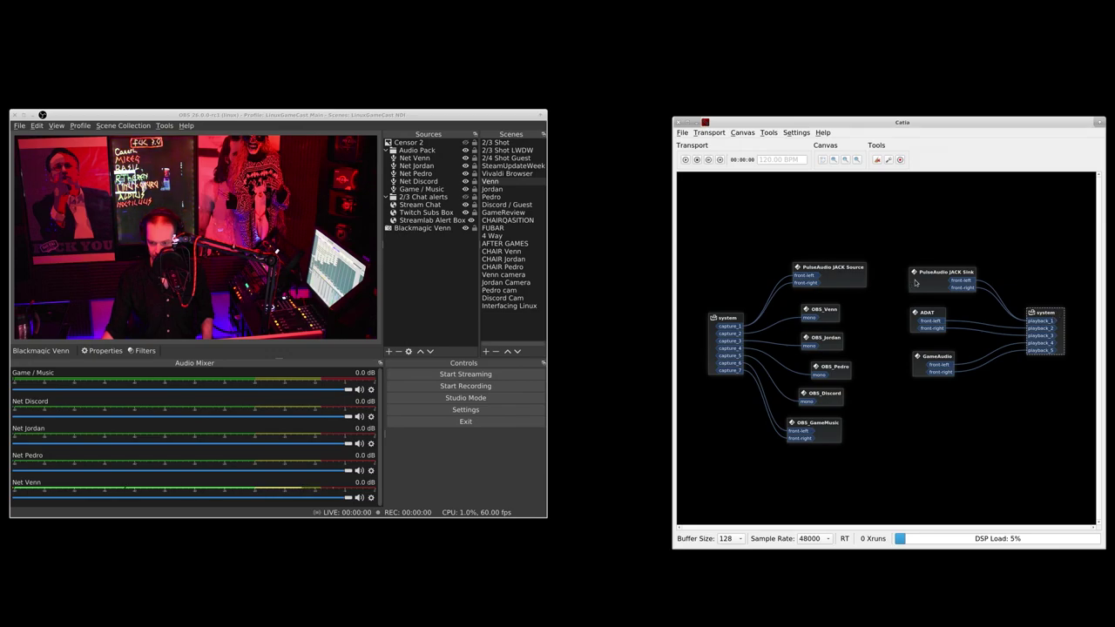
left_click_drag(925, 276, 913, 279)
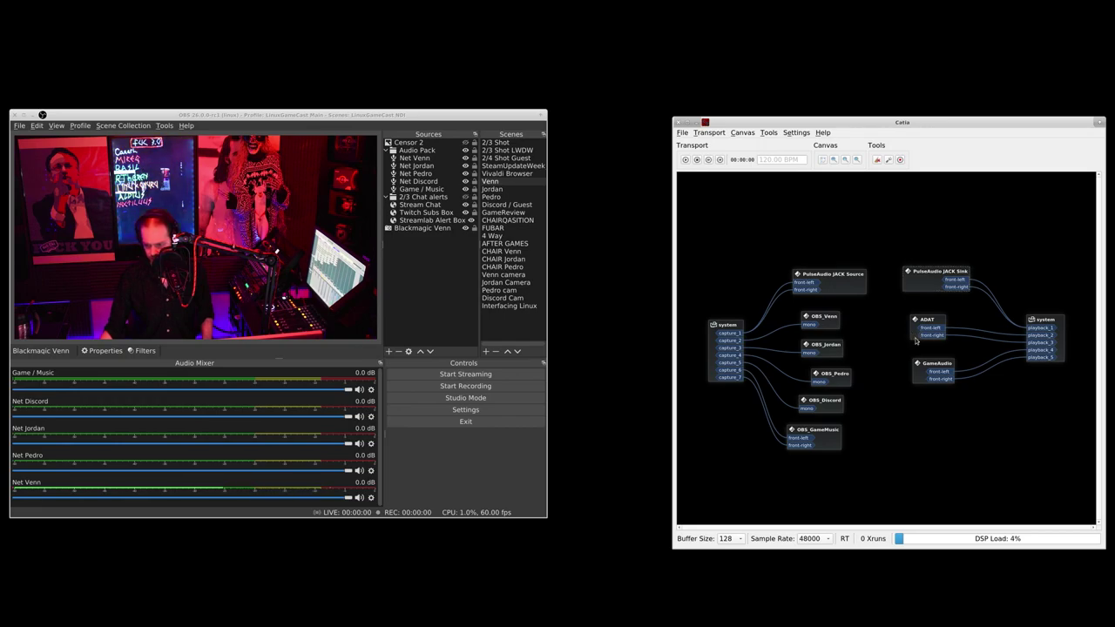
left_click_drag(914, 336, 914, 332)
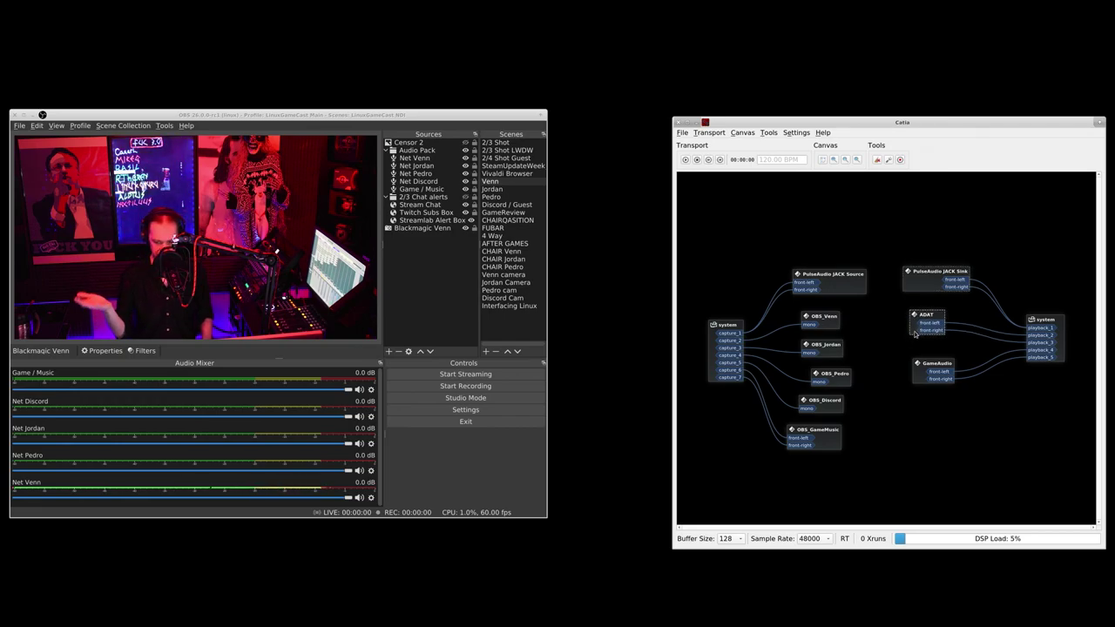
left_click_drag(925, 381, 921, 377)
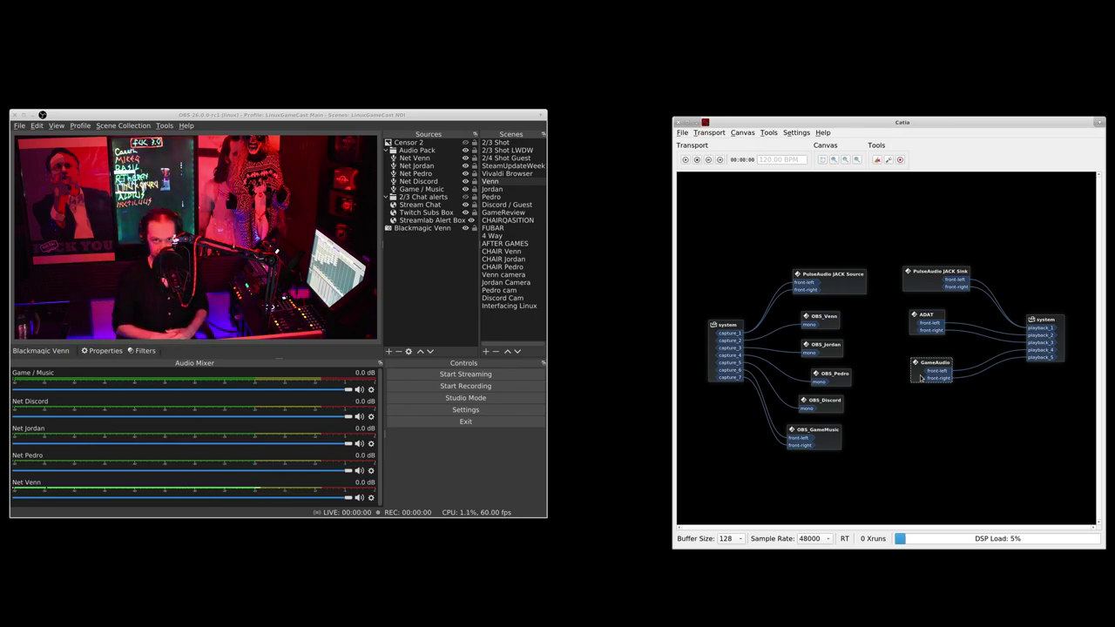
Step: Close Catia and bring up OBS Output settings: Advanced NVENC H.264 streaming at 8000 Kbps CBR
left_click(681, 125)
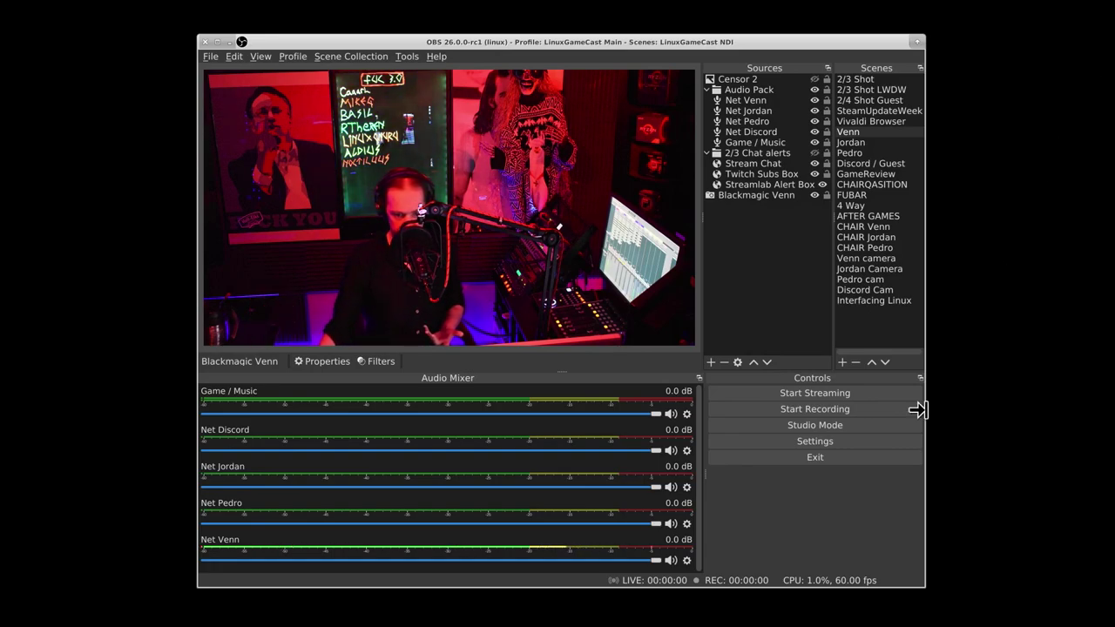
left_click(787, 443)
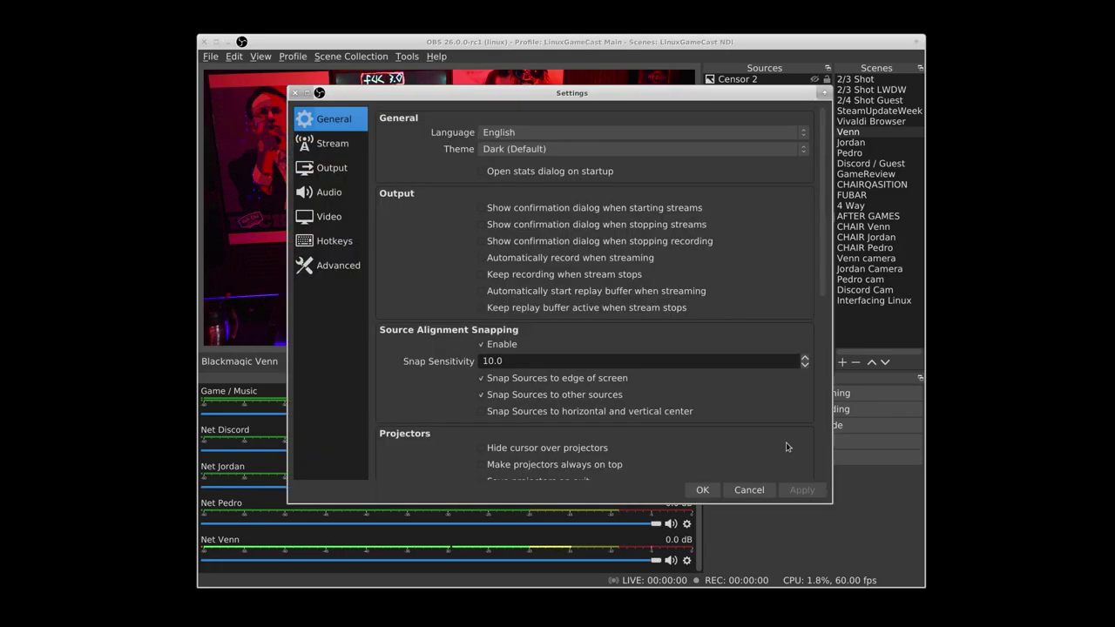
left_click_drag(595, 104, 1114, 121)
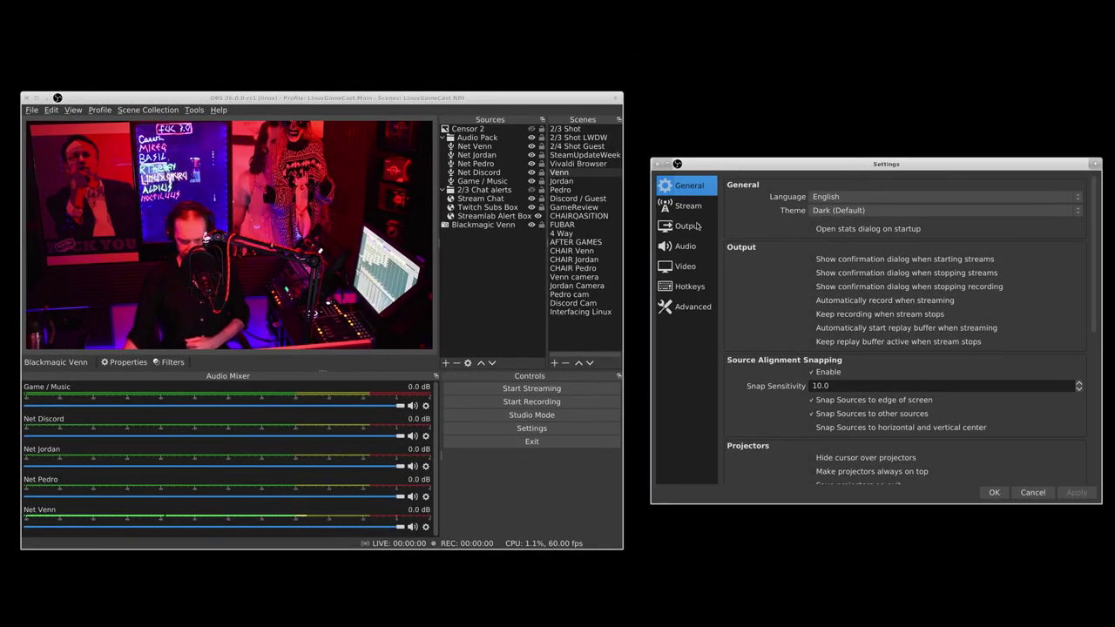
left_click(697, 215)
left_click(697, 225)
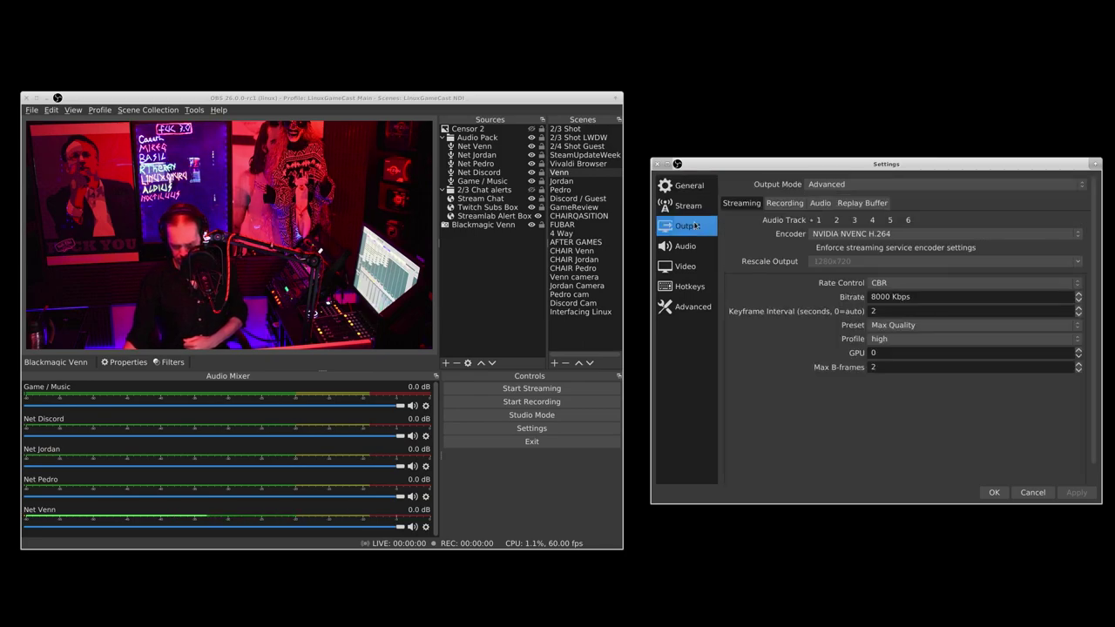
Step: Show the Recording tab's Custom FFmpeg setup: mov file, dnxhd at 290000 Kbps, pcm_f32le audio
left_click(773, 205)
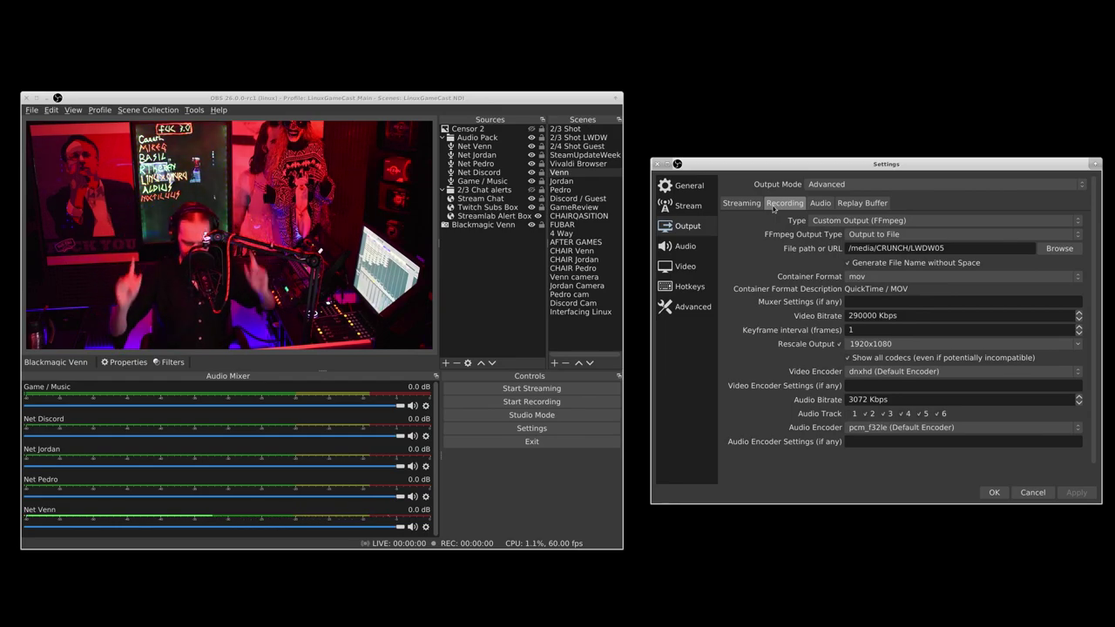
Step: Cancel the OBS Settings dialog and open the Test 11 project in DaVinci Resolve
left_click(1033, 493)
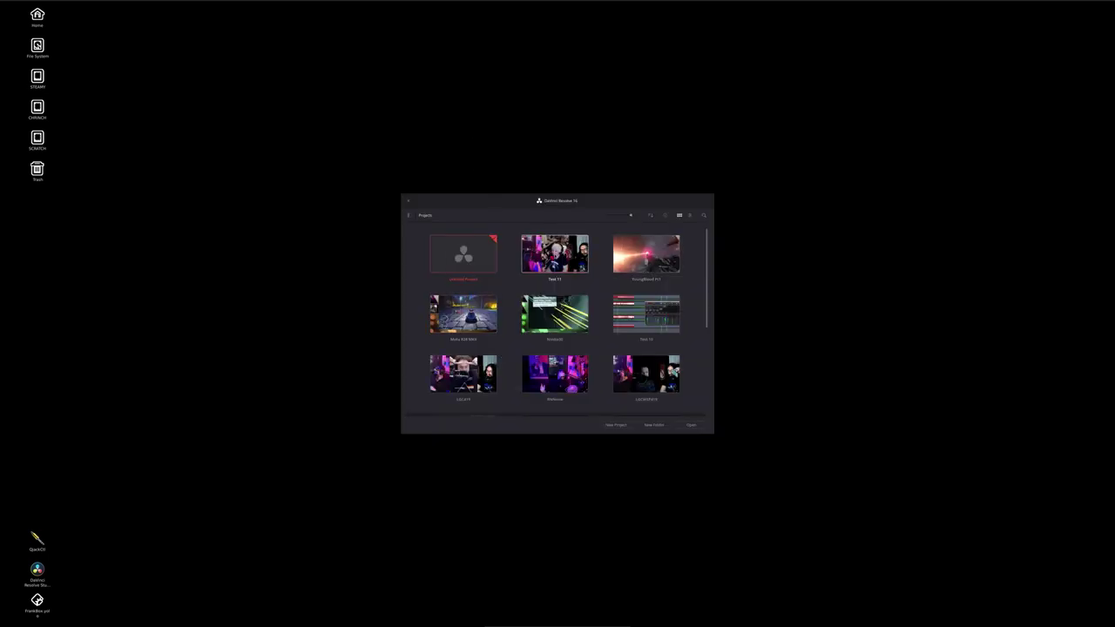
double_click(555, 254)
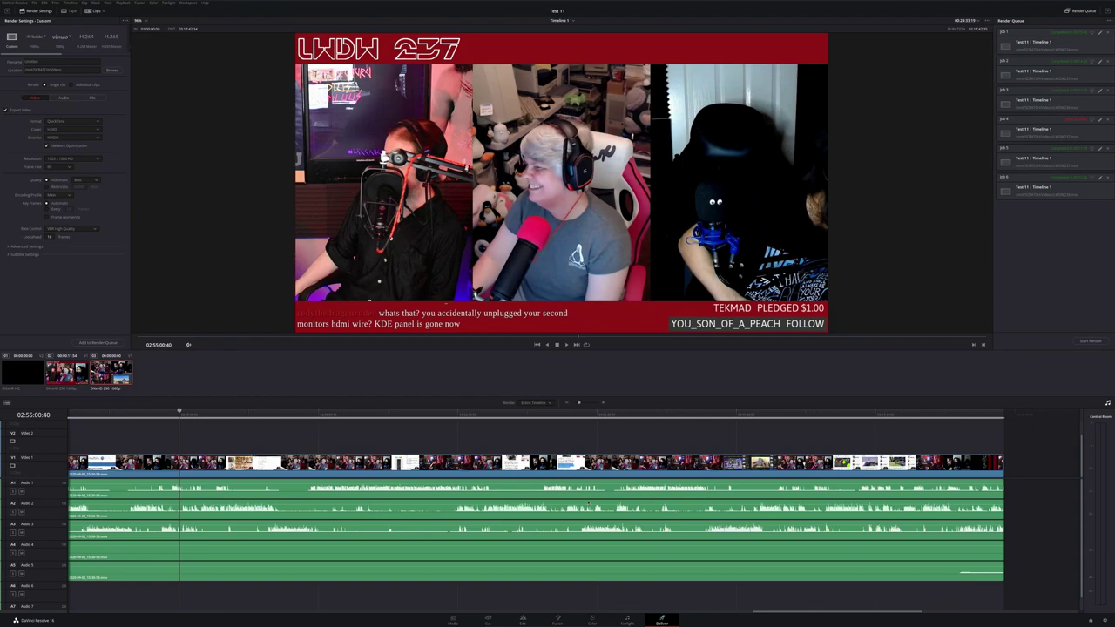
Step: On the Edit page, scrub to 01:28:25:31, select the linked clips and switch to Fusion
left_click(522, 620)
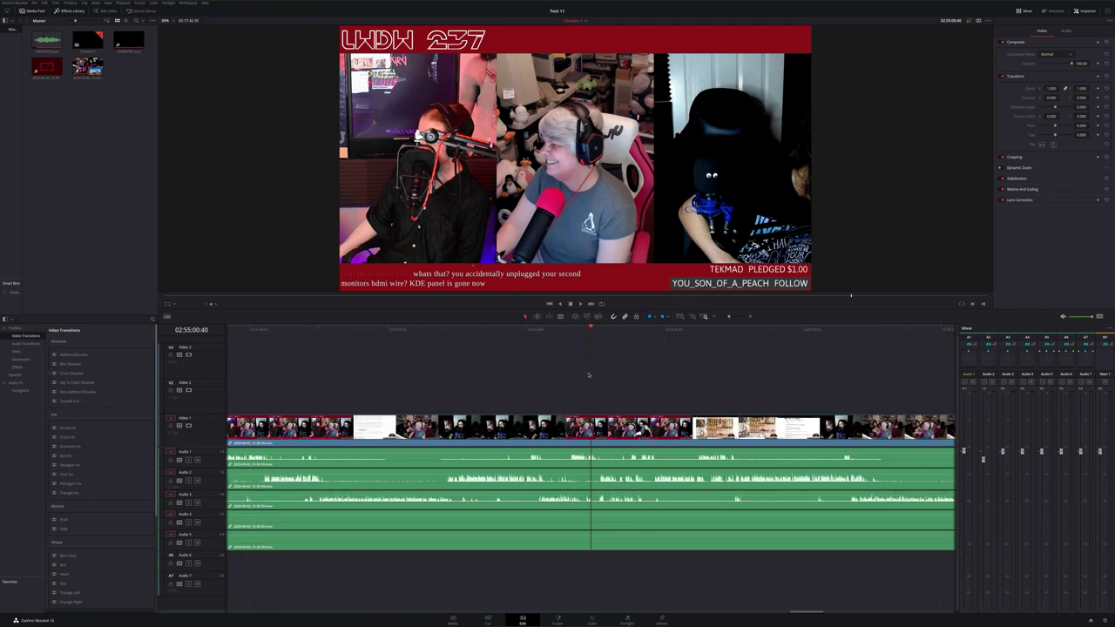
scroll(590, 370, "down", 3)
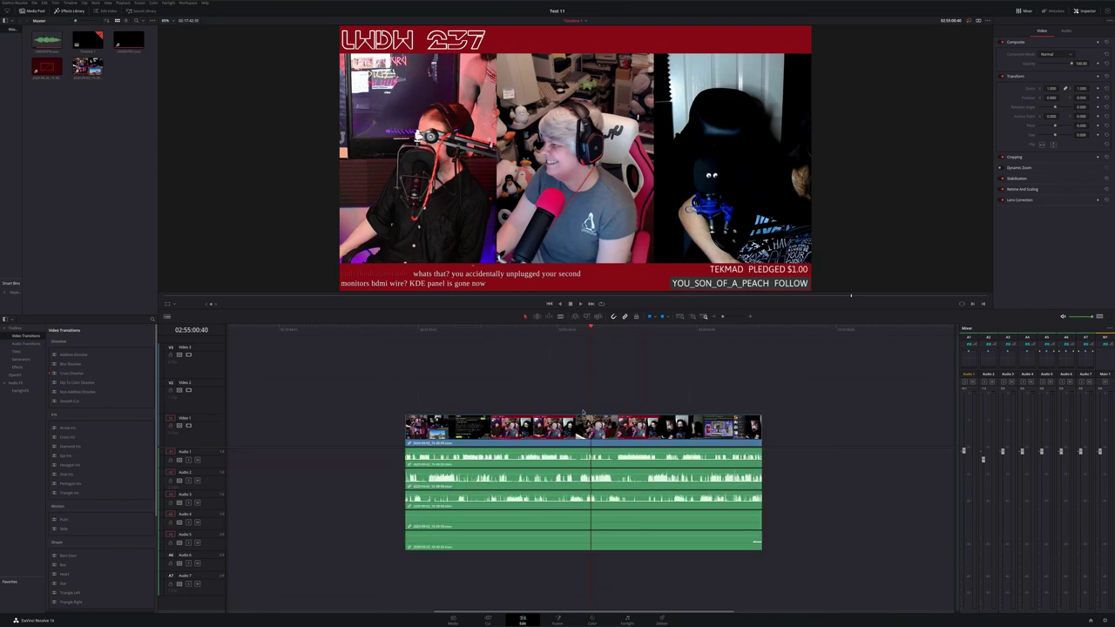
scroll(583, 412, "down", 2)
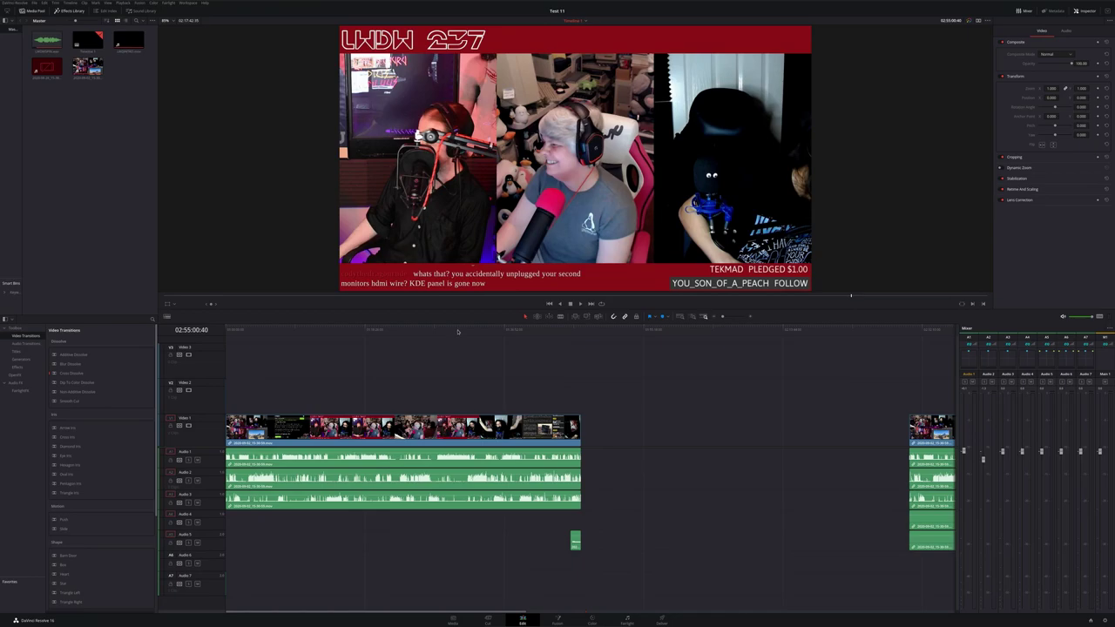
left_click(323, 331)
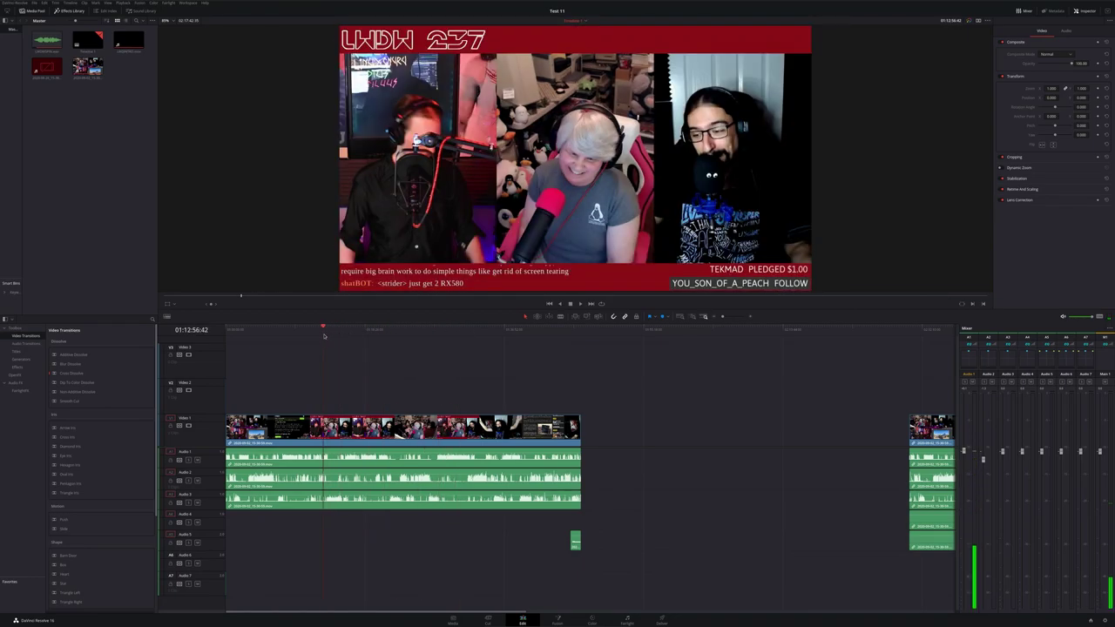
left_click_drag(325, 331, 440, 331)
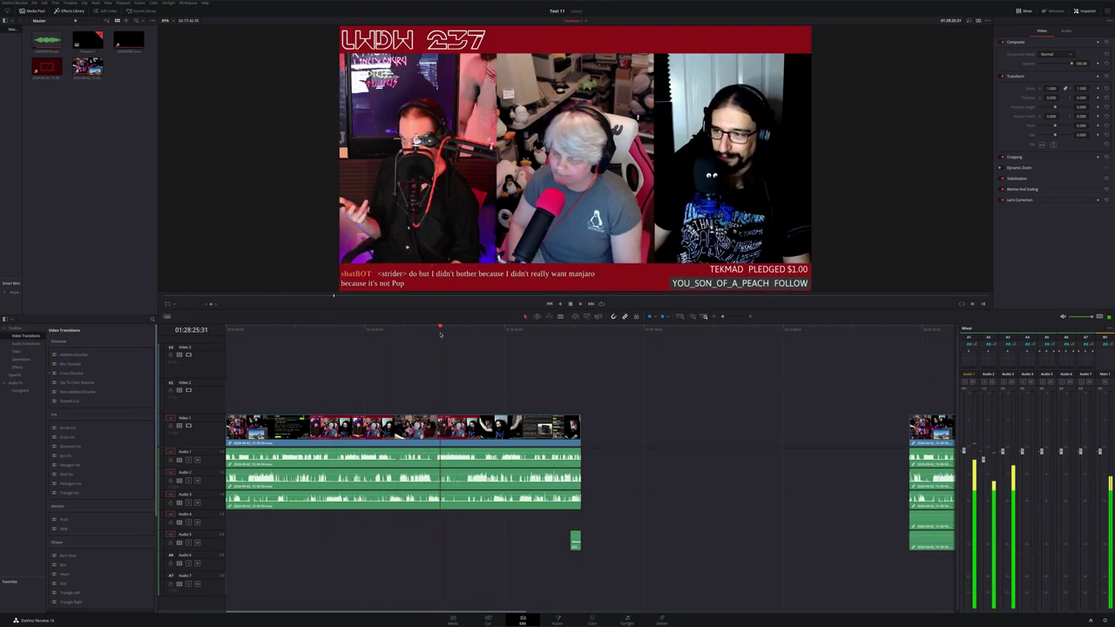
left_click(409, 469)
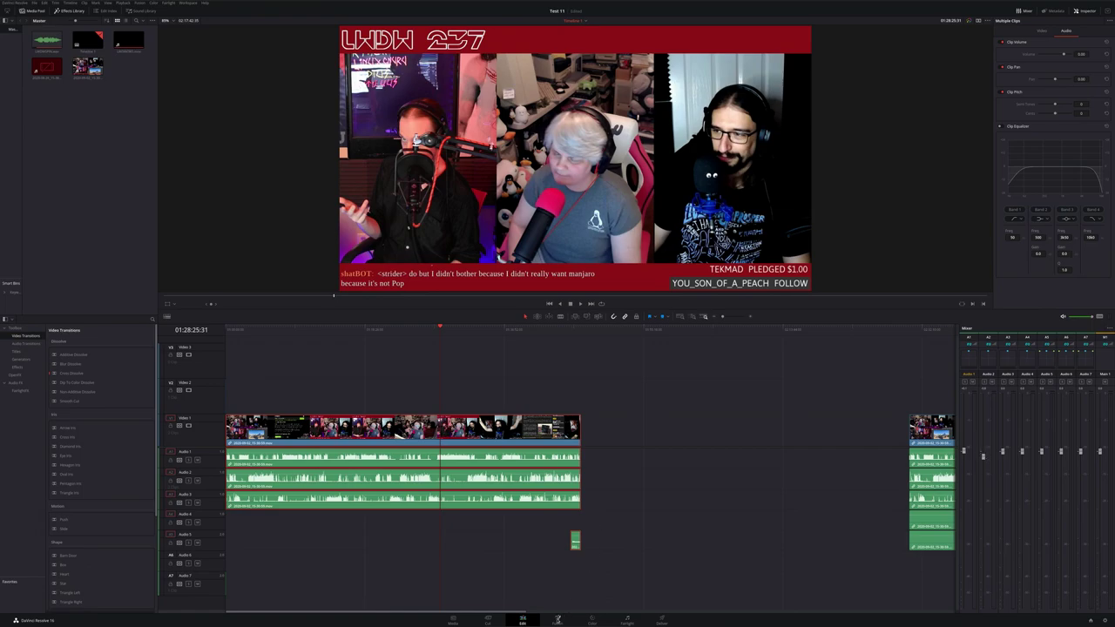
left_click(559, 619)
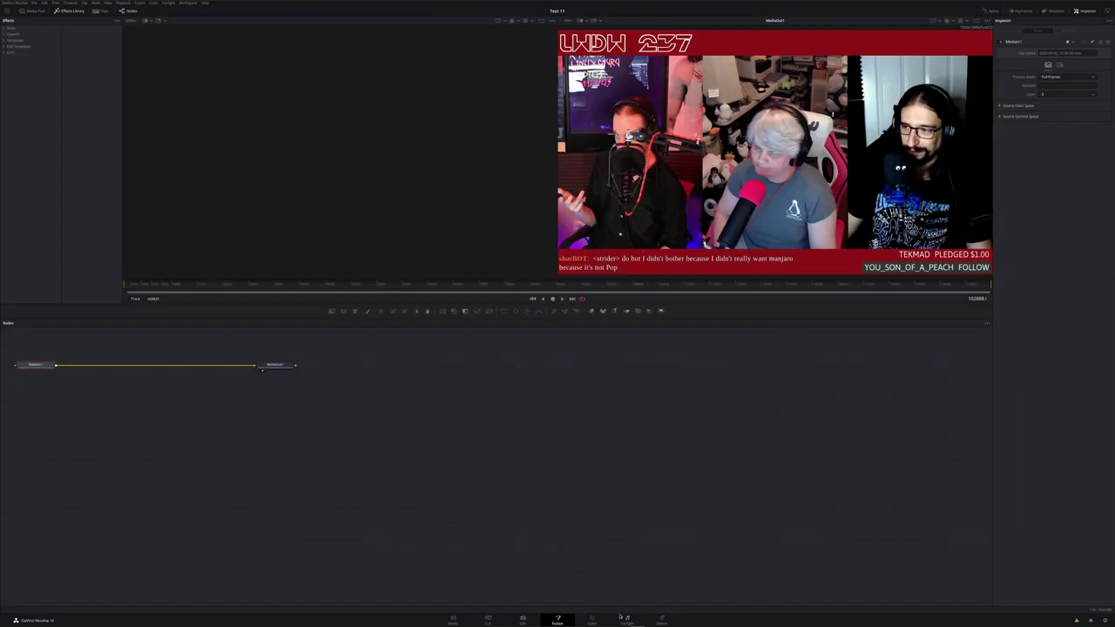
Step: Switch to Fairlight, scrub ahead to 01:28:56:20 and play back the three audio tracks
left_click(627, 619)
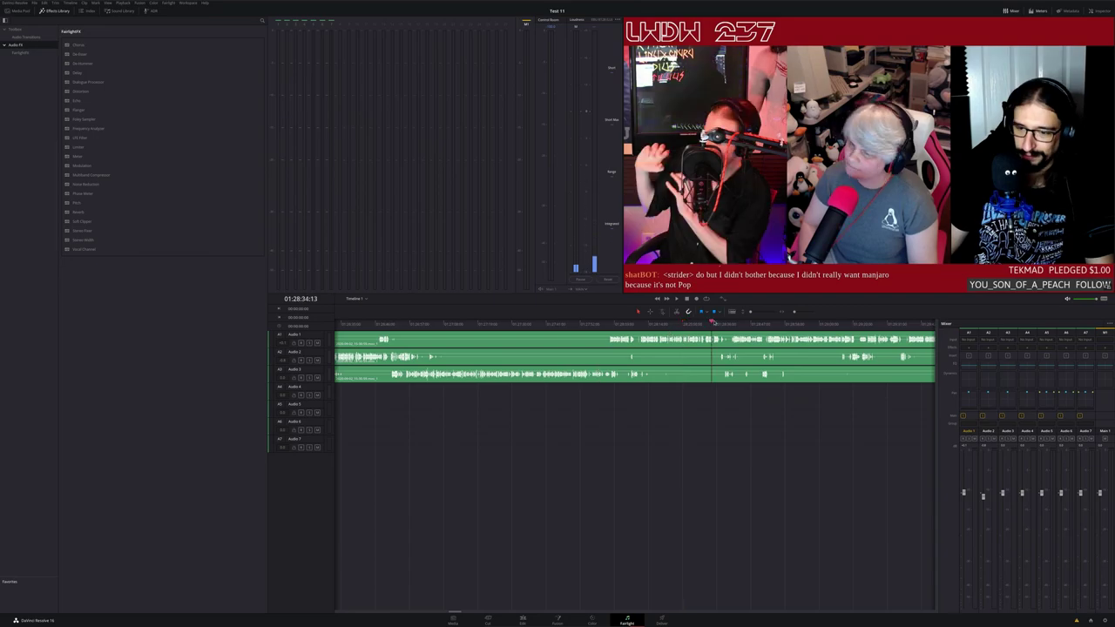
left_click_drag(685, 322, 806, 323)
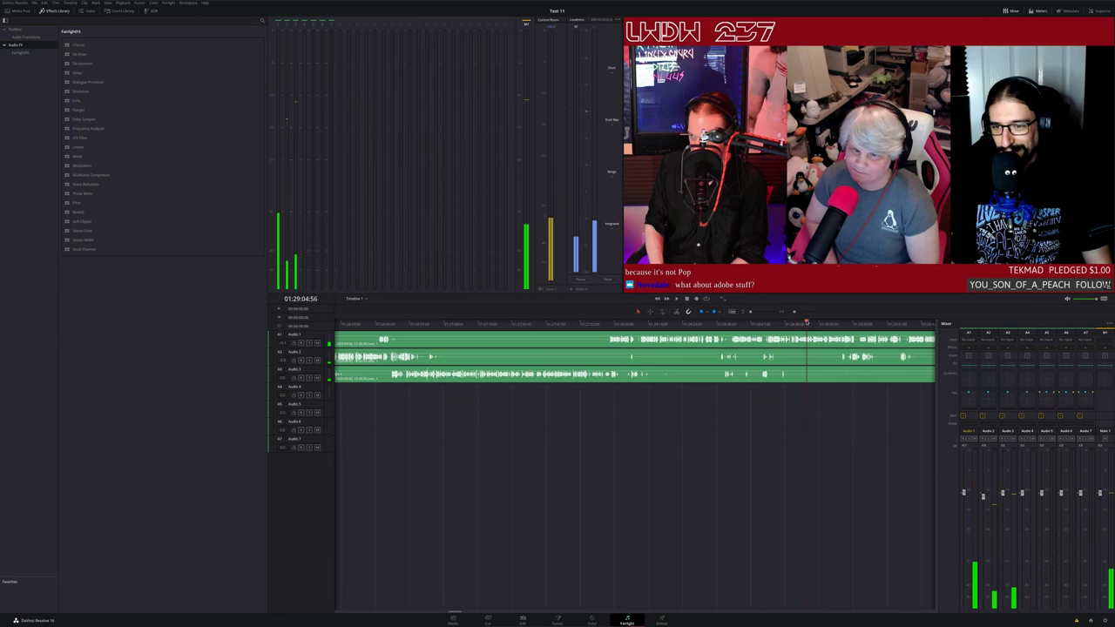
key("space")
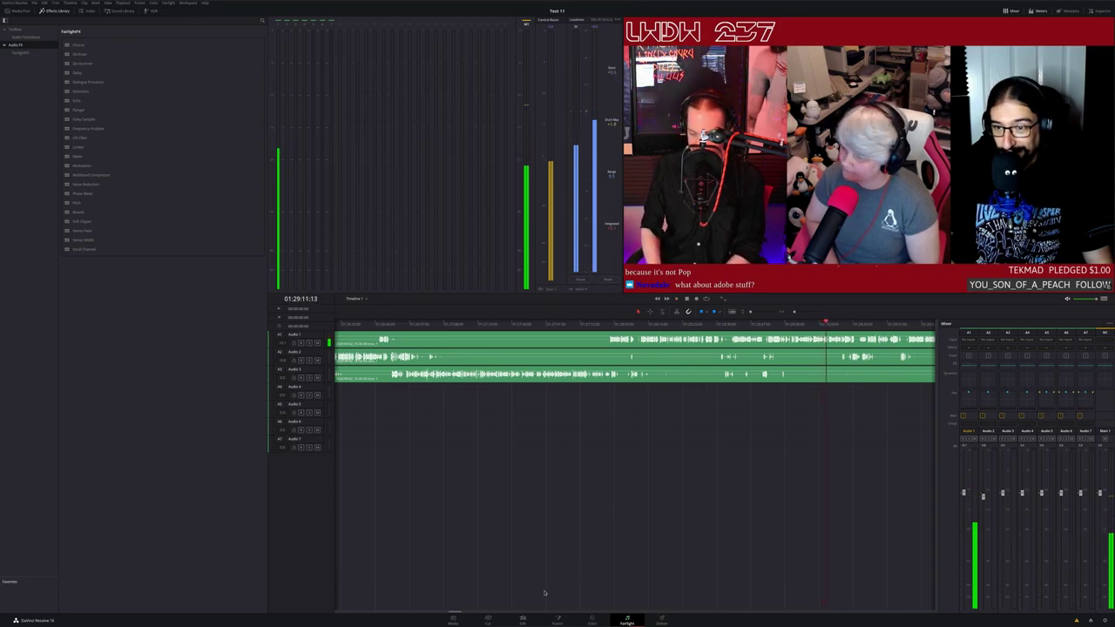
Step: Return to the Edit page and delete every clip from the timeline
left_click(523, 620)
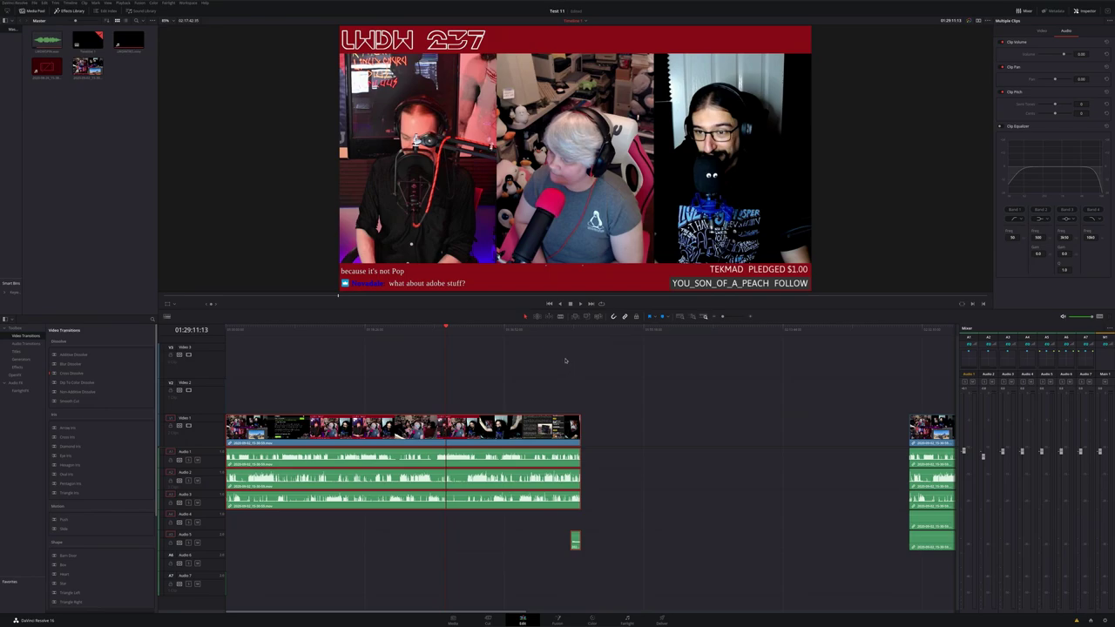
scroll(600, 394, "right", 10)
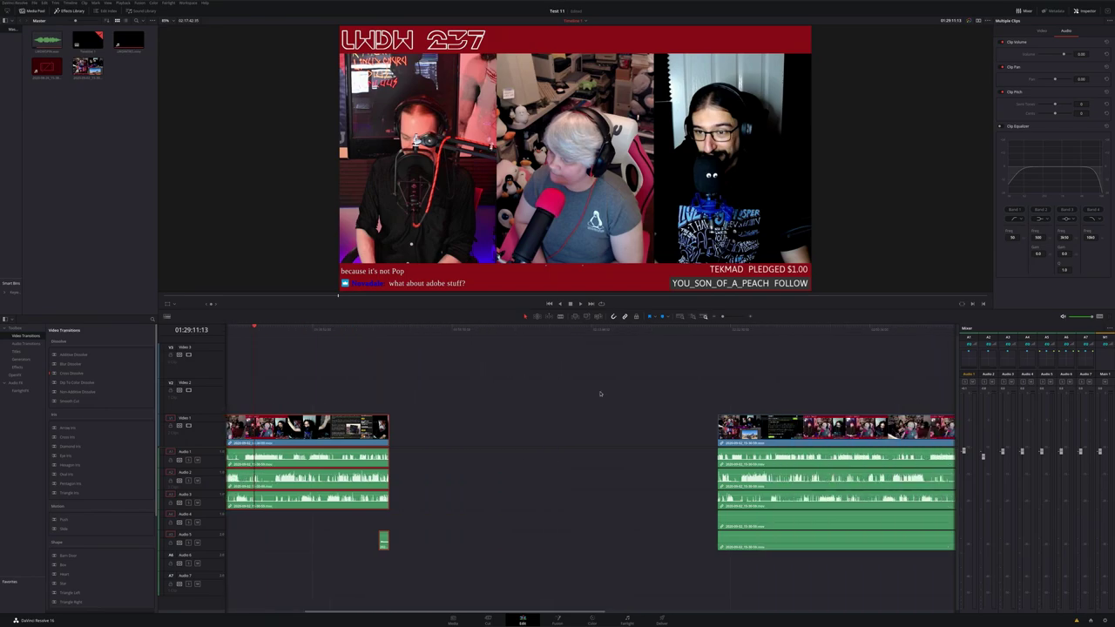
key("ctrl+a")
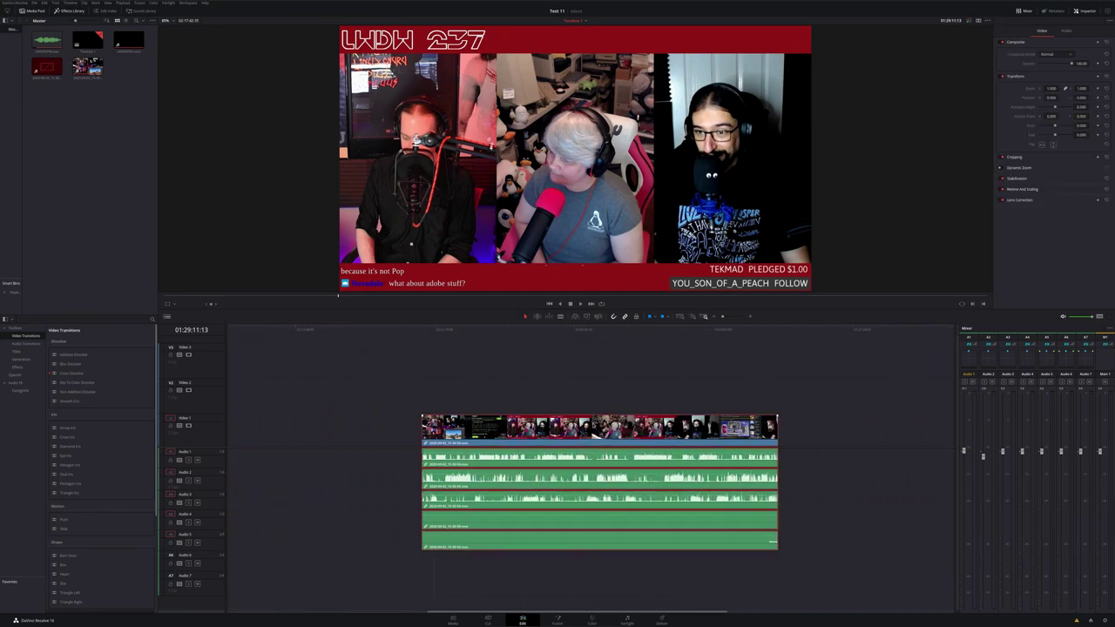
key("Delete")
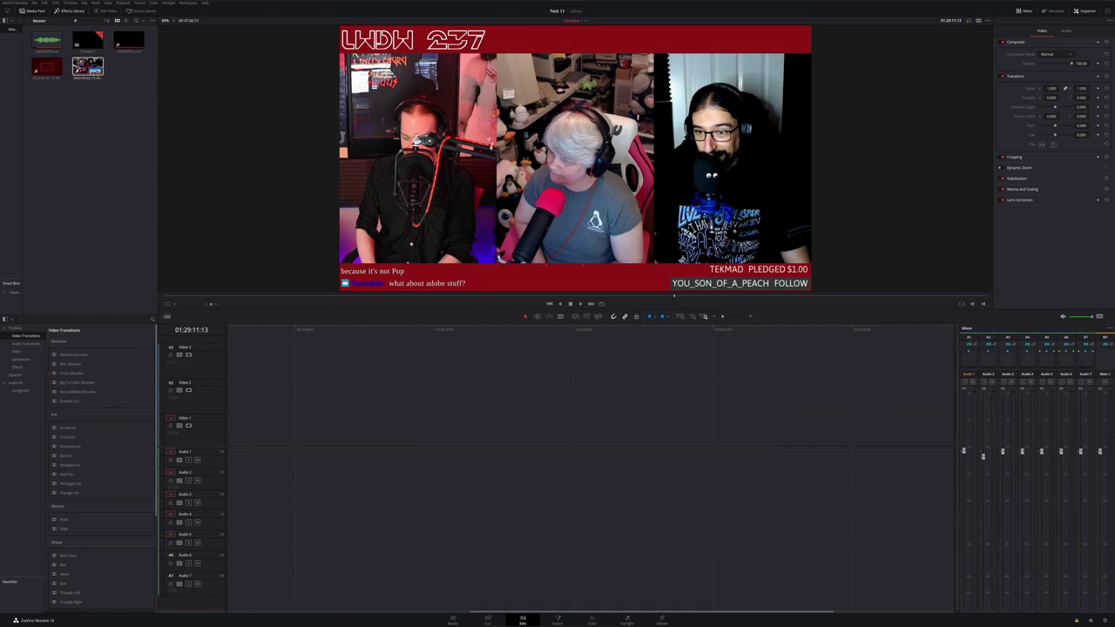
Step: Place the recording on the timeline, link its clips, and delete the silent Audio 4–5 clips
left_click(87, 67)
left_click_drag(87, 67, 413, 441)
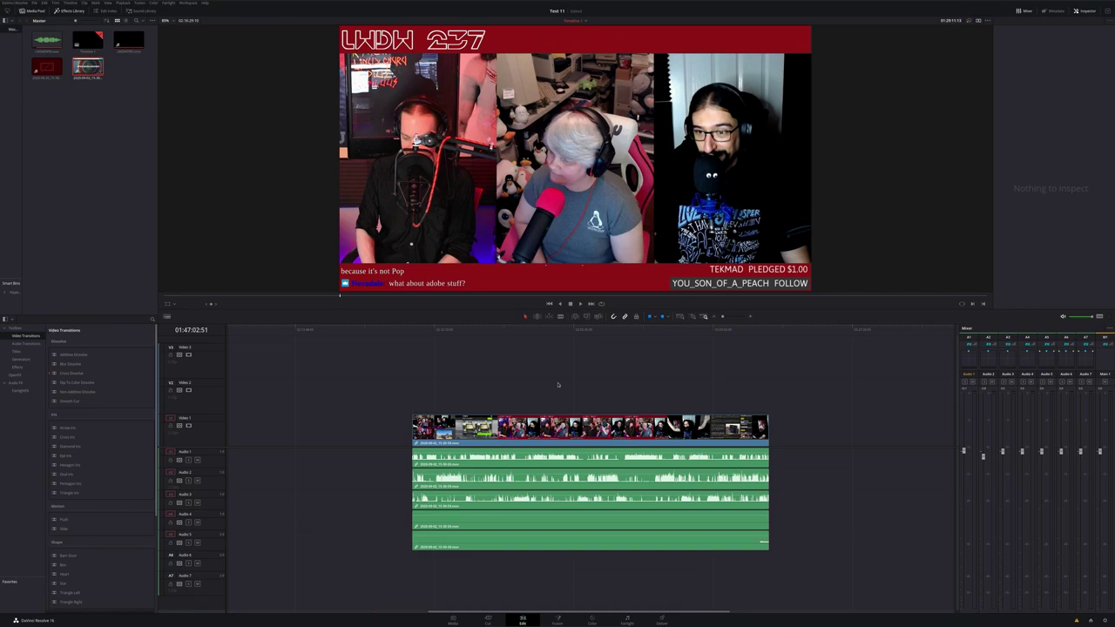
left_click(543, 425)
right_click(543, 423)
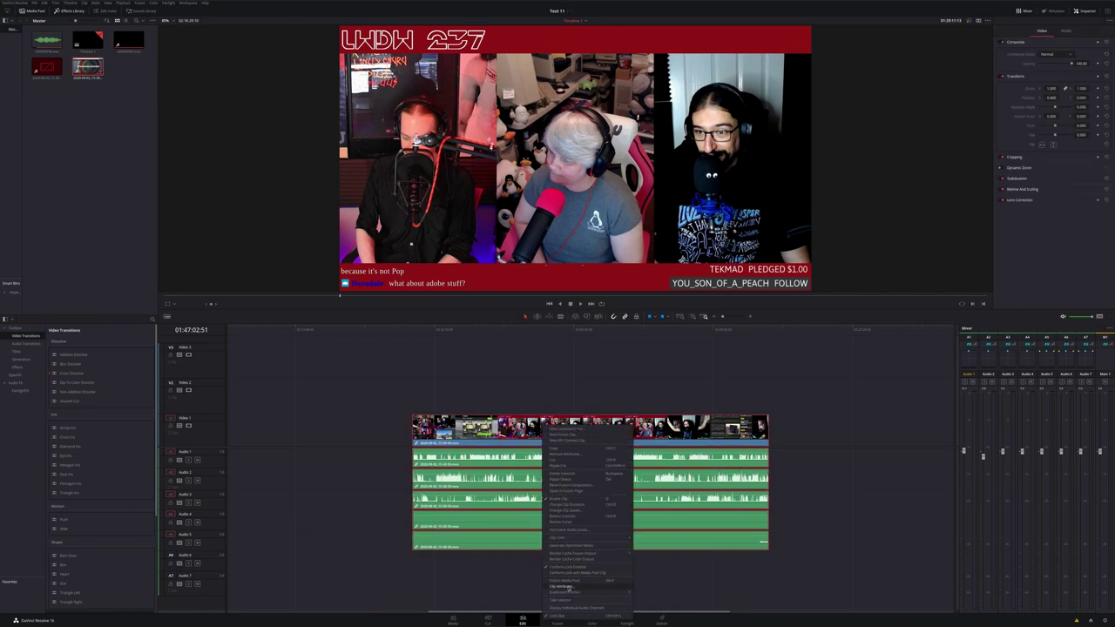
left_click(568, 618)
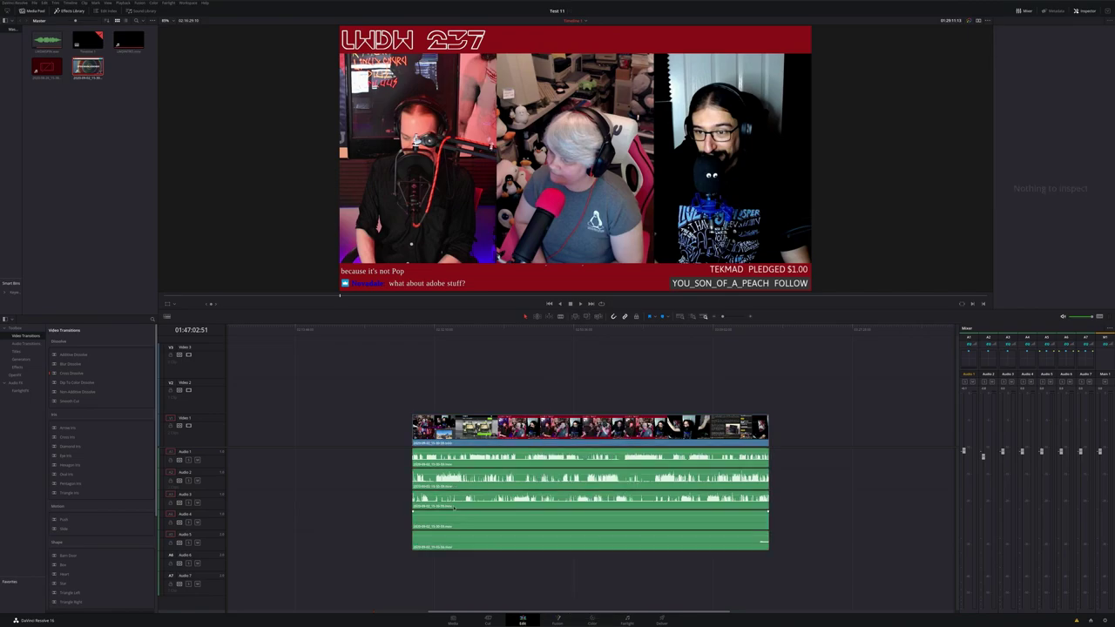
left_click_drag(507, 567, 432, 521)
key("Delete")
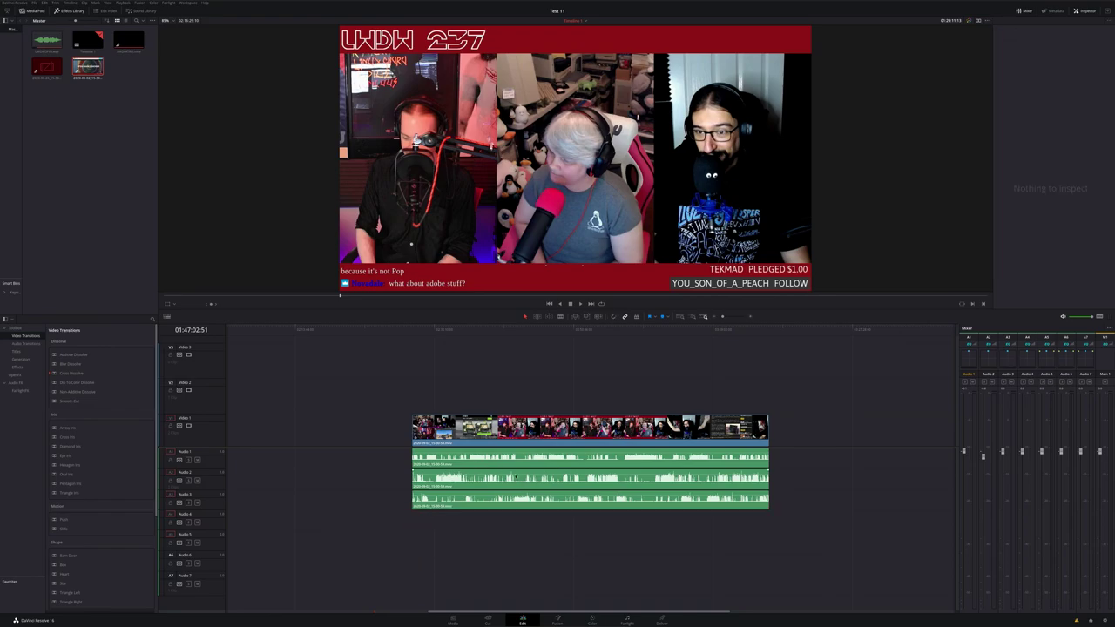
Step: Test-move the Audio 2 clip and undo, then enlarge the Audio 2 track and add a volume point
left_click_drag(517, 475, 501, 481)
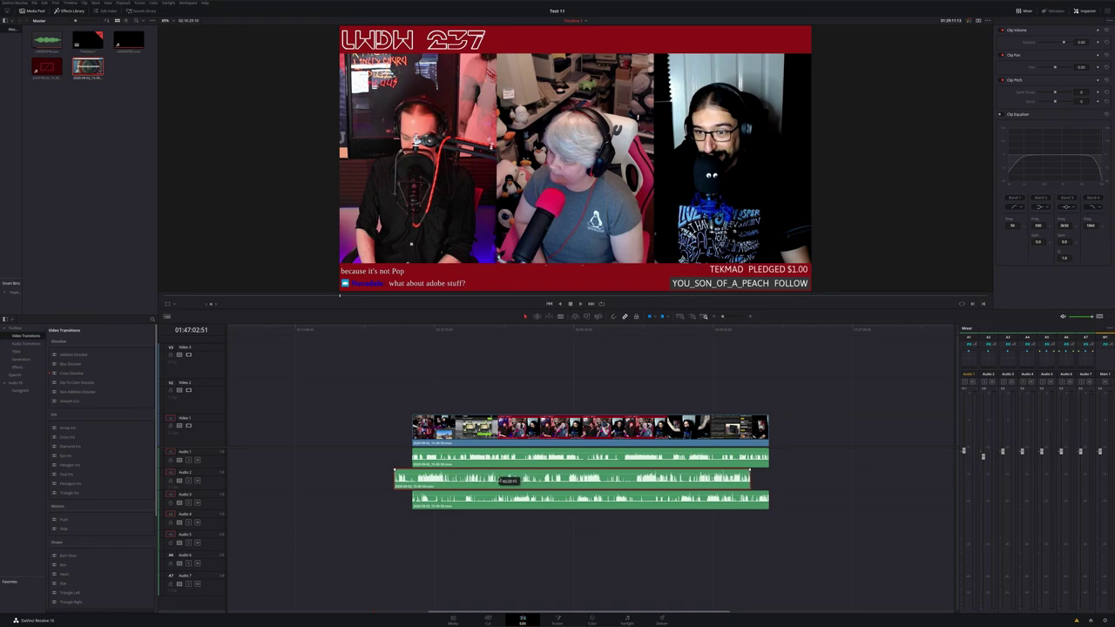
key("ctrl+z")
key("ctrl+z")
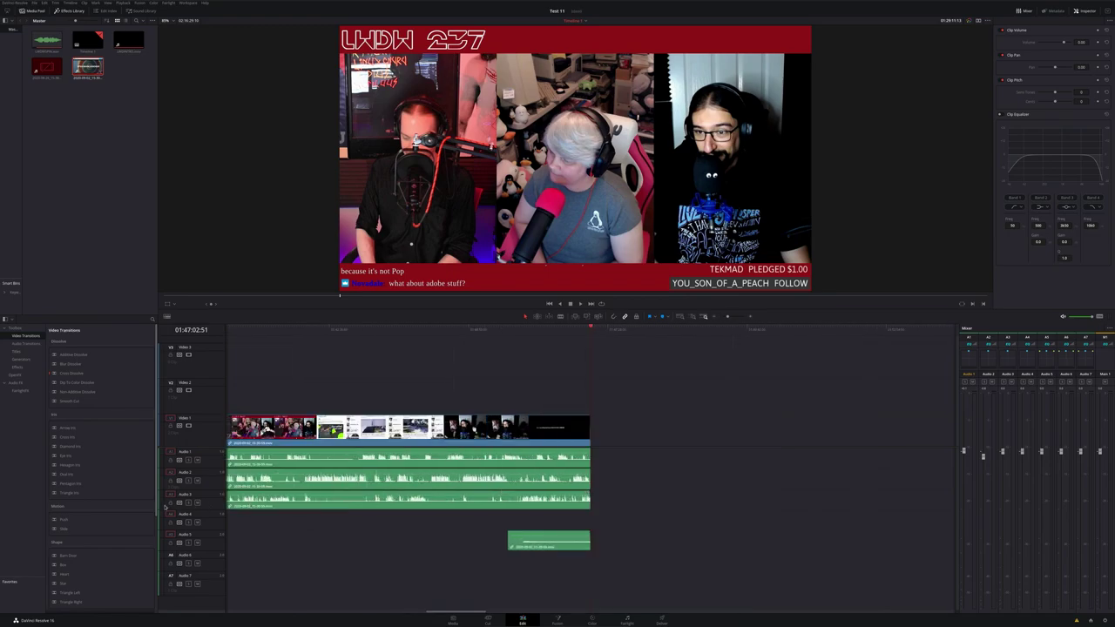
left_click_drag(209, 489, 220, 528)
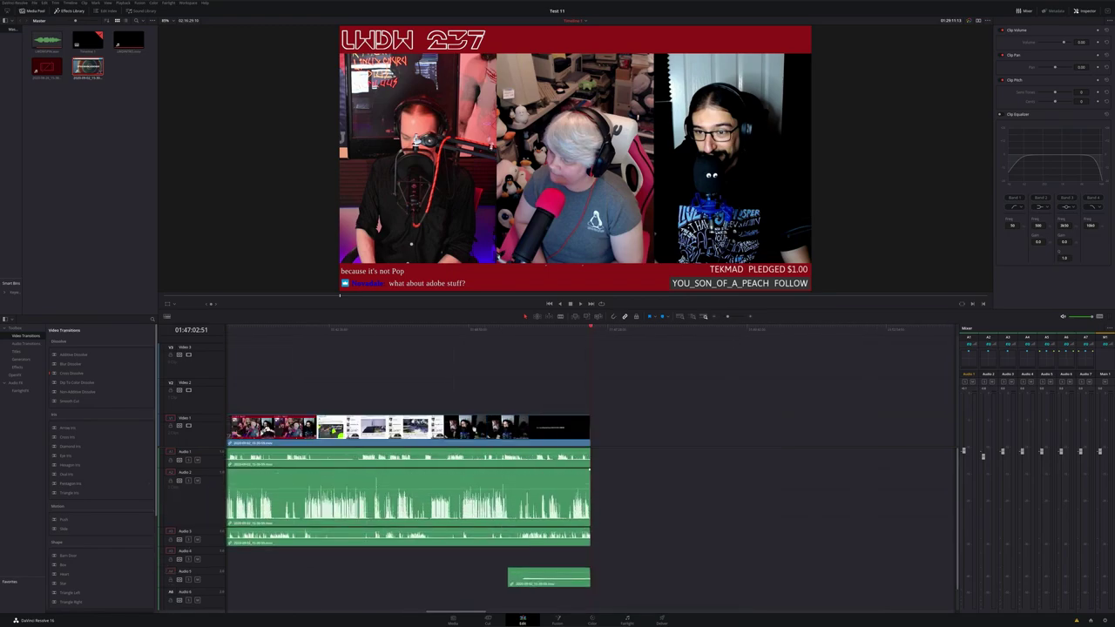
left_click(395, 493)
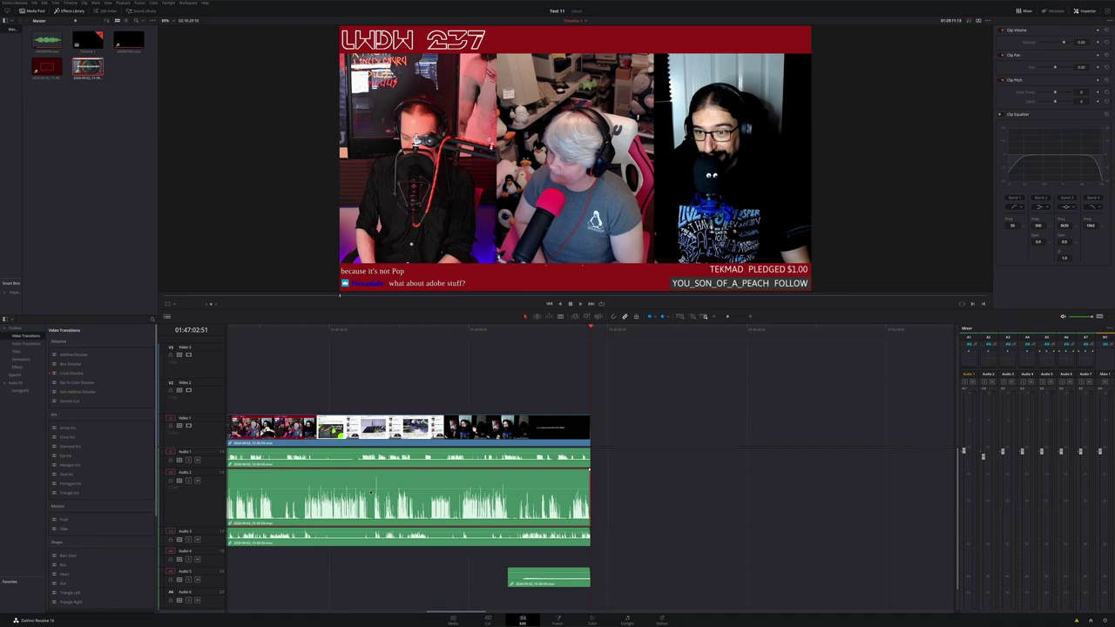
left_click(375, 489)
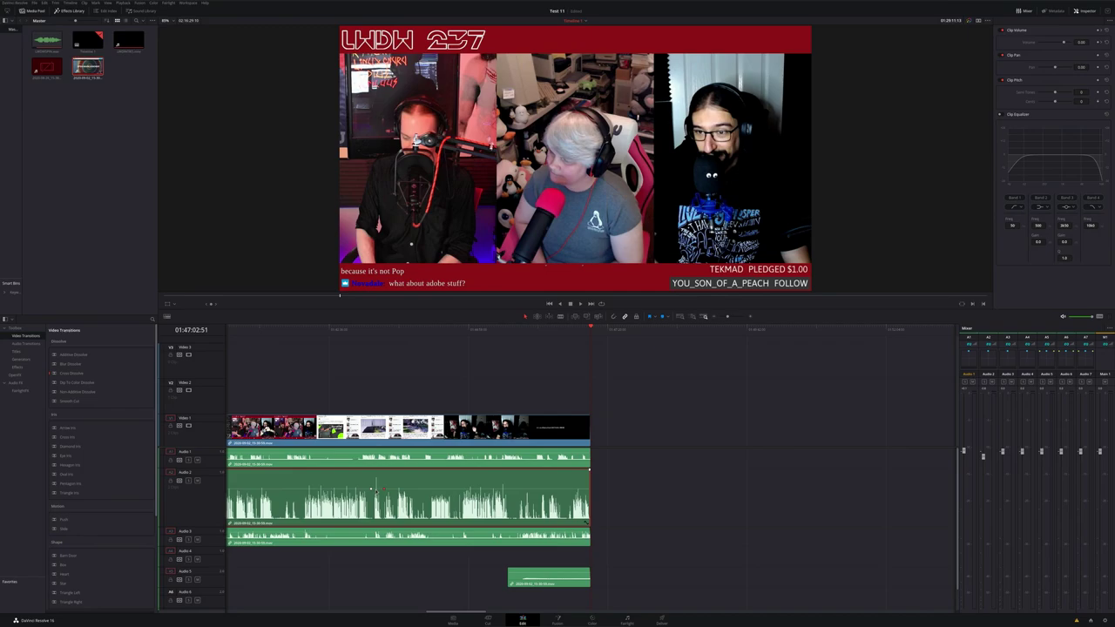
Step: Split all clips and undo it, fit the timeline to view, and return to its start
key("ctrl+a")
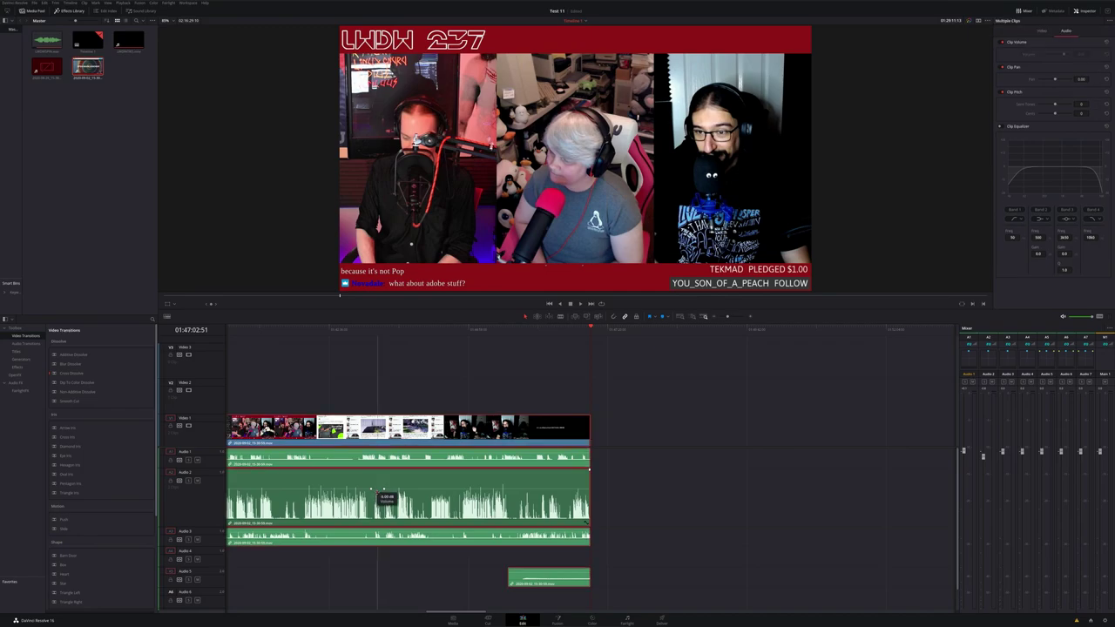
key("ctrl+z")
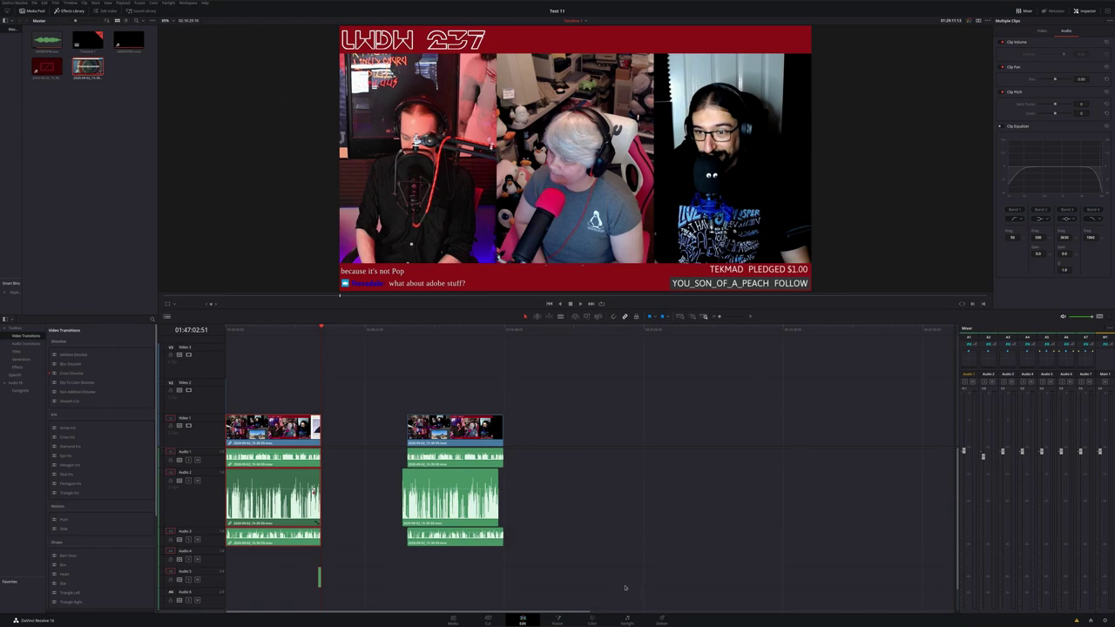
key("ctrl+z")
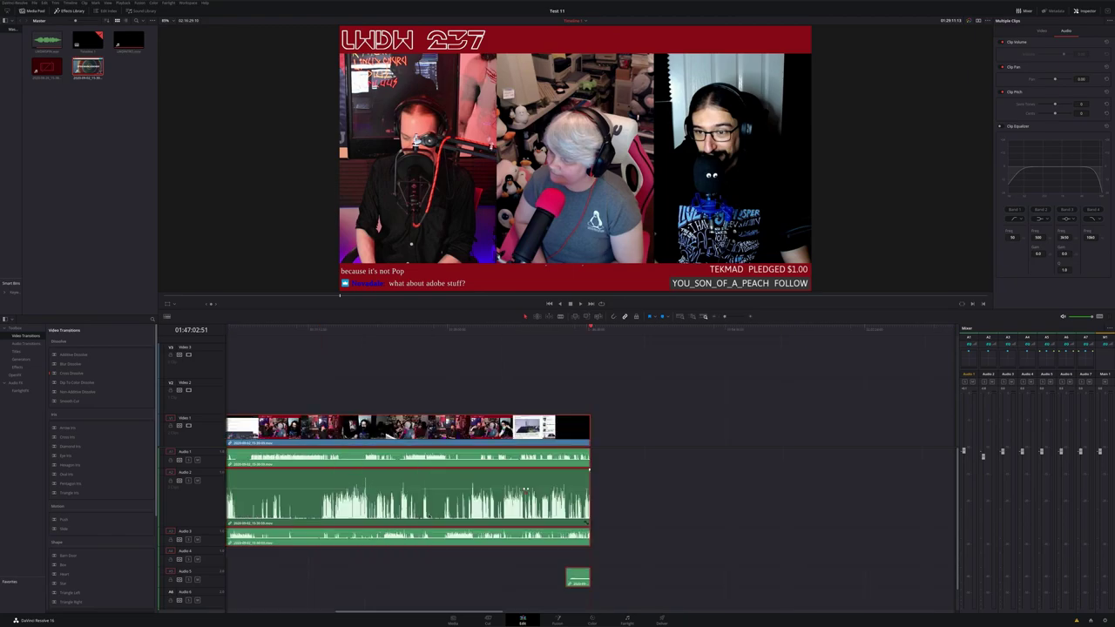
key("shift+z")
scroll(429, 515, "left", 5)
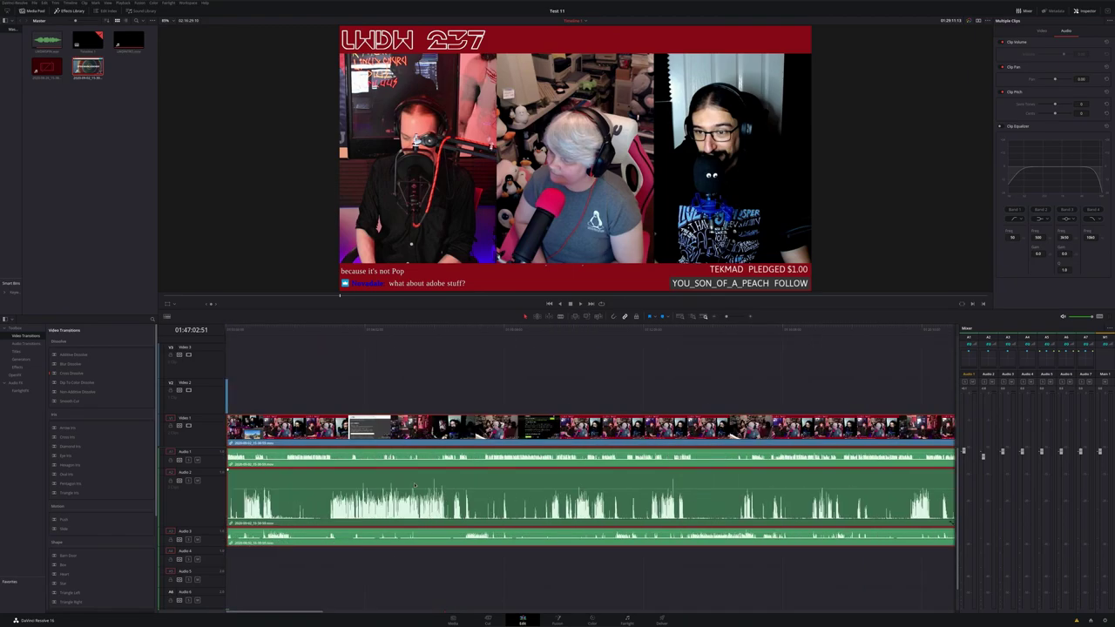
key("Home")
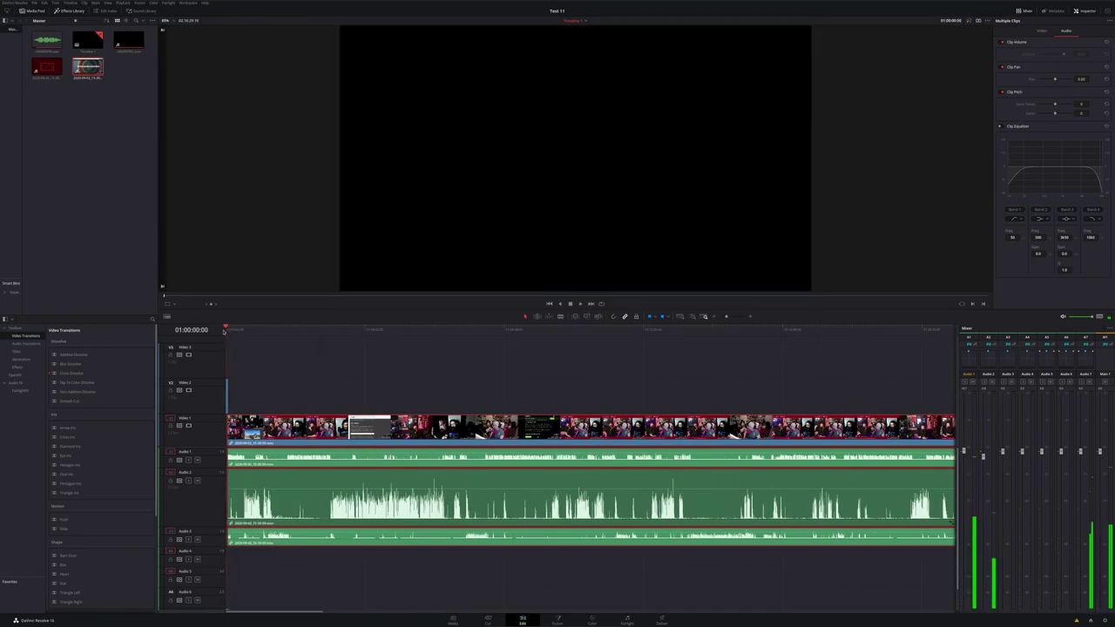
Step: Insert the logo intro at the timeline start and play it, stopping at 01:00:07:22
key("ctrl+z")
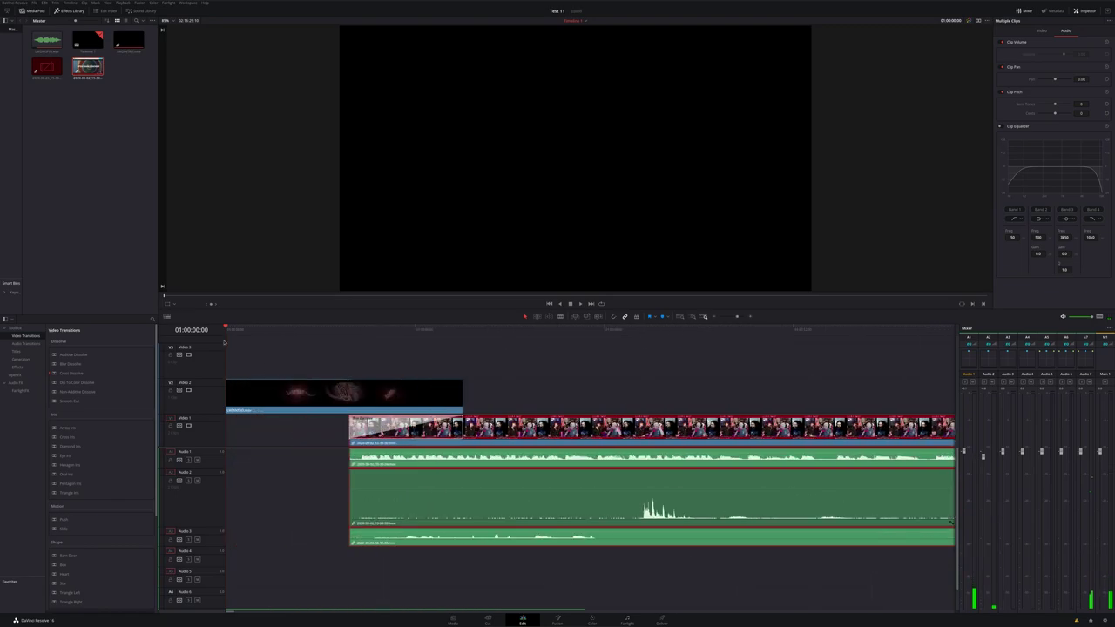
left_click(236, 330)
key("space")
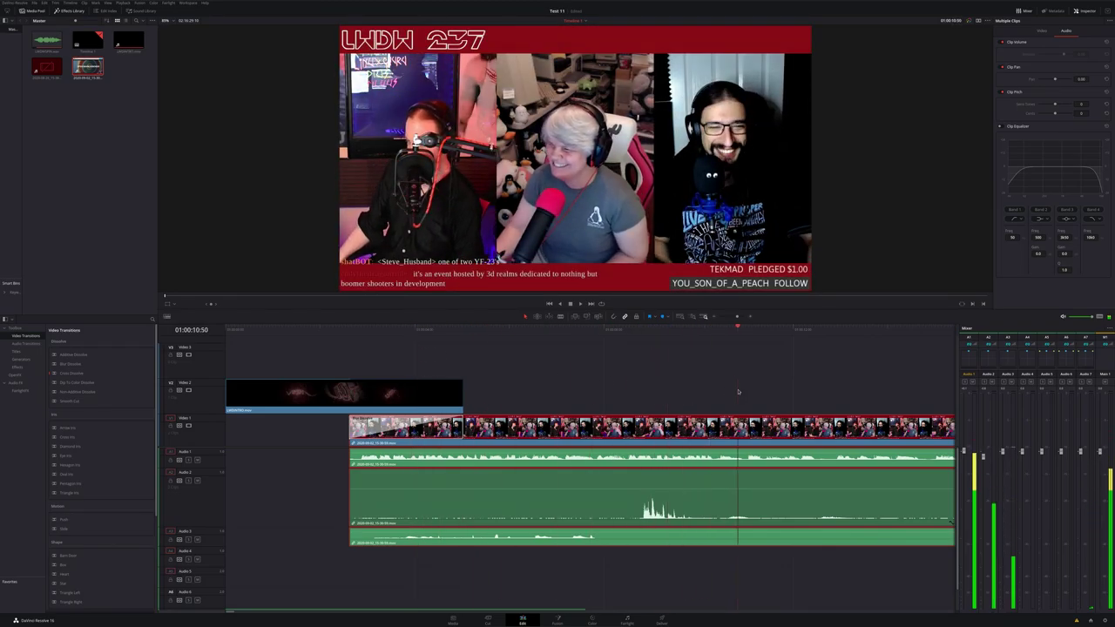
key("space")
key("space")
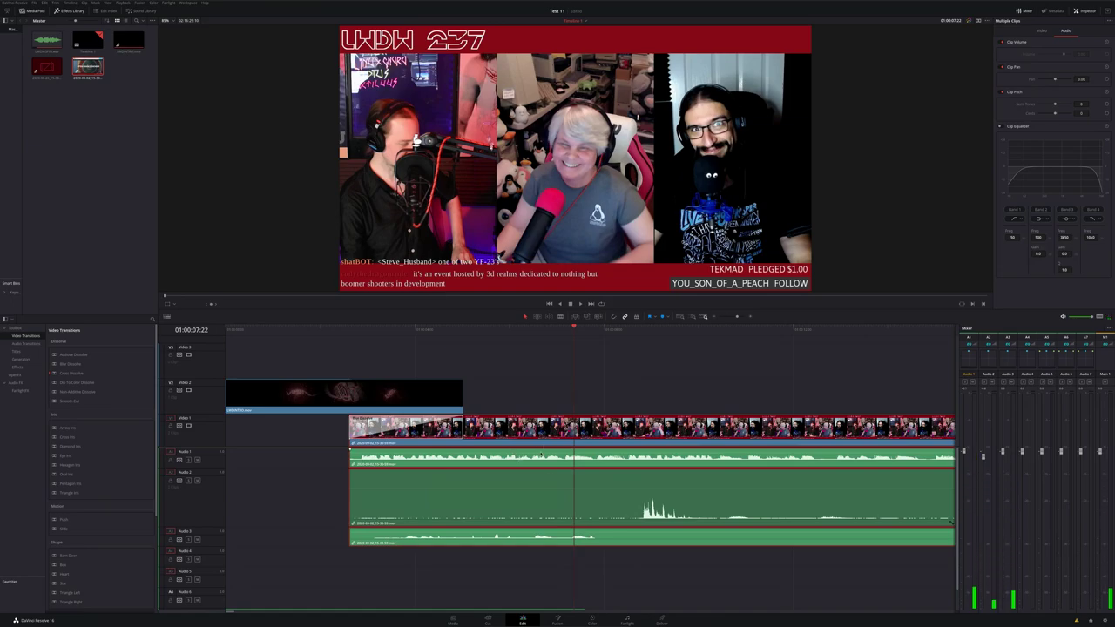
Step: Review the Audio render settings on the Deliver page, then quit DaVinci Resolve
left_click(663, 620)
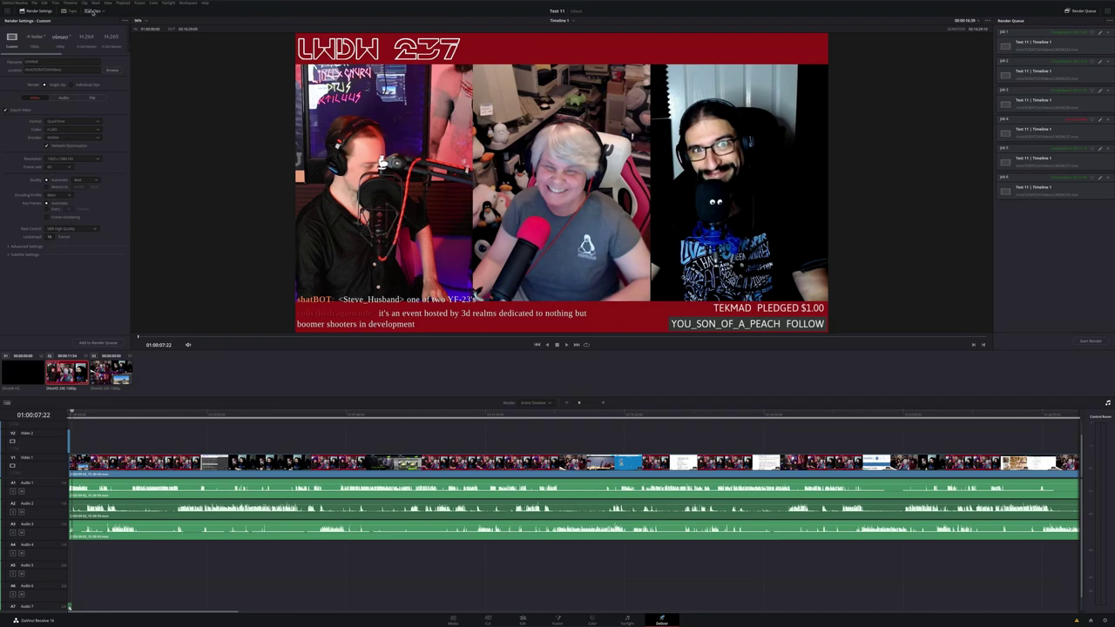
left_click(61, 100)
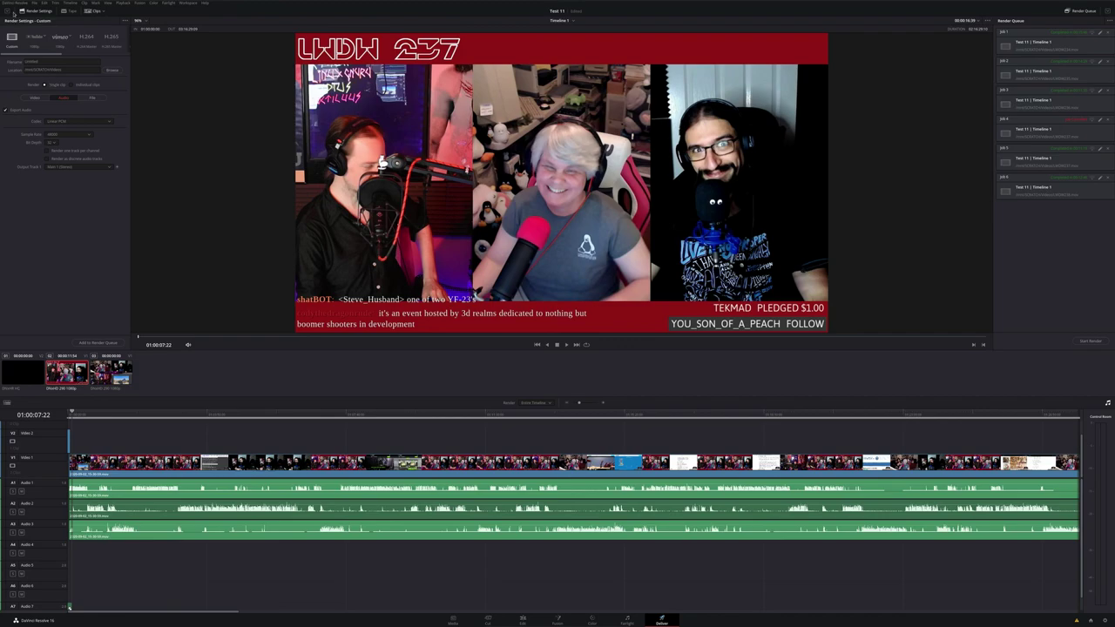
left_click(16, 2)
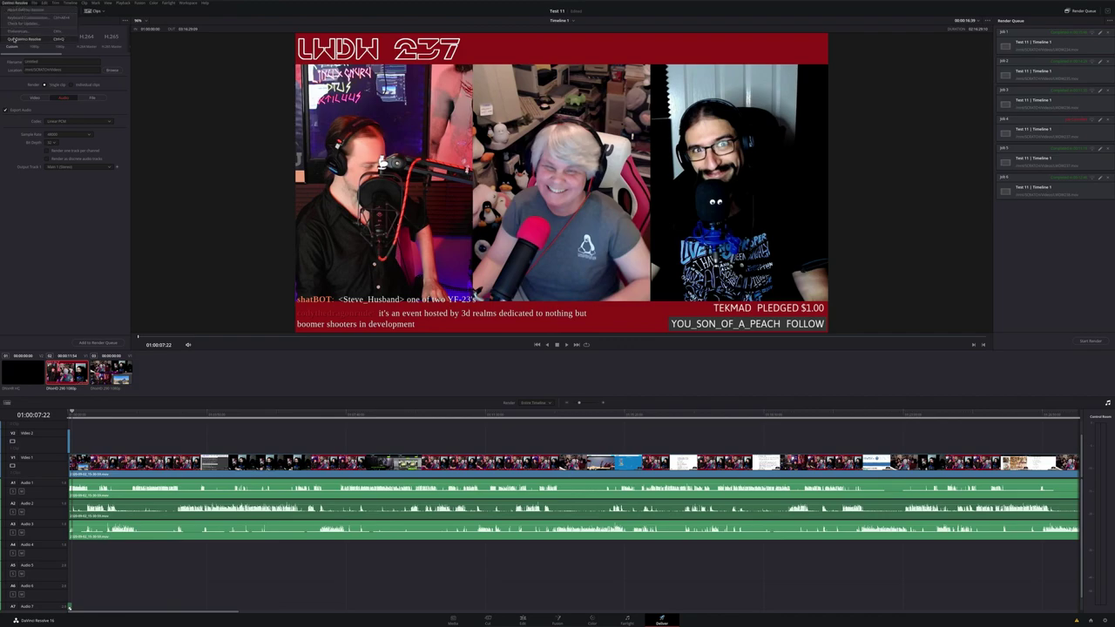
left_click(14, 39)
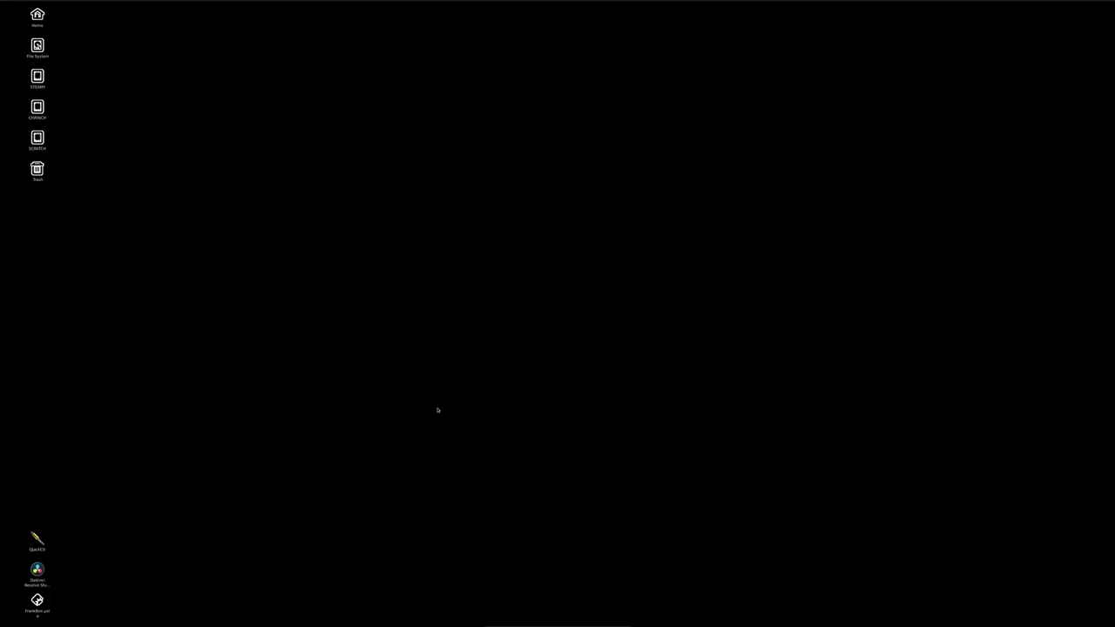
Step: Open the SCRATCH drive's Videos folder, select the .mov recording, and bring up the Applications menu
left_click(38, 140)
double_click(37, 140)
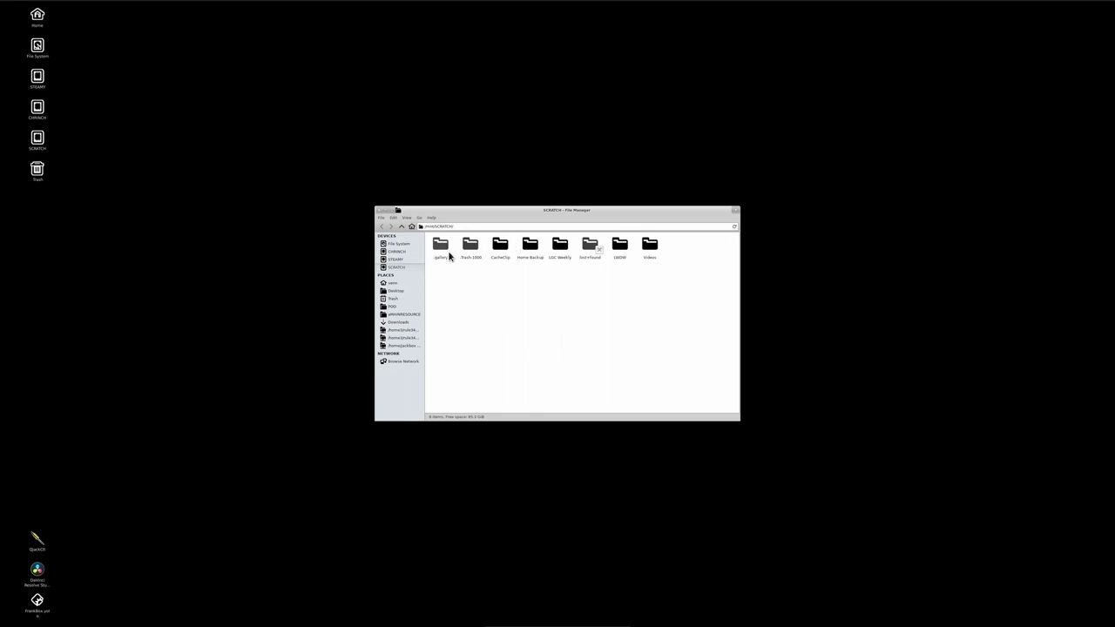
double_click(649, 248)
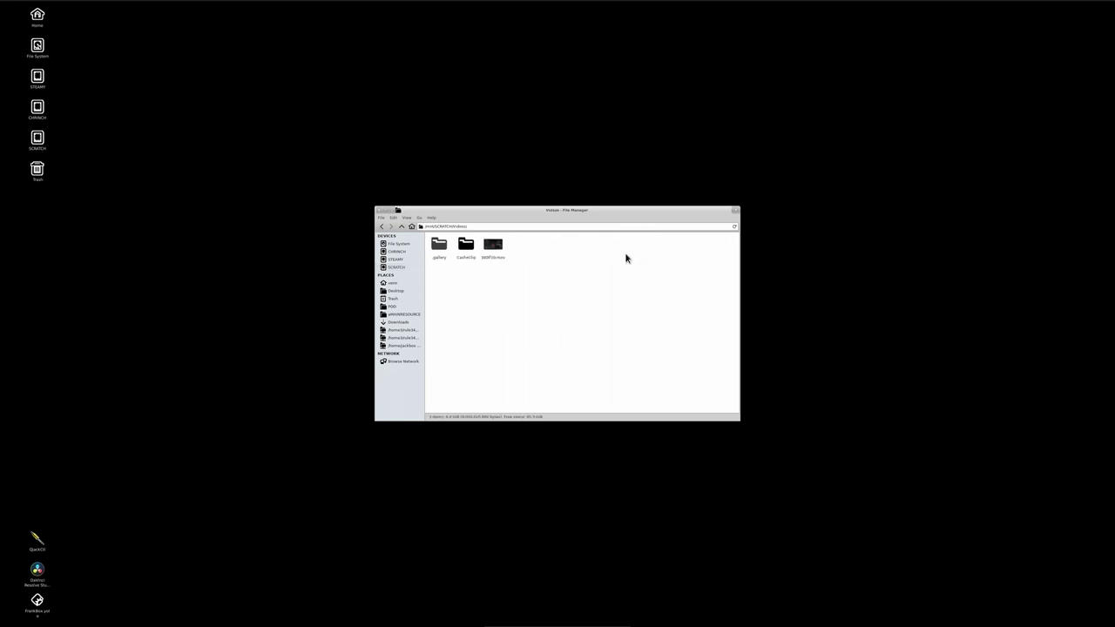
left_click_drag(538, 213, 320, 179)
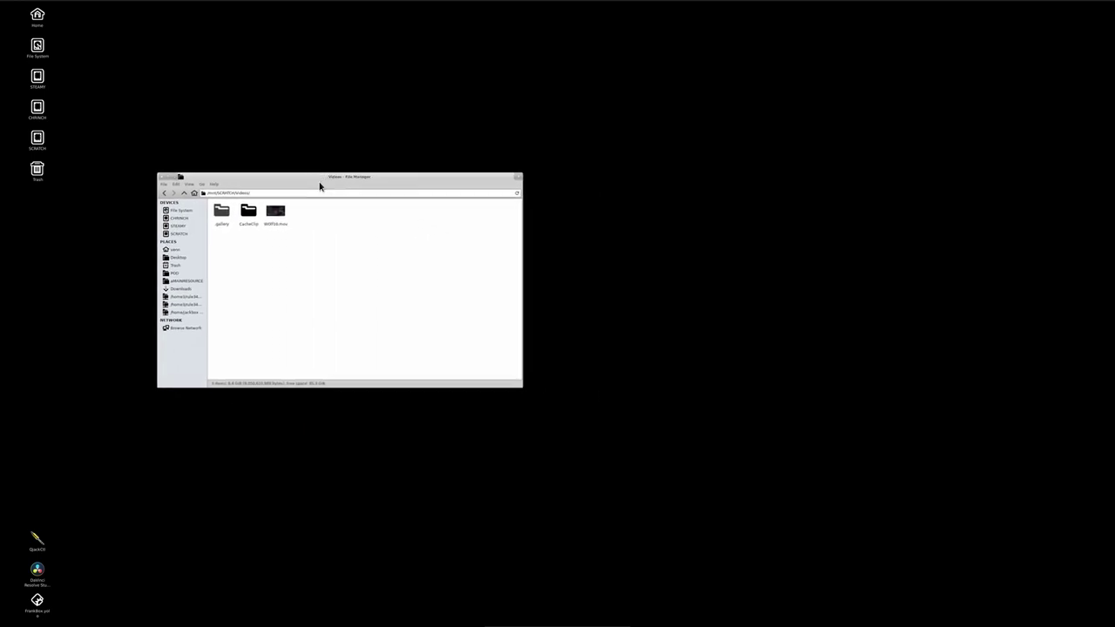
left_click(276, 213)
left_click(493, 620)
mouse_move(495, 581)
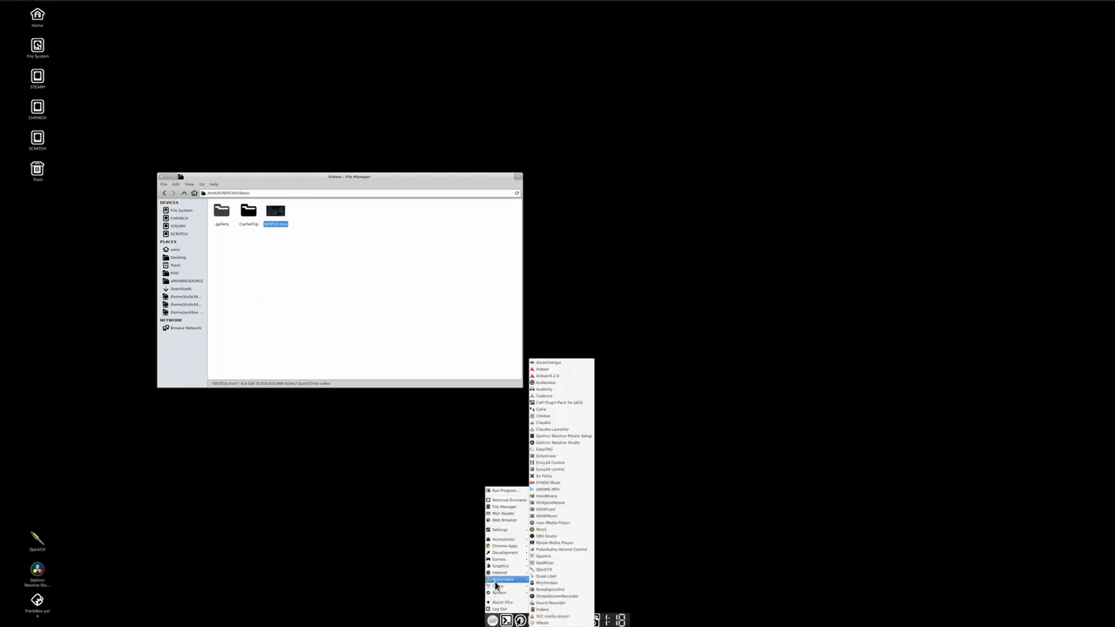
Step: Launch Audacity beside the file manager and drag the .mov recording in to import its audio
left_click(571, 395)
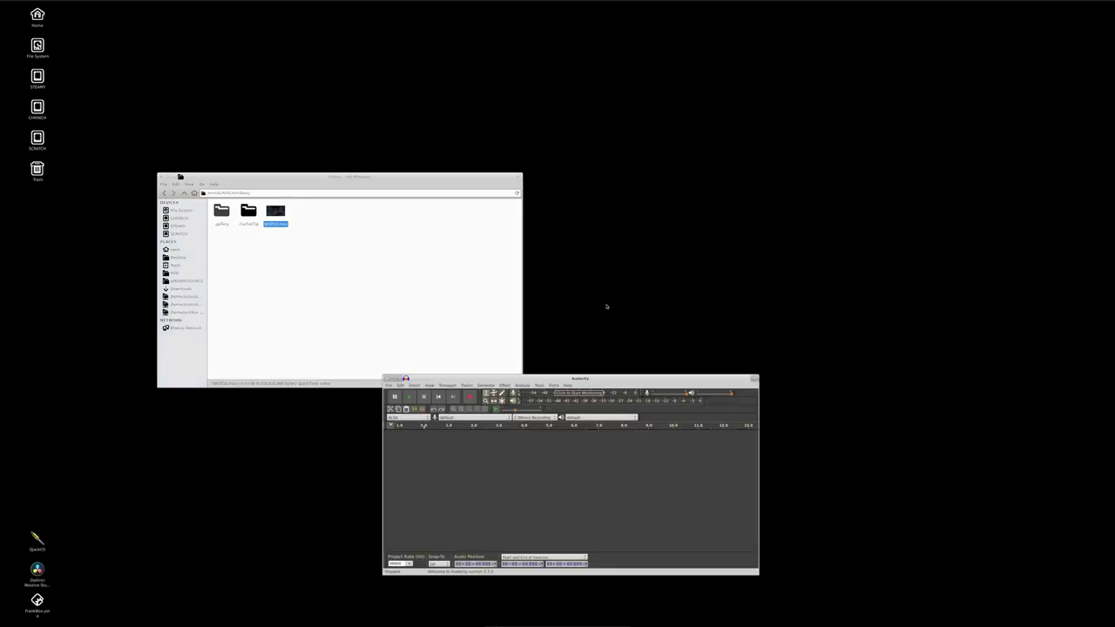
left_click_drag(600, 383, 750, 188)
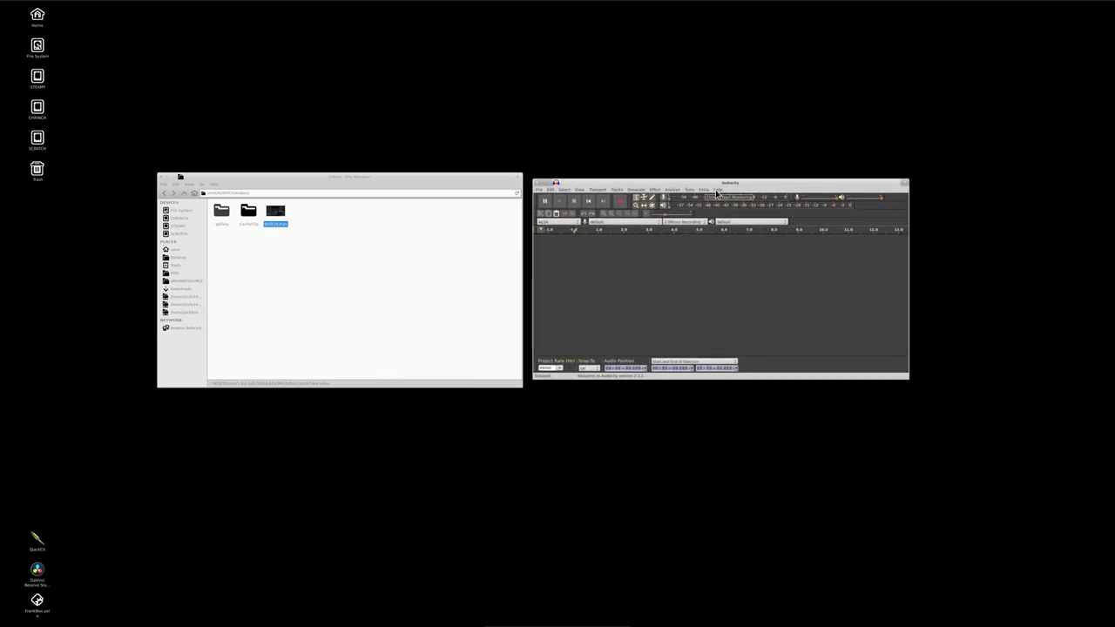
left_click_drag(275, 214, 661, 275)
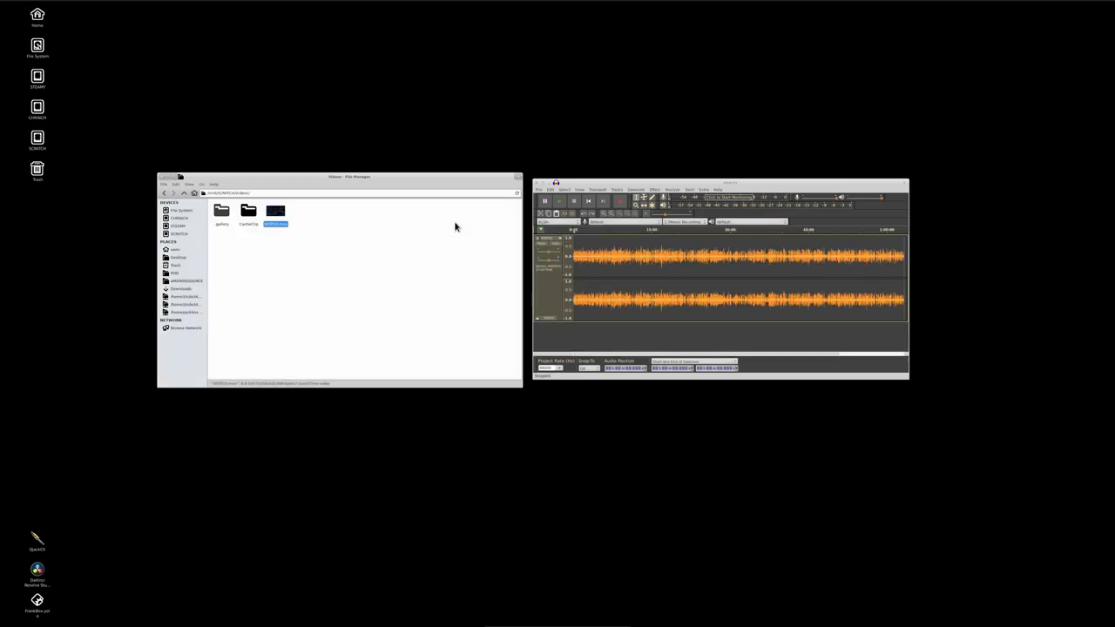
Step: Export the audio track as an MP3, then quit Audacity without saving the project
left_click(647, 355)
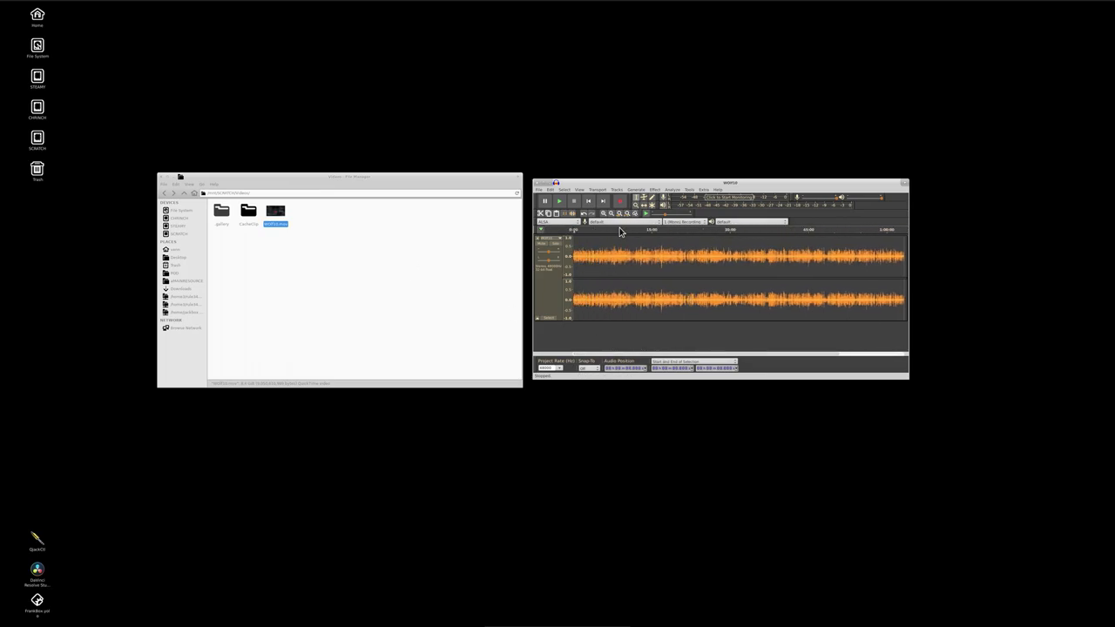
left_click(541, 190)
mouse_move(548, 236)
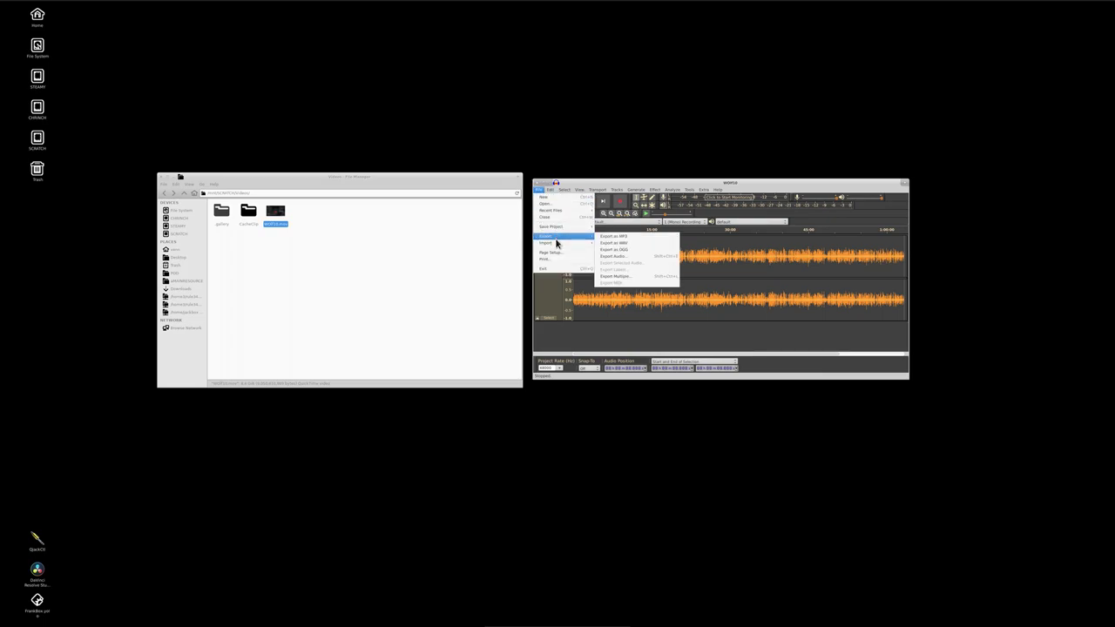
left_click(619, 243)
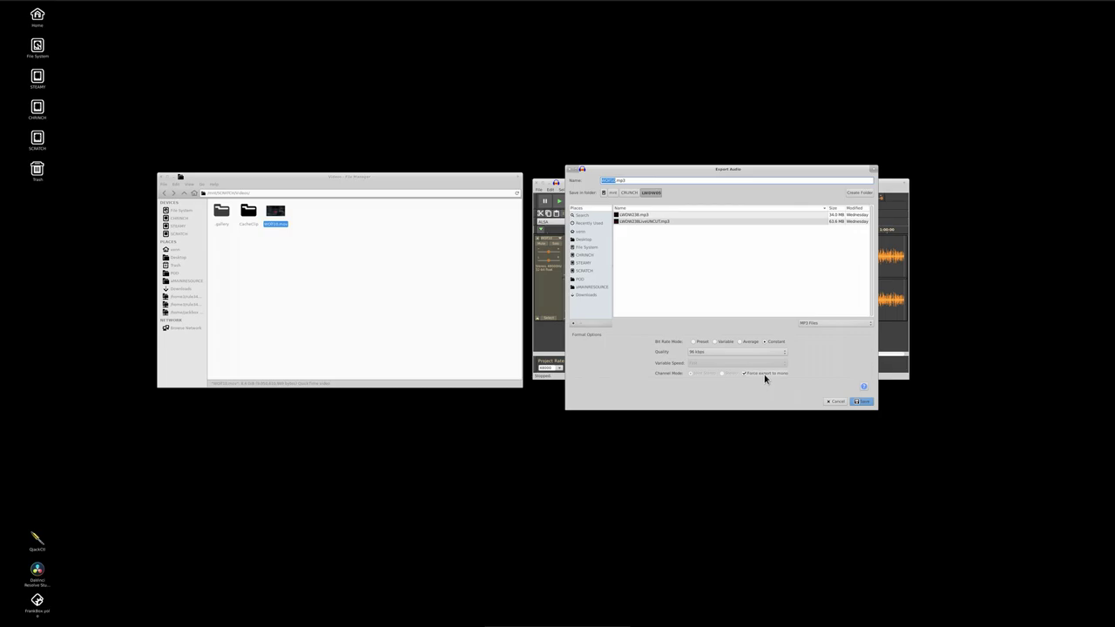
left_click(850, 402)
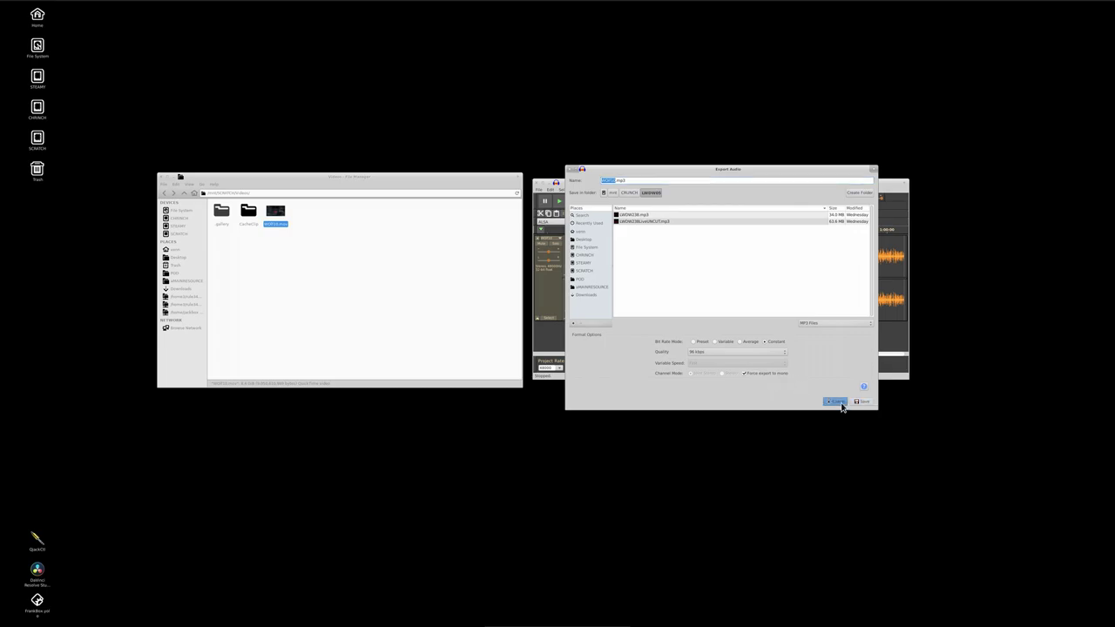
left_click(537, 183)
left_click(695, 301)
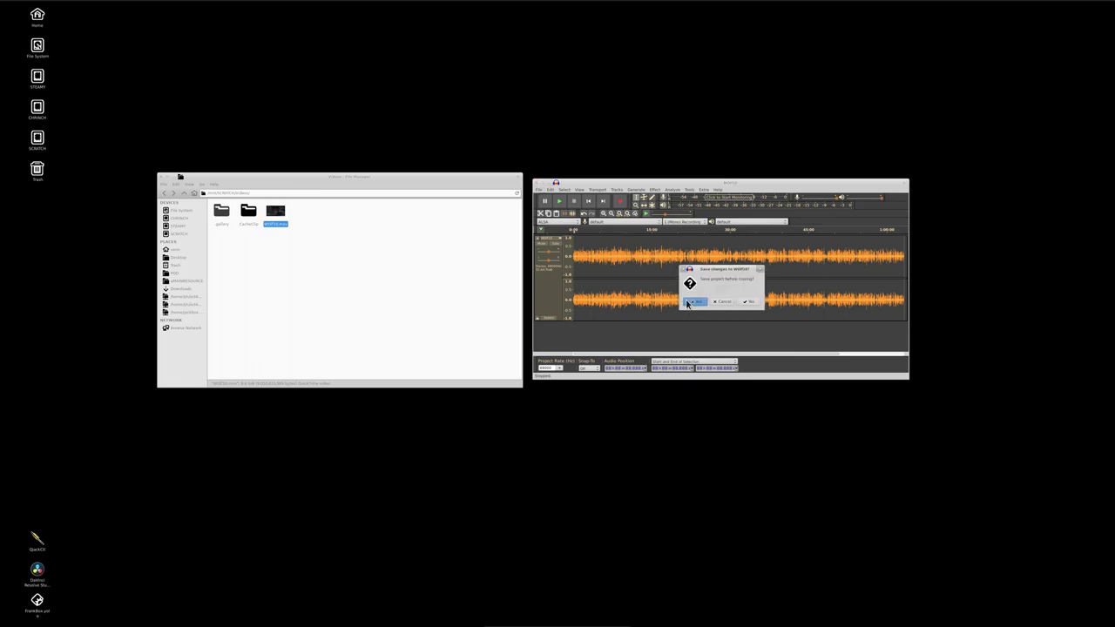
Step: Close the file manager and bring OBS Studio to the front from the top panel
left_click(177, 181)
mouse_move(280, 4)
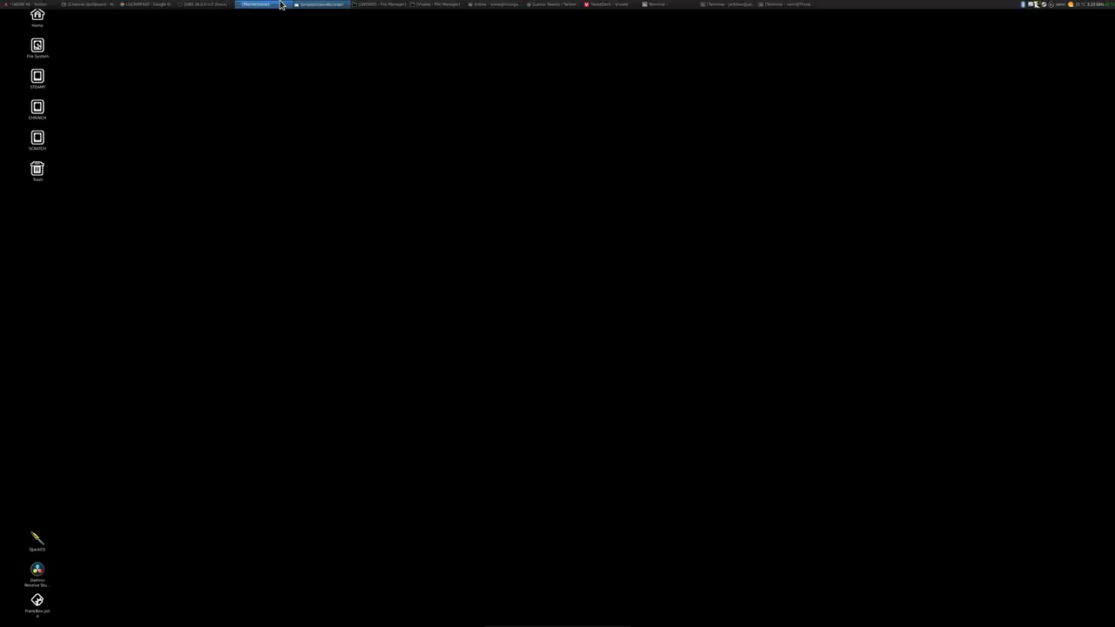
left_click(209, 5)
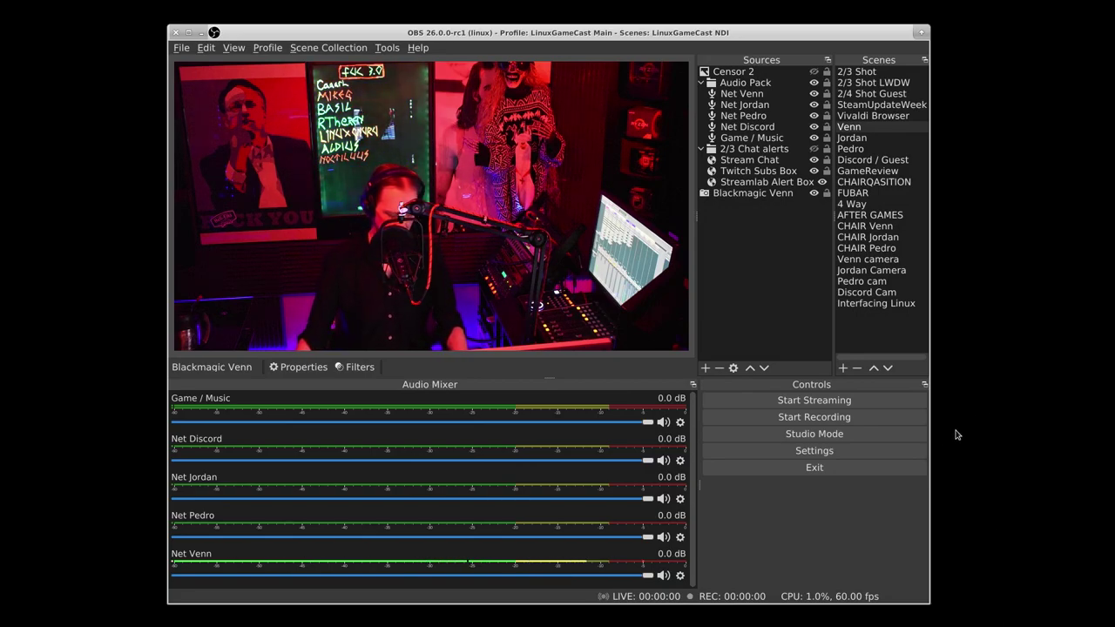
Step: Switch to the 4 Way scene and review Blackmagic Venn's settings, keeping Intensity Pro 4K unchanged
key("4")
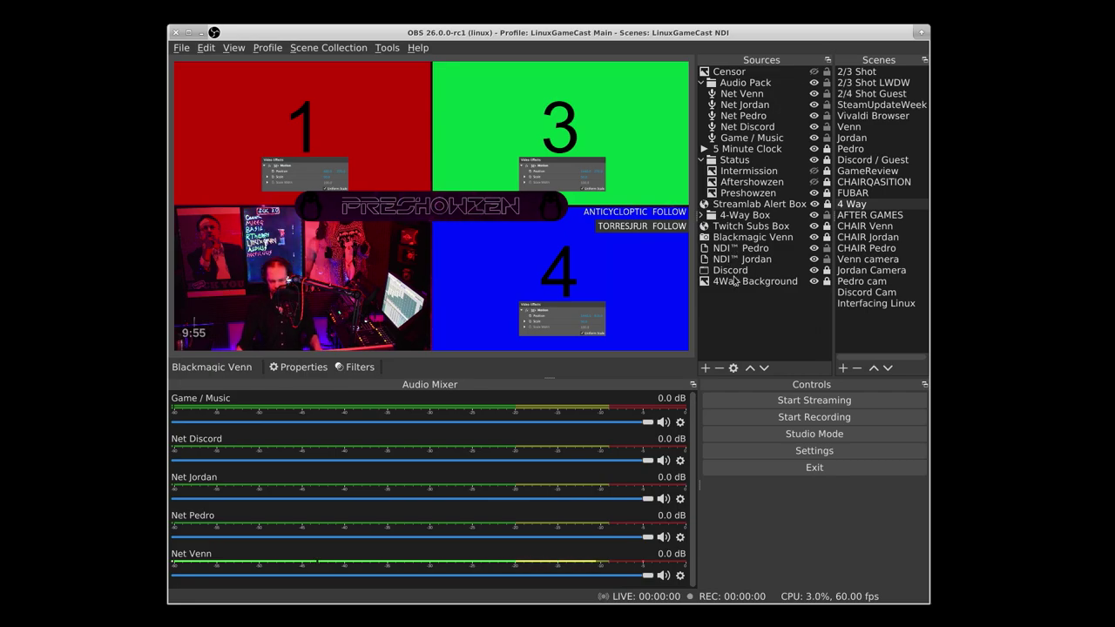
double_click(740, 238)
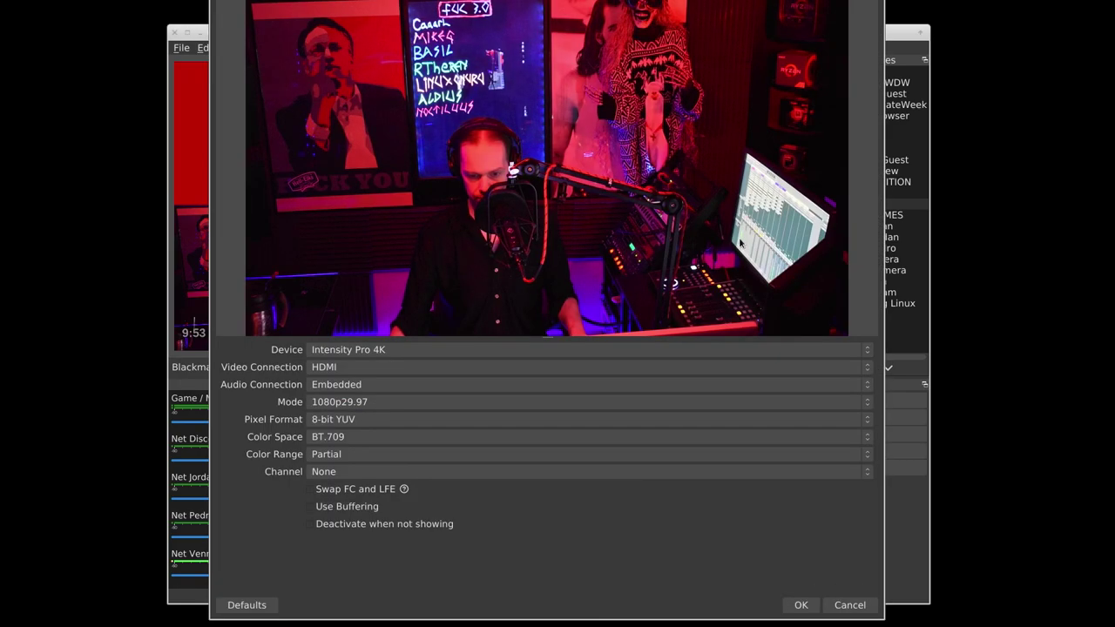
left_click(869, 352)
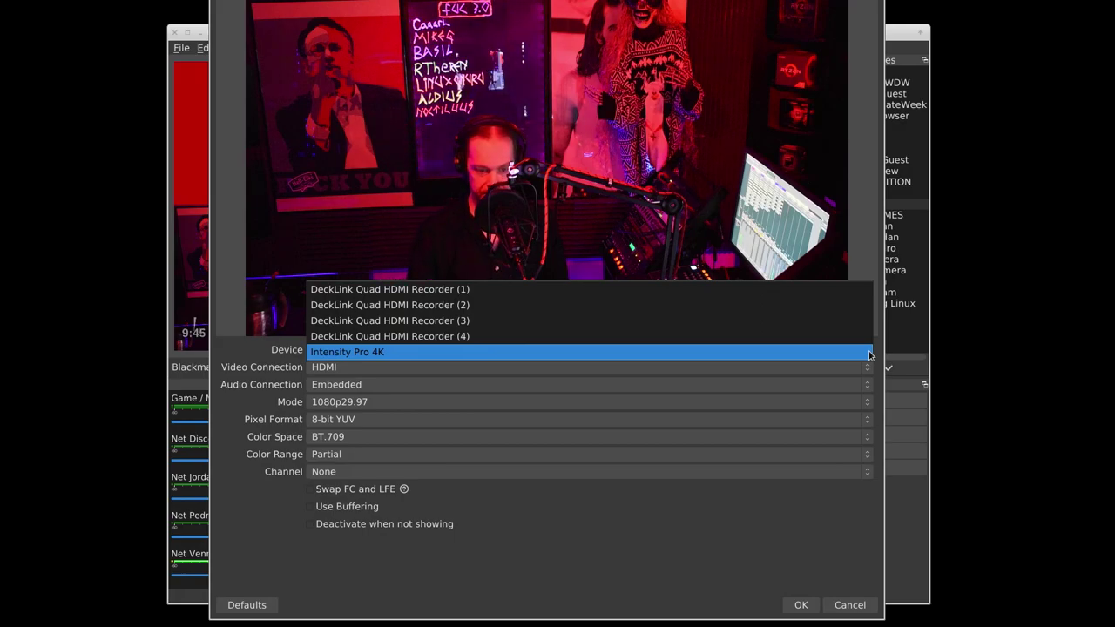
left_click(862, 352)
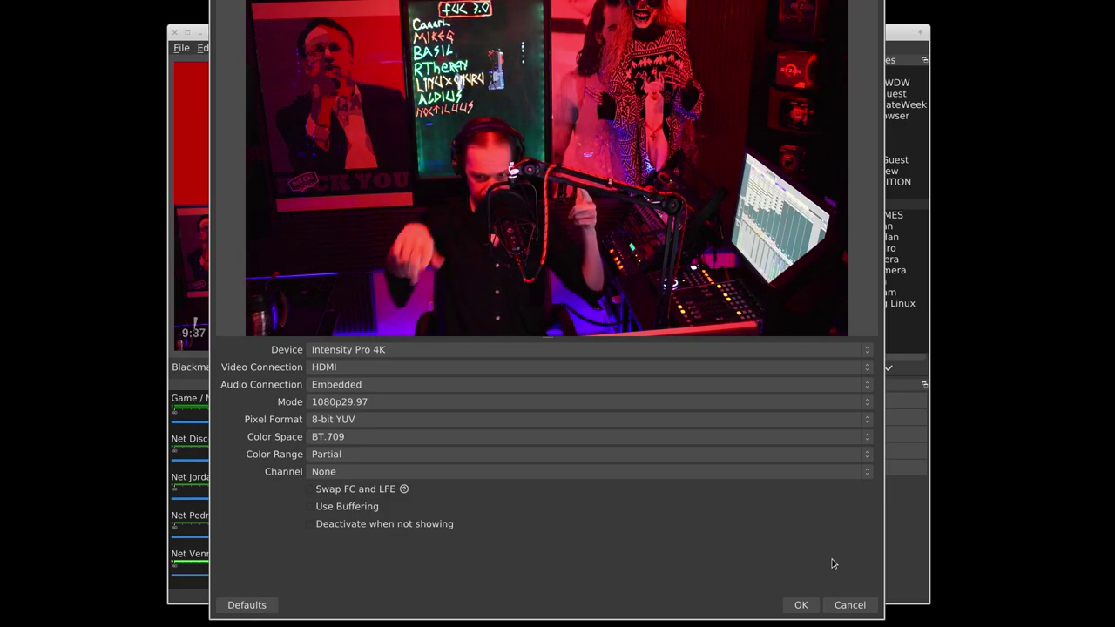
left_click(850, 604)
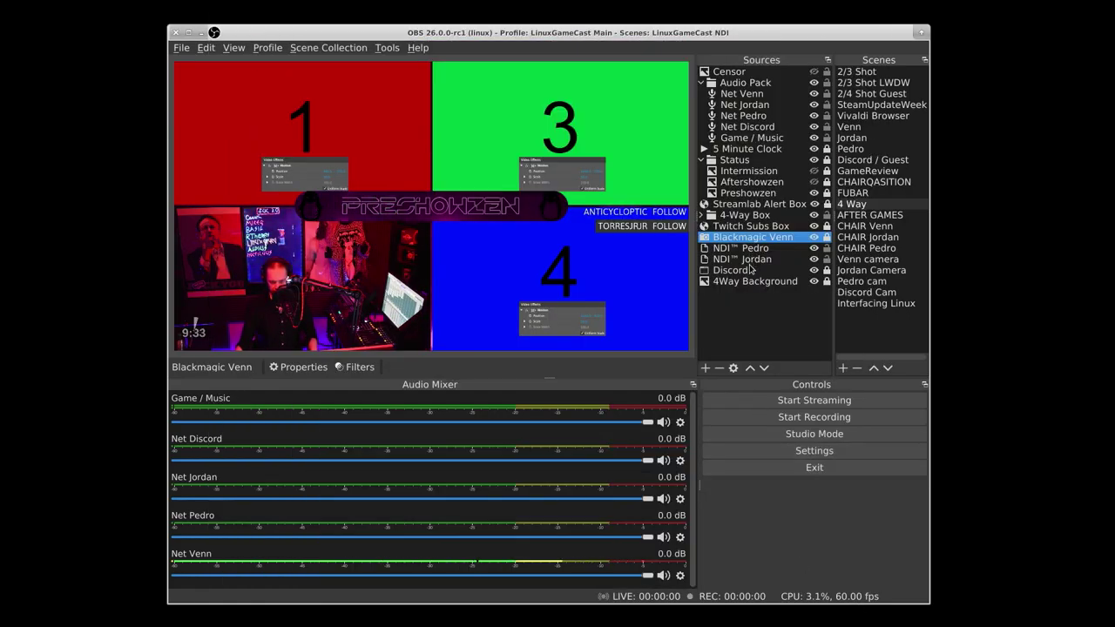
Step: Review the NDI™ Jordan source's settings and close them without changes
key("Down")
key("Down")
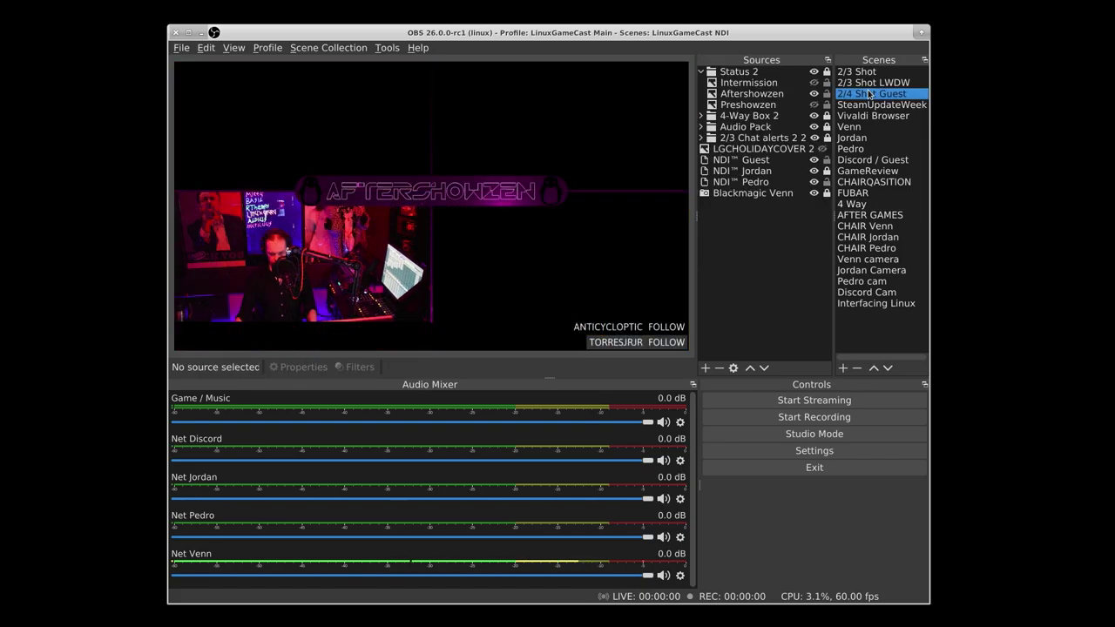
left_click(759, 172)
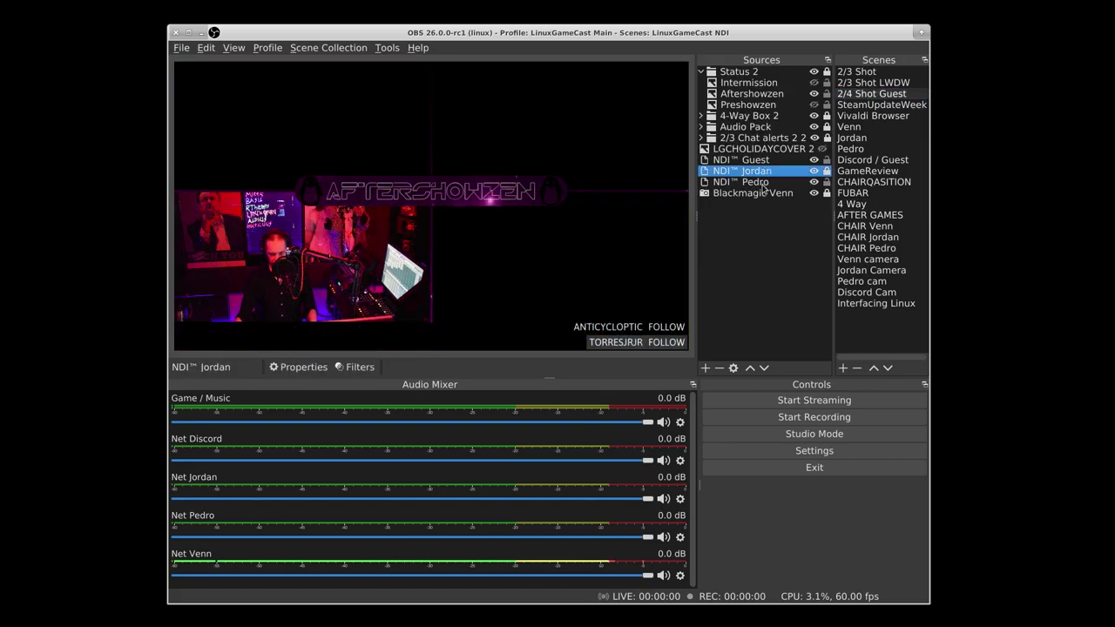
double_click(763, 172)
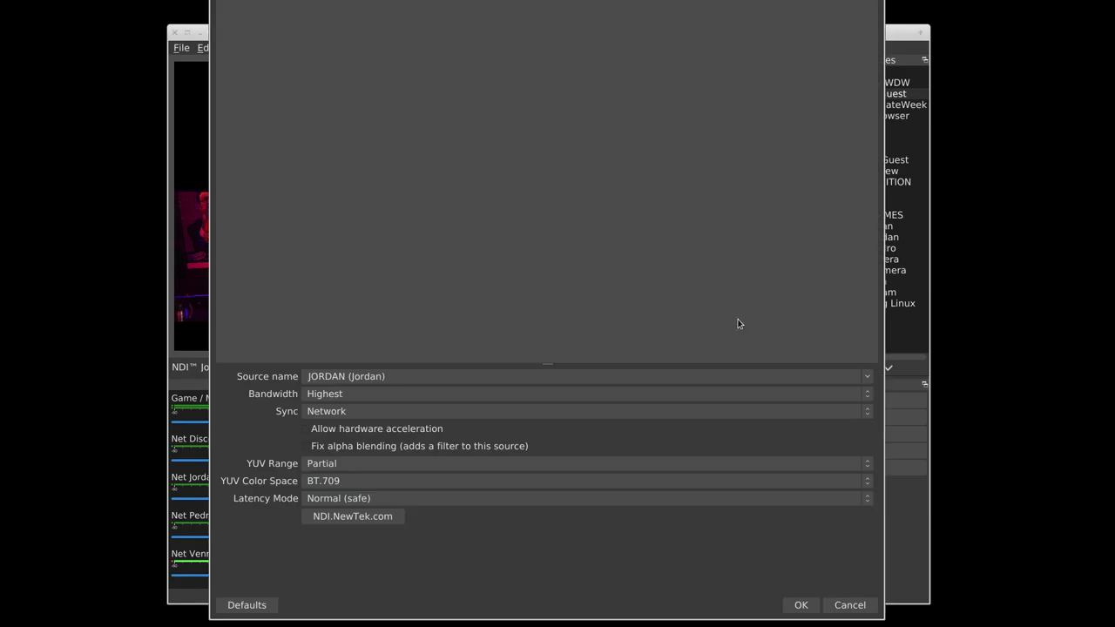
left_click(845, 606)
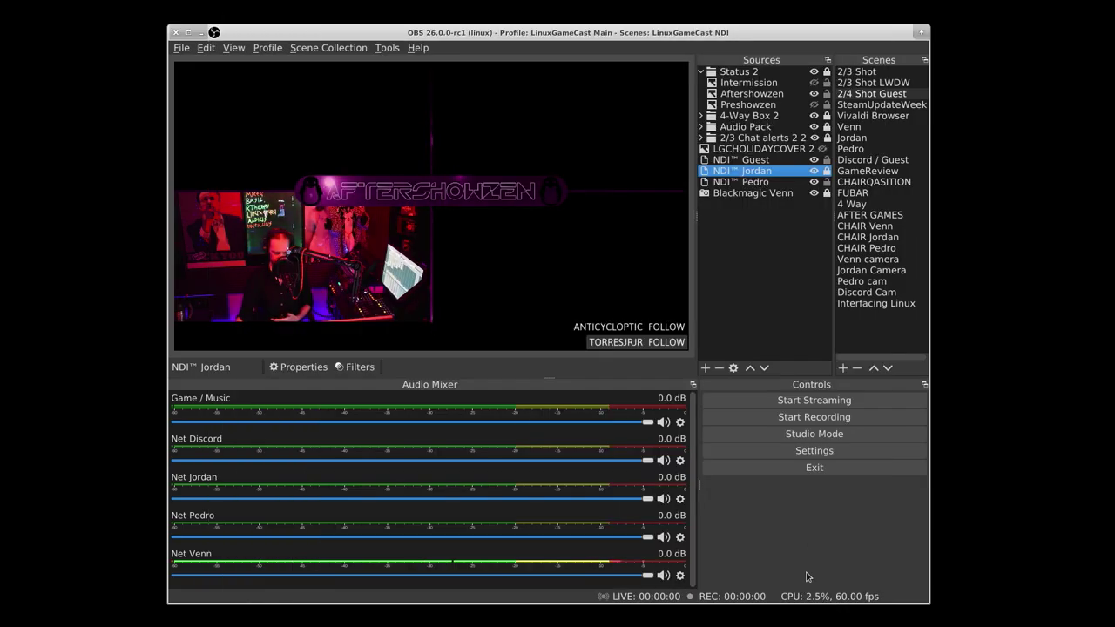